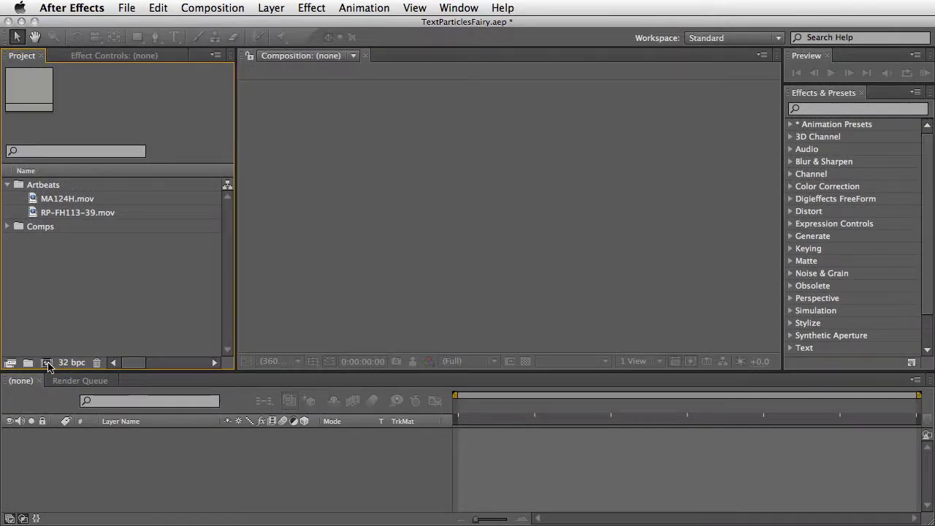
# - Make a new composition named 'Text Particles' at 23.976 fps with a 0:00:10:00 duration
pyautogui.click(47, 363)
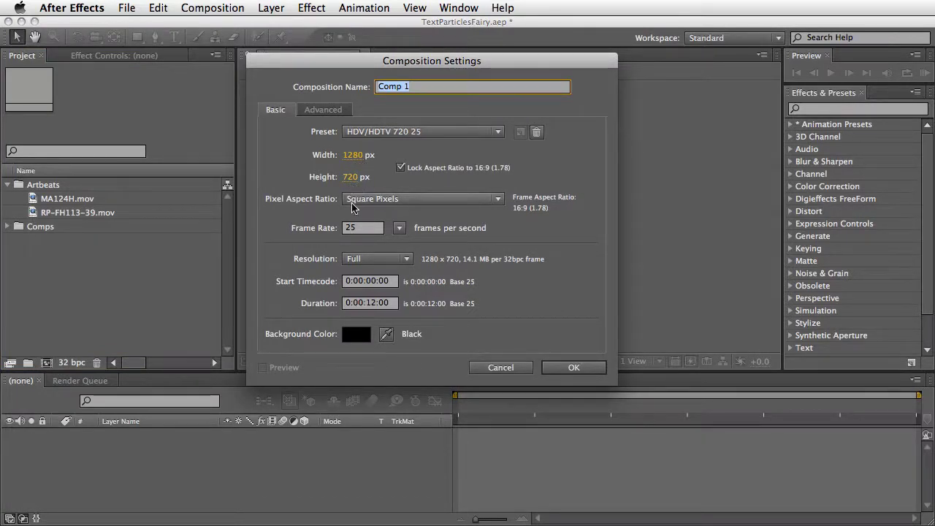
pyautogui.click(400, 228)
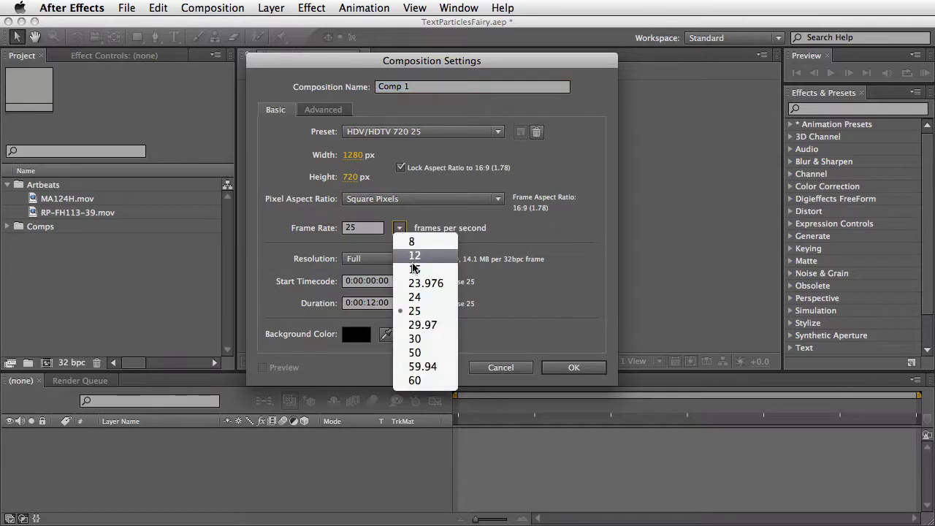
pyautogui.click(426, 283)
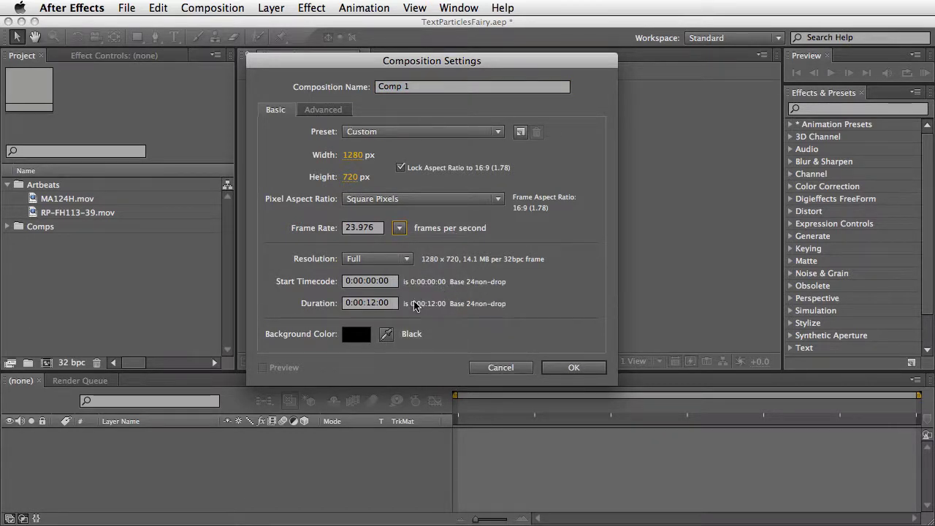
pyautogui.click(390, 306)
pyautogui.moveTo(391, 306); pyautogui.dragTo(369, 306)
pyautogui.write('10')
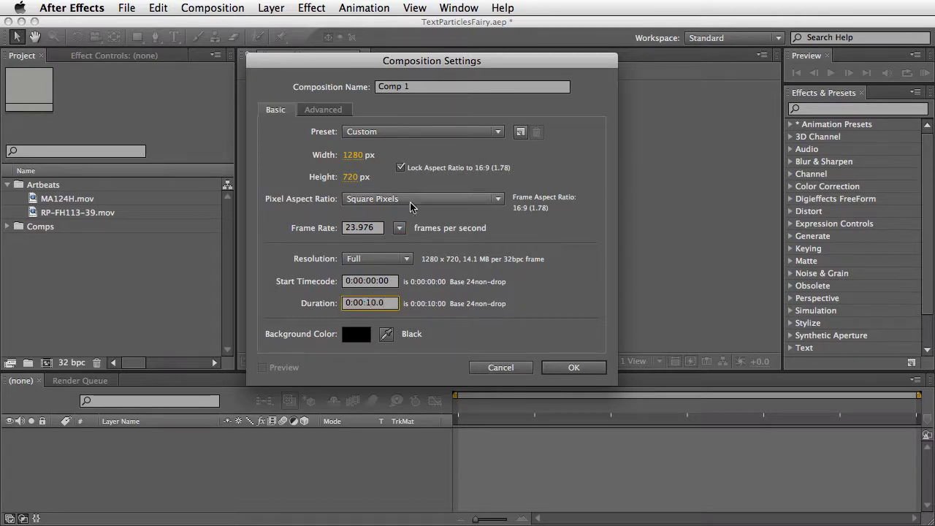
pyautogui.moveTo(429, 88); pyautogui.dragTo(322, 88)
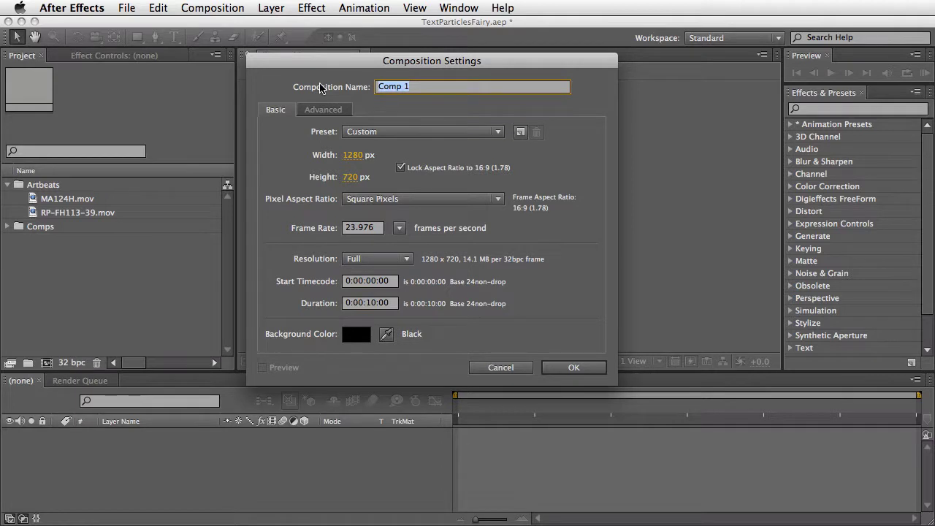
pyautogui.write('Text Particles')
pyautogui.press('Return')
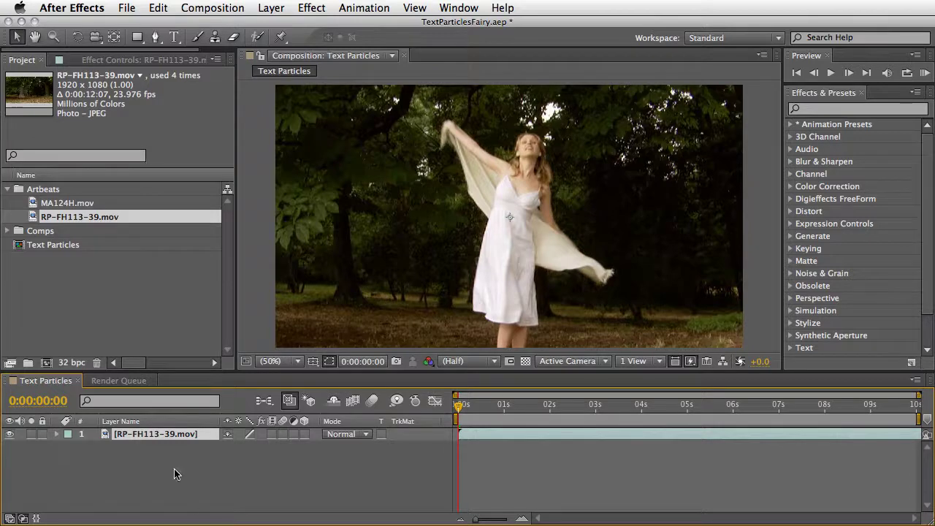
# - Scale the RP-FH113-39.mov footage layer to 70% and collapse its properties
pyautogui.press('s')
pyautogui.click(250, 447)
pyautogui.write('70')
pyautogui.press('Return')
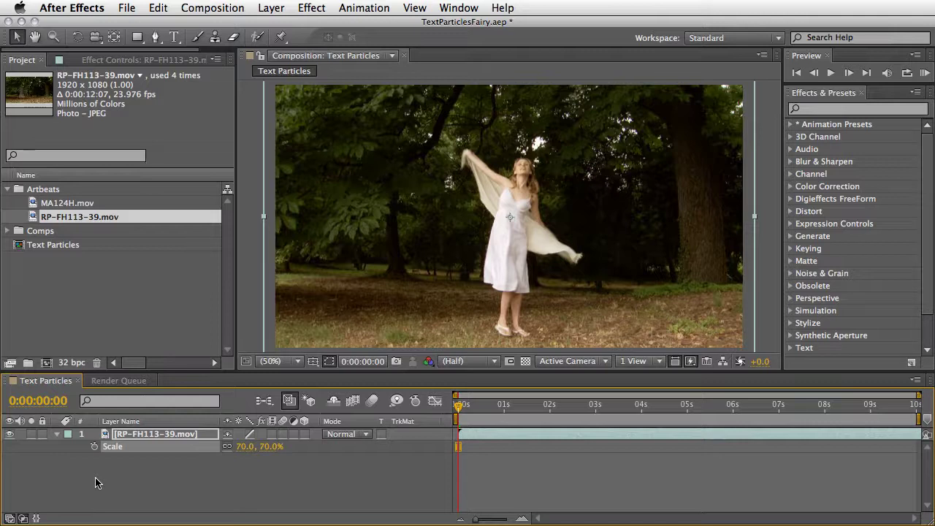
pyautogui.click(58, 435)
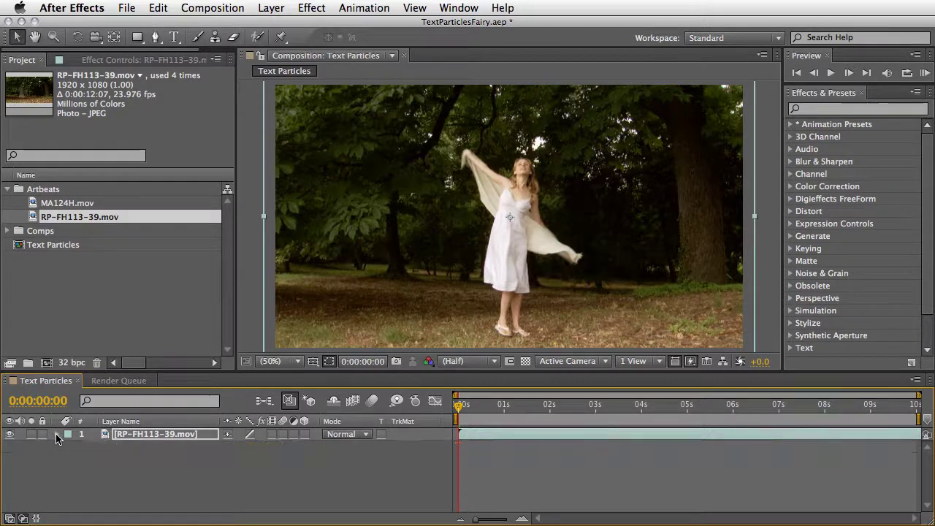
# - Duplicate the footage layer twice and switch off the bottom copy's visibility
pyautogui.click(130, 437)
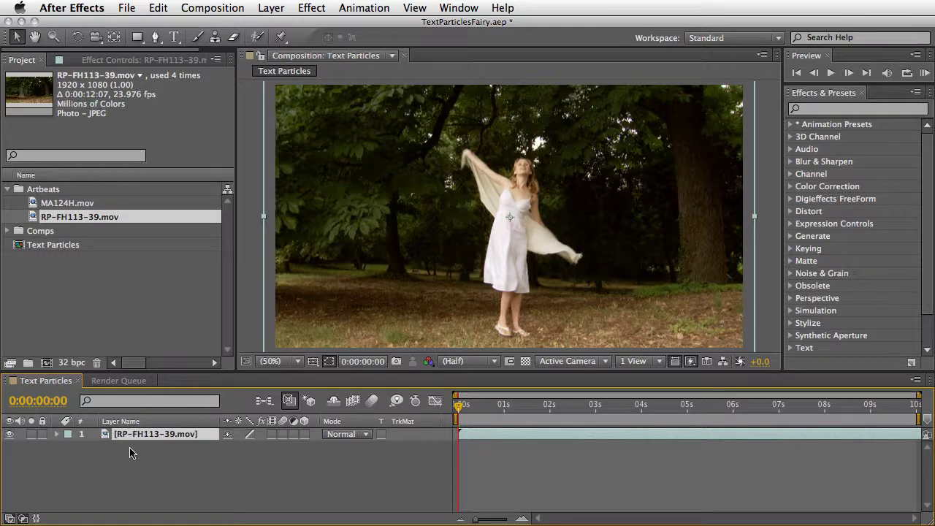
pyautogui.click(159, 8)
pyautogui.click(168, 154)
pyautogui.click(159, 8)
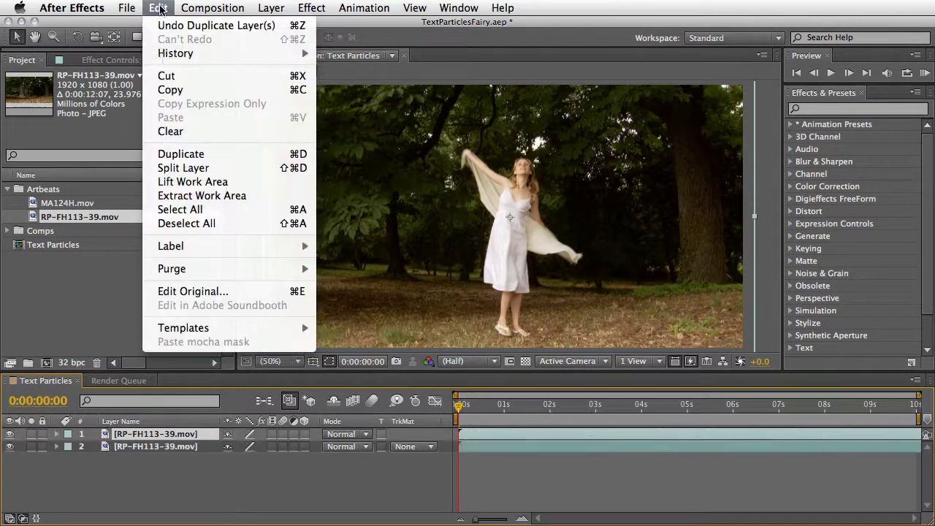
pyautogui.click(168, 153)
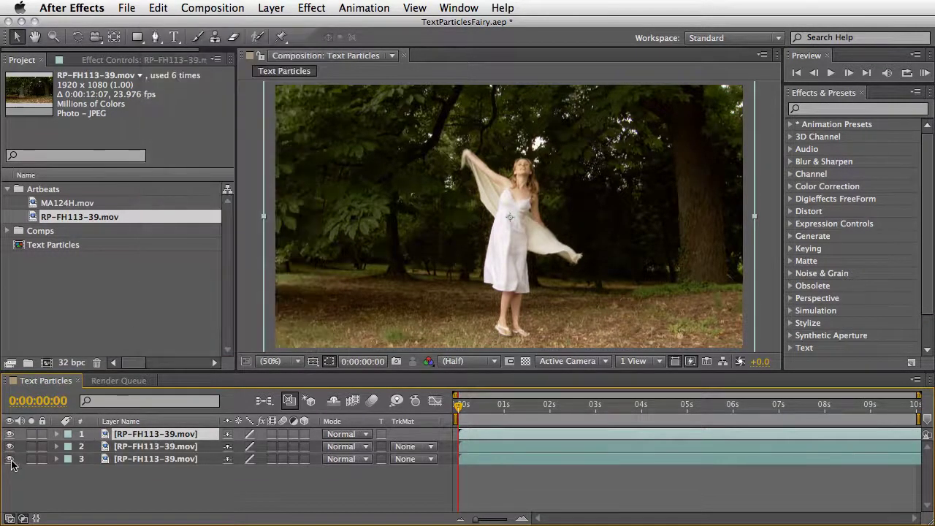
pyautogui.click(10, 459)
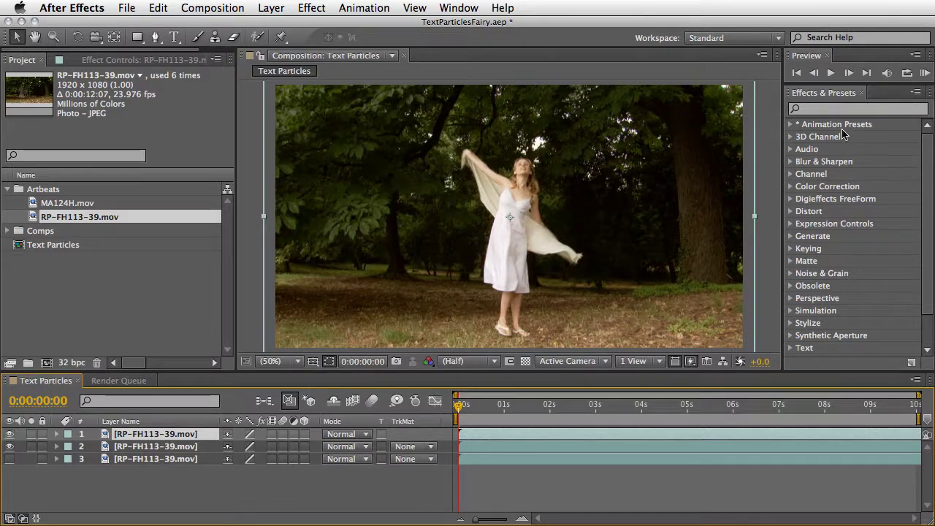
# - Apply the Tint and Levels effects to the top footage layer
pyautogui.click(824, 96)
pyautogui.write('tint')
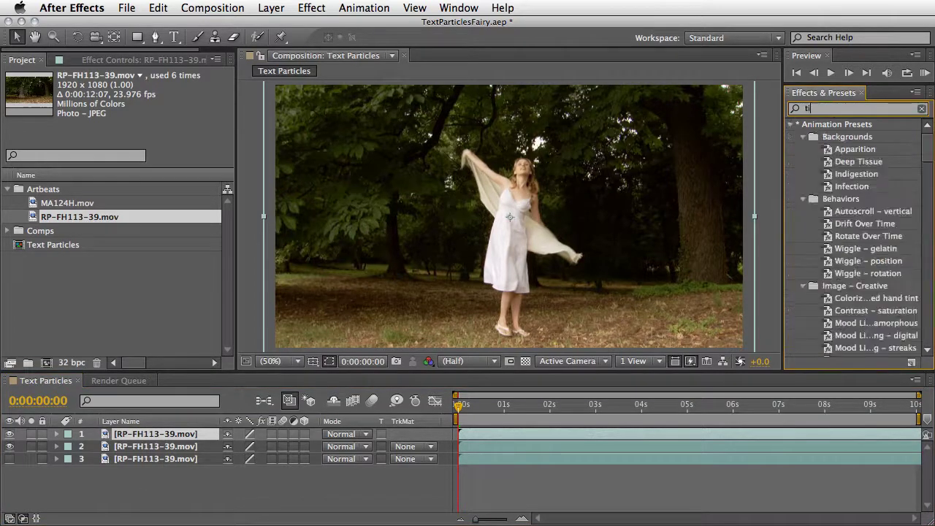
pyautogui.click(830, 176)
pyautogui.doubleClick(830, 175)
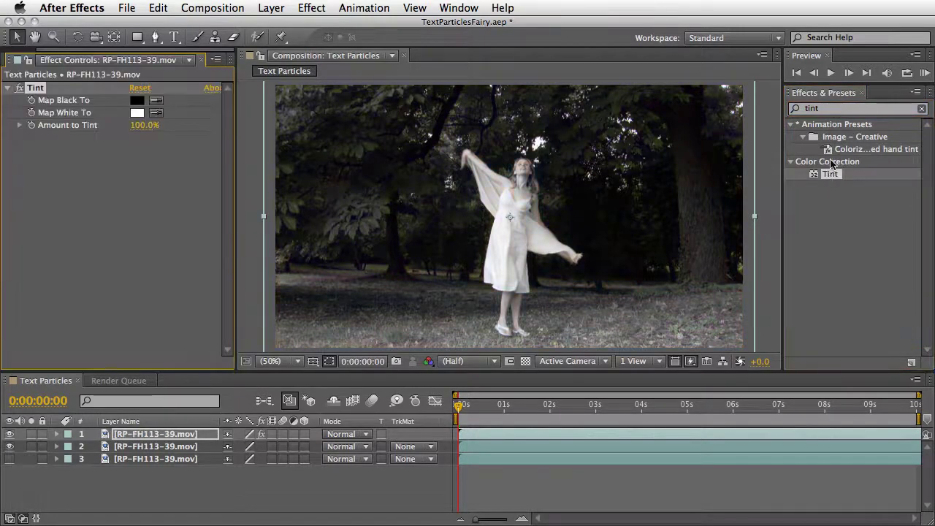
pyautogui.click(804, 108)
pyautogui.write('level')
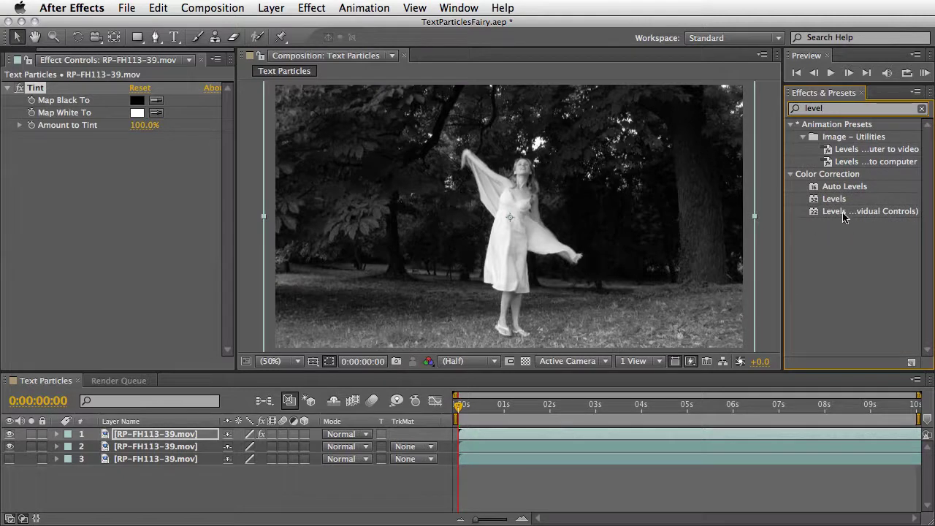
pyautogui.doubleClick(834, 200)
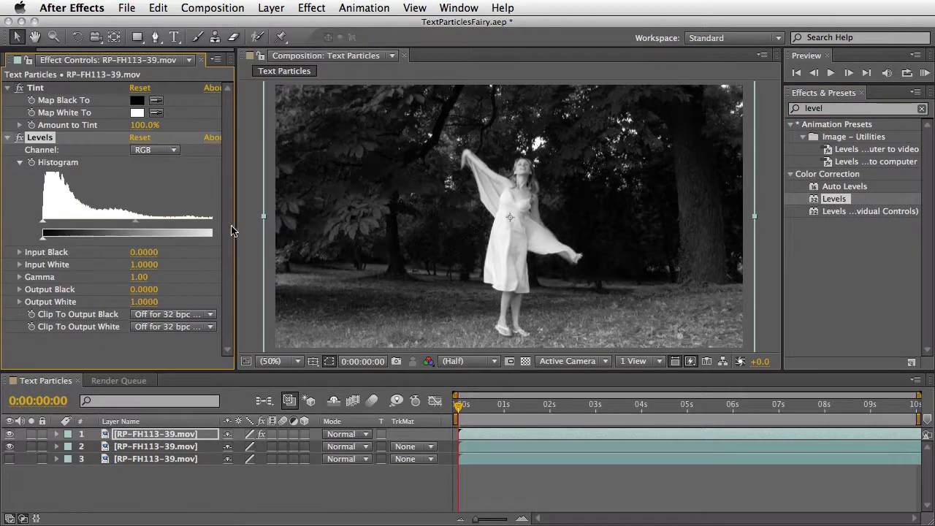
# - Set Levels Input Black to 0.2275 and Input White to 0.5020 for a stark matte
pyautogui.moveTo(234, 225); pyautogui.dragTo(264, 223)
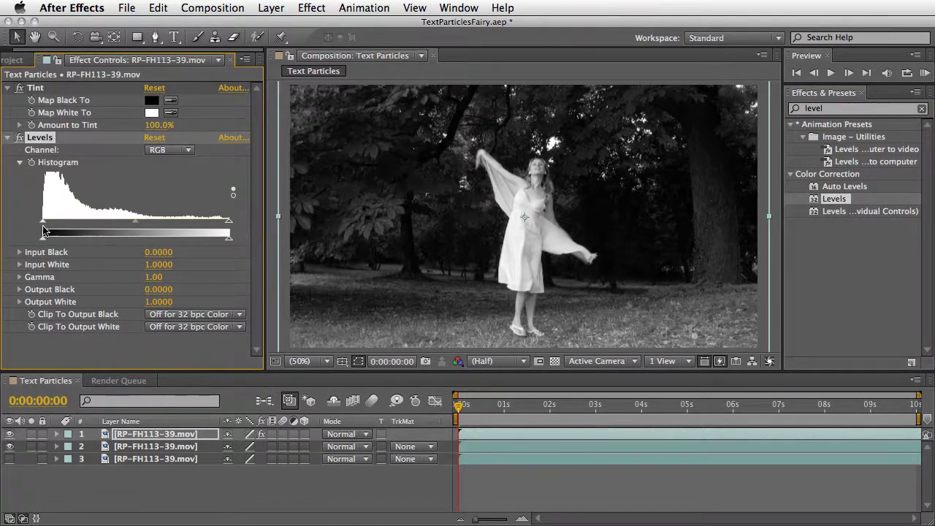
pyautogui.moveTo(43, 225); pyautogui.dragTo(85, 225)
pyautogui.moveTo(228, 223); pyautogui.dragTo(136, 226)
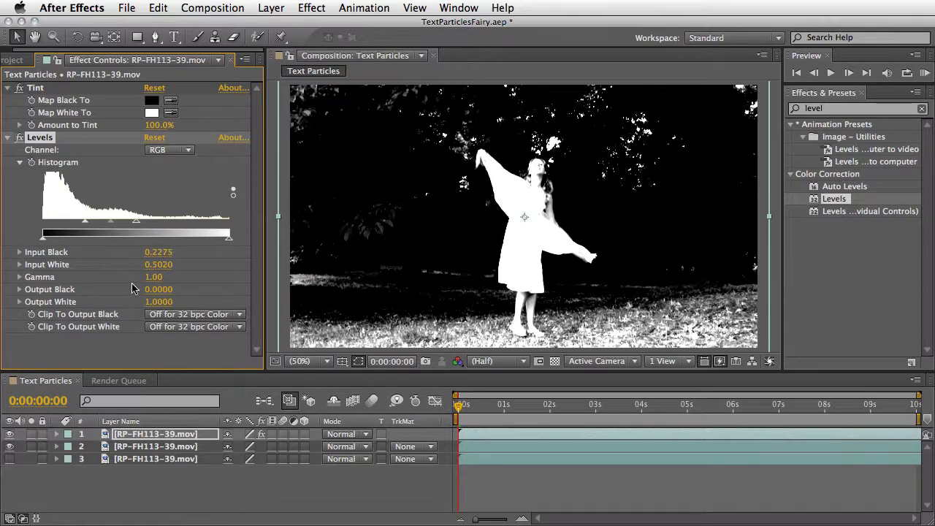
pyautogui.click(22, 60)
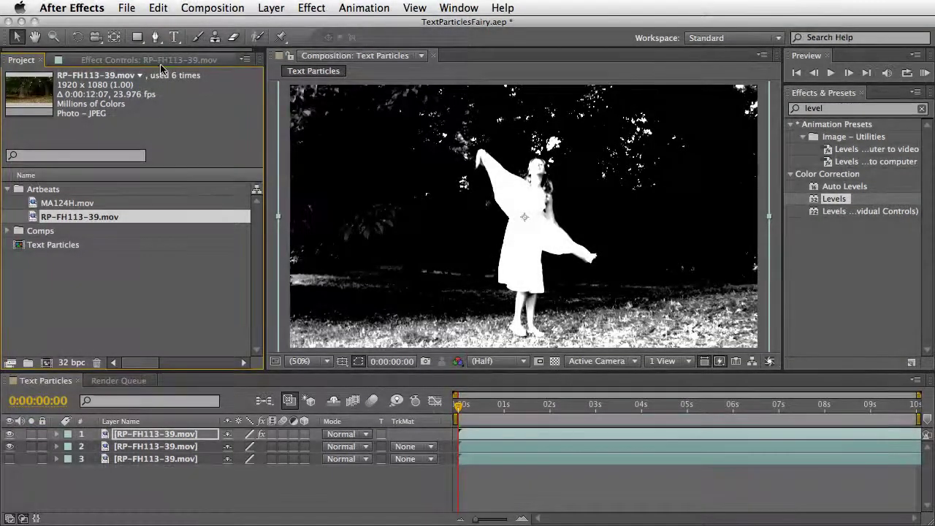
pyautogui.click(153, 59)
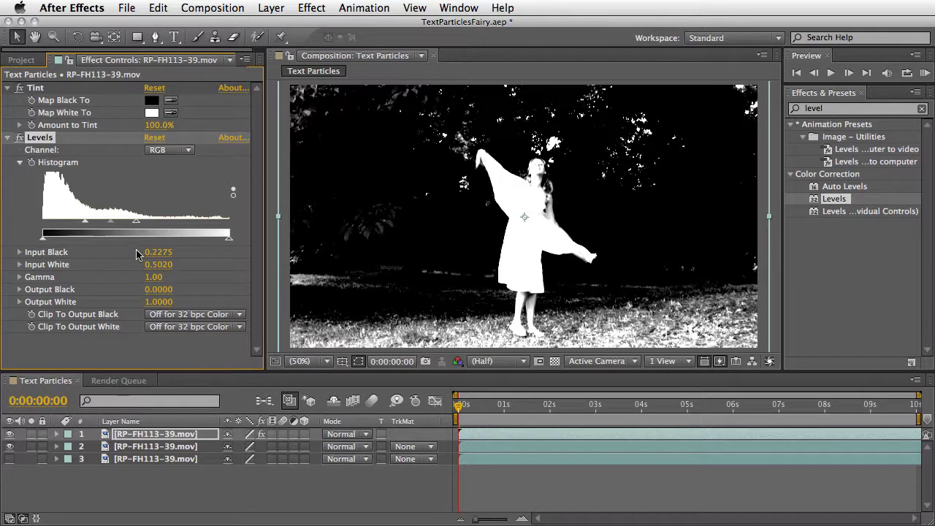
# - Set layer 2's track matte to Luma Matte and preview the cutout over transparency
pyautogui.click(171, 447)
pyautogui.click(421, 447)
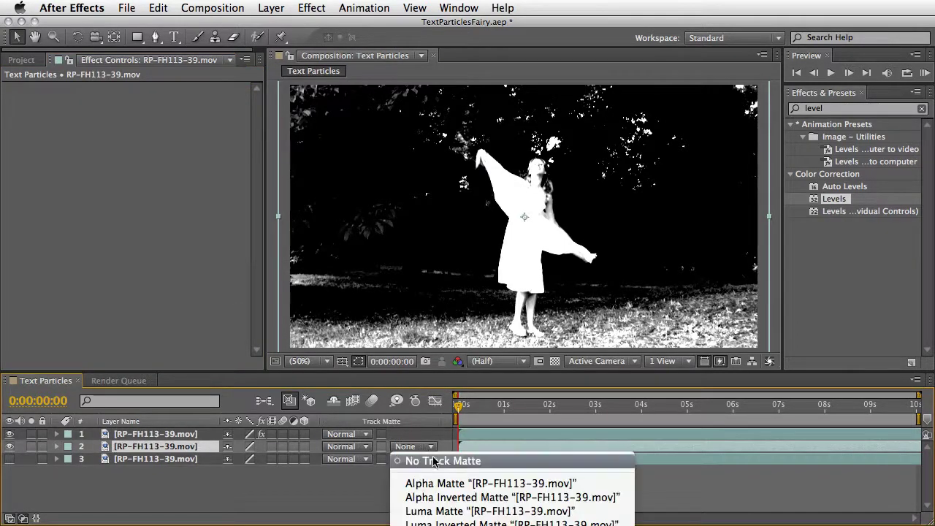
pyautogui.click(544, 514)
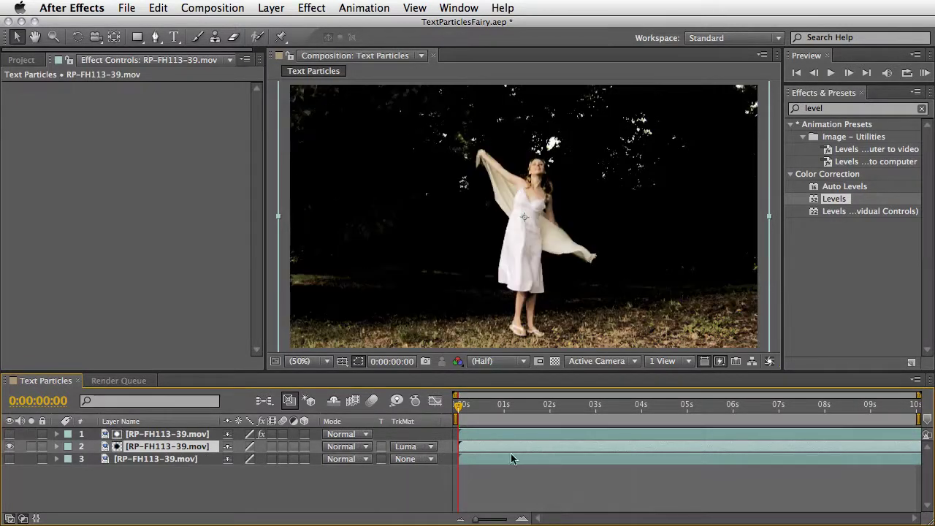
pyautogui.click(555, 362)
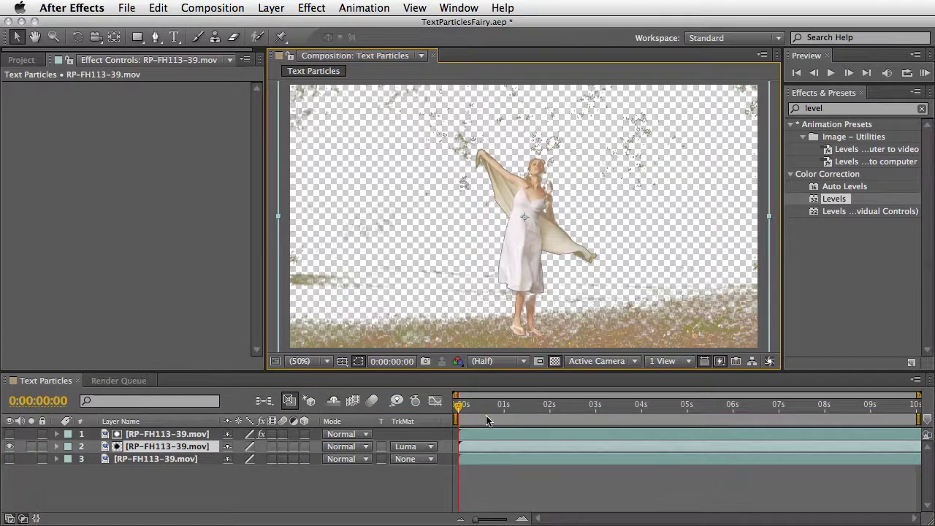
pyautogui.moveTo(461, 406); pyautogui.dragTo(432, 418)
pyautogui.click(554, 361)
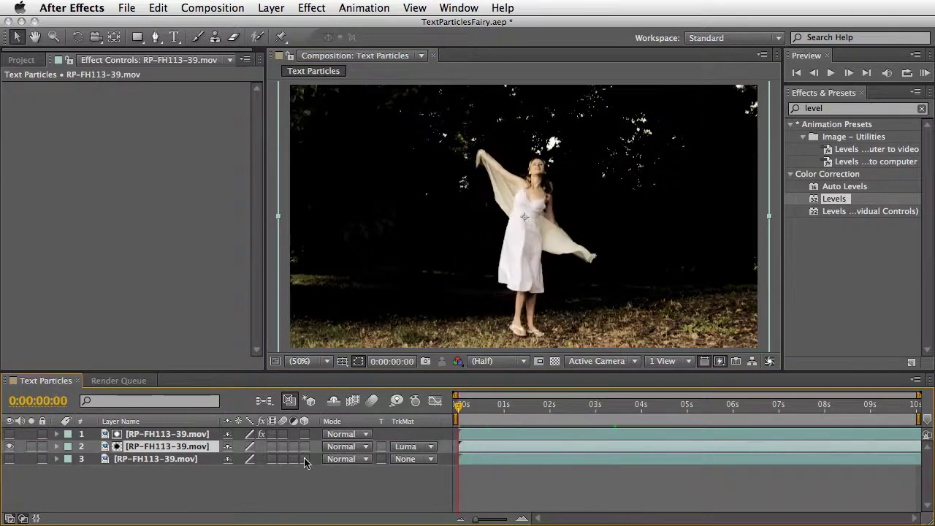
# - Pre-compose layers 1–2 into 'Matte' without opening the new composition
pyautogui.click(153, 435)
pyautogui.keyDown('shift'); pyautogui.click(155, 445); pyautogui.keyUp('shift')
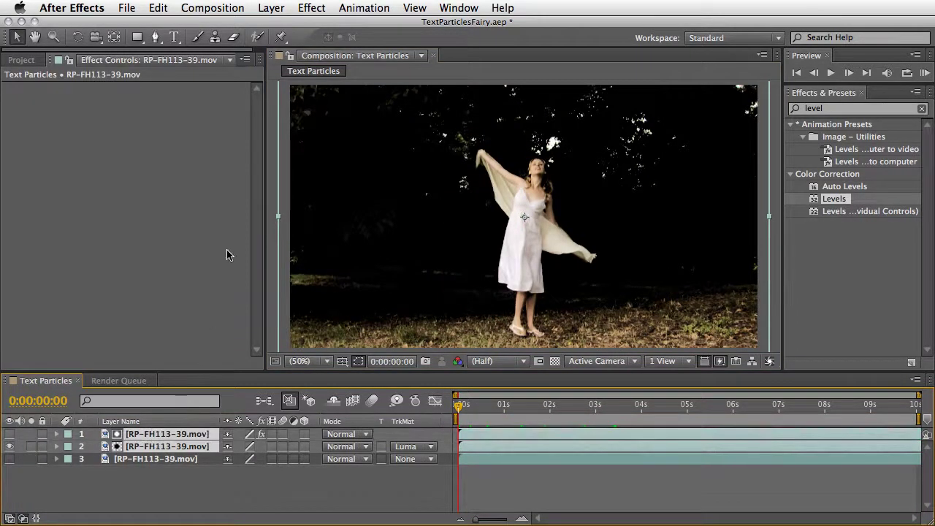
pyautogui.click(271, 7)
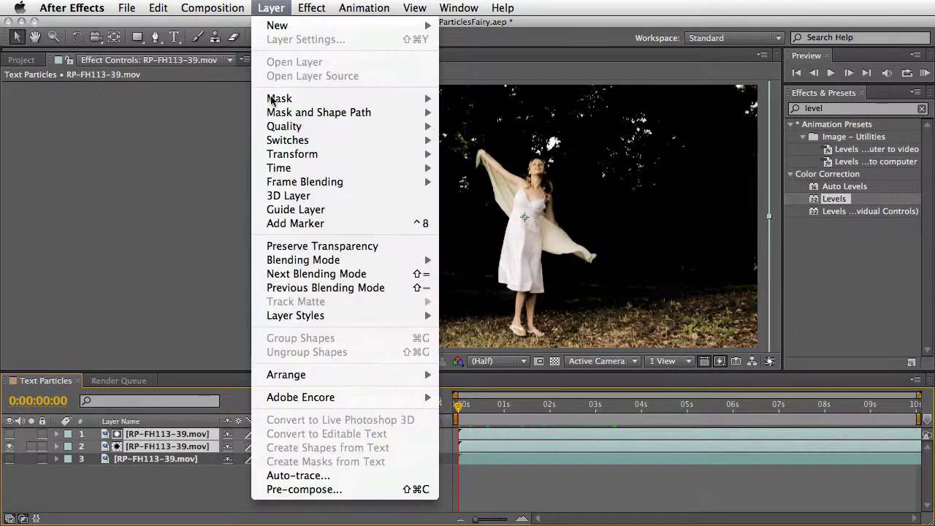
pyautogui.click(292, 489)
pyautogui.write('Matte')
pyautogui.click(140, 195)
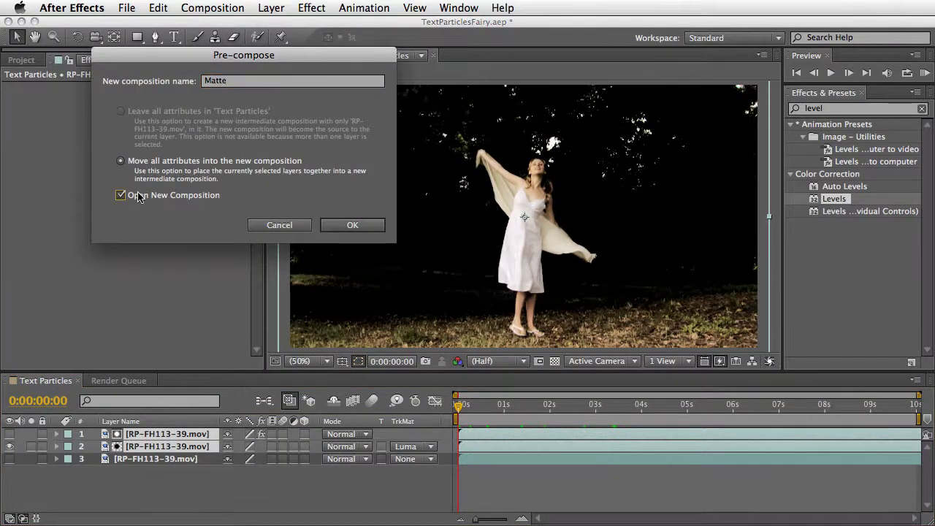
pyautogui.click(344, 225)
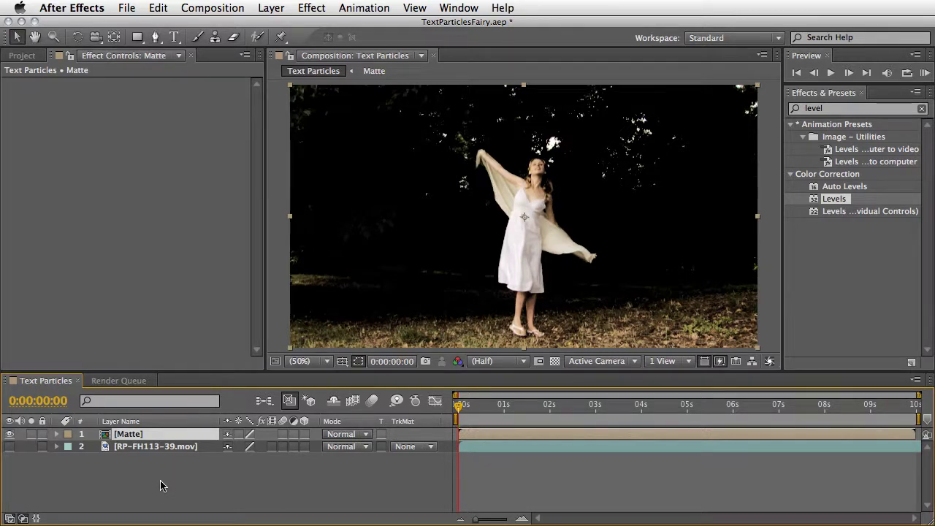
# - Unhide the background footage and make both the Matte and footage layers 3D
pyautogui.click(10, 447)
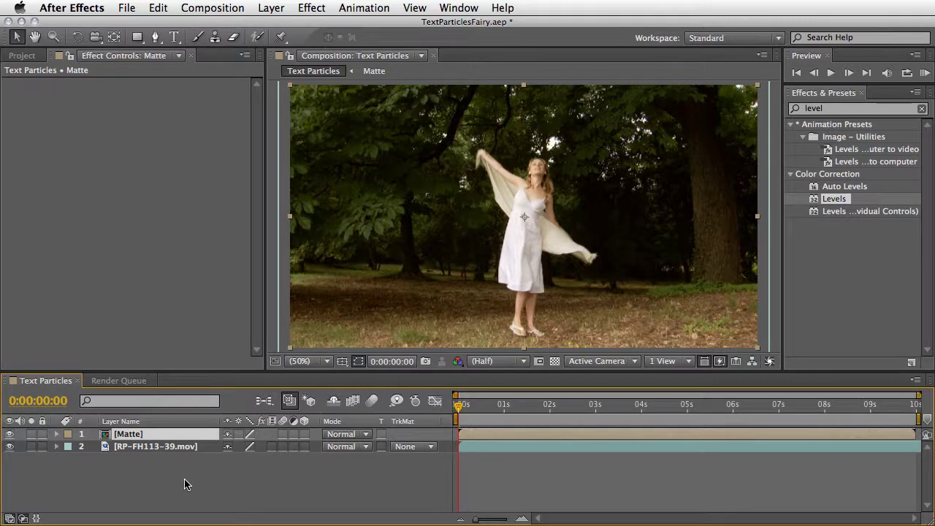
pyautogui.click(304, 434)
pyautogui.click(303, 447)
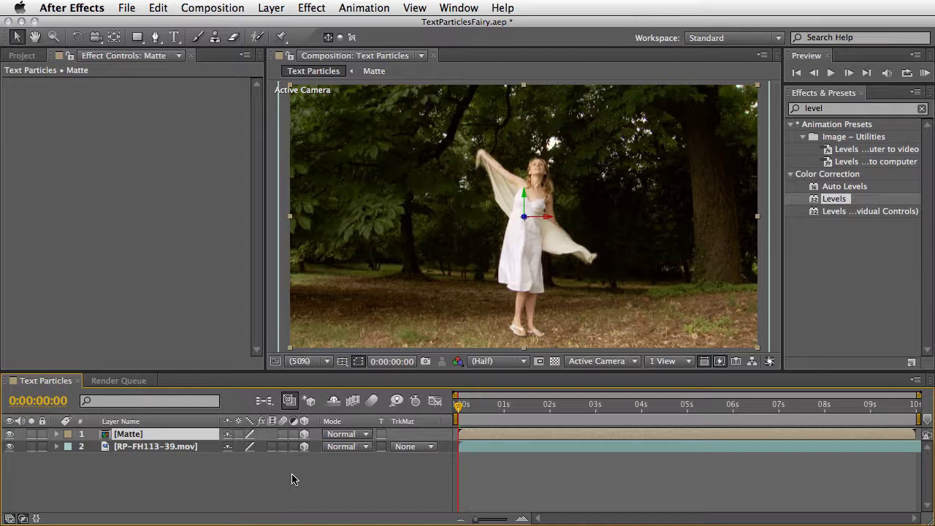
# - Push the background footage 250 back in Z position and scale it up to about 79.6%
pyautogui.click(175, 449)
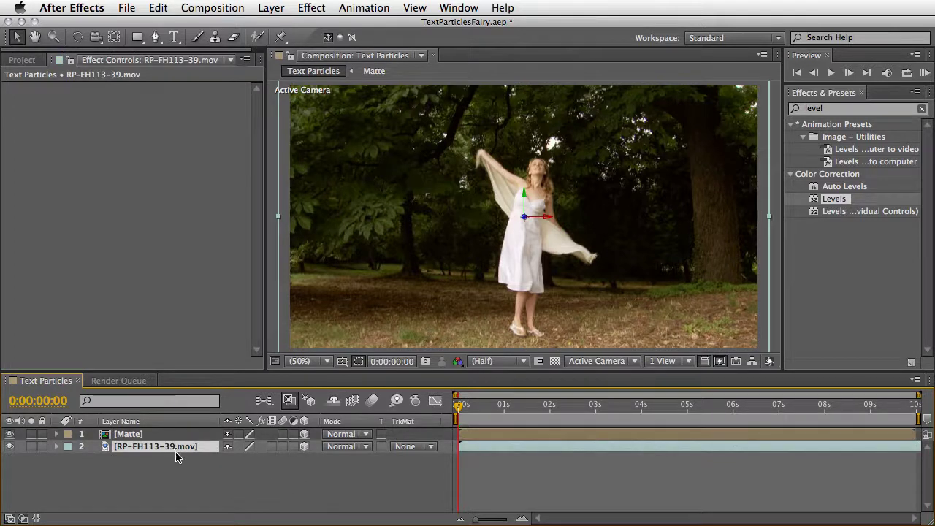
pyautogui.press('p')
pyautogui.click(287, 460)
pyautogui.write('250')
pyautogui.press('Return')
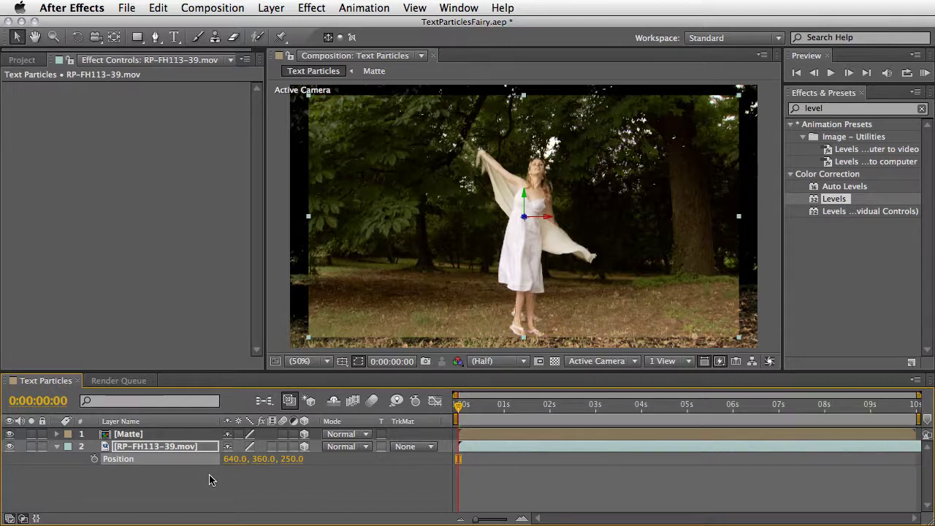
pyautogui.press('s')
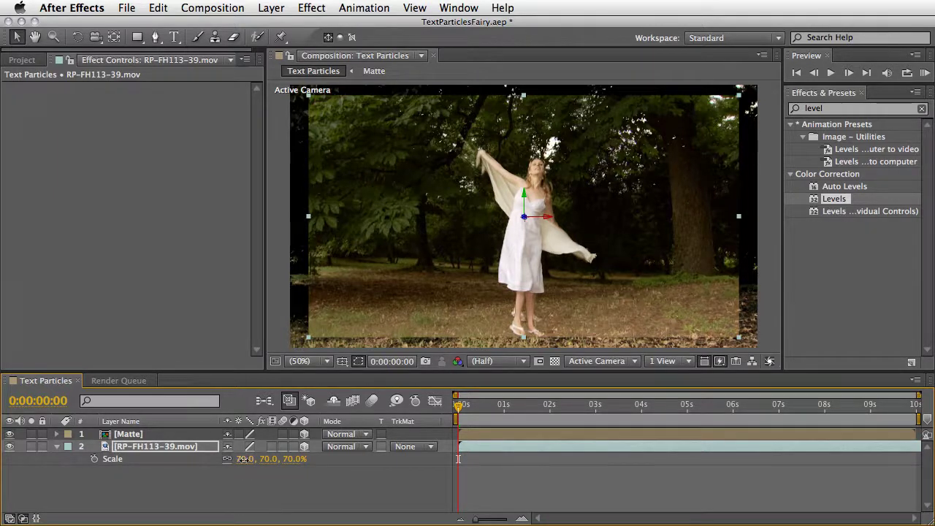
pyautogui.moveTo(244, 459); pyautogui.dragTo(253, 459)
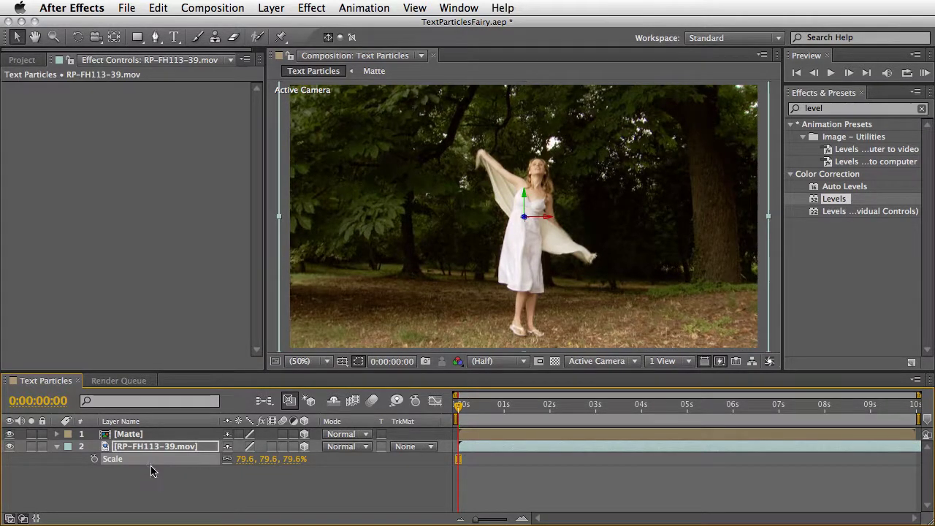
# - Switch Matte to Difference mode to check alignment and set the footage scale to 80%
pyautogui.click(136, 436)
pyautogui.click(341, 434)
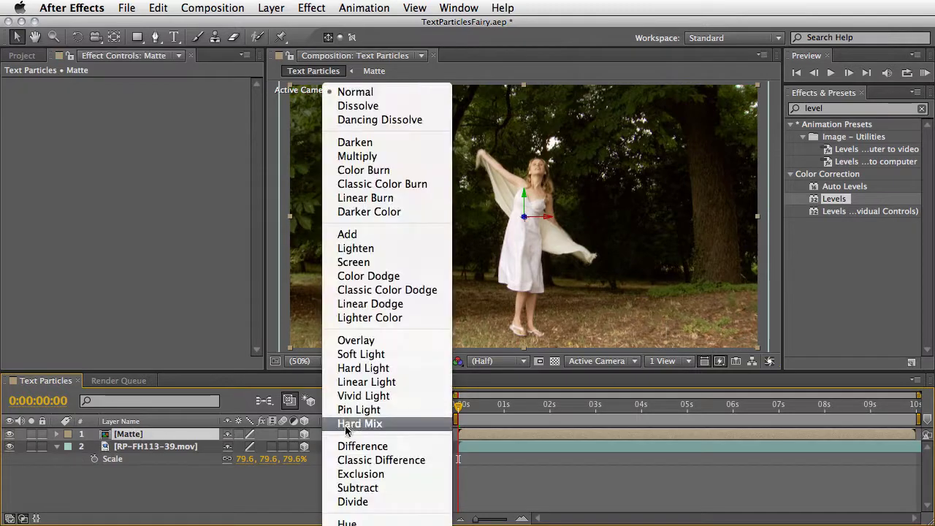
pyautogui.click(390, 446)
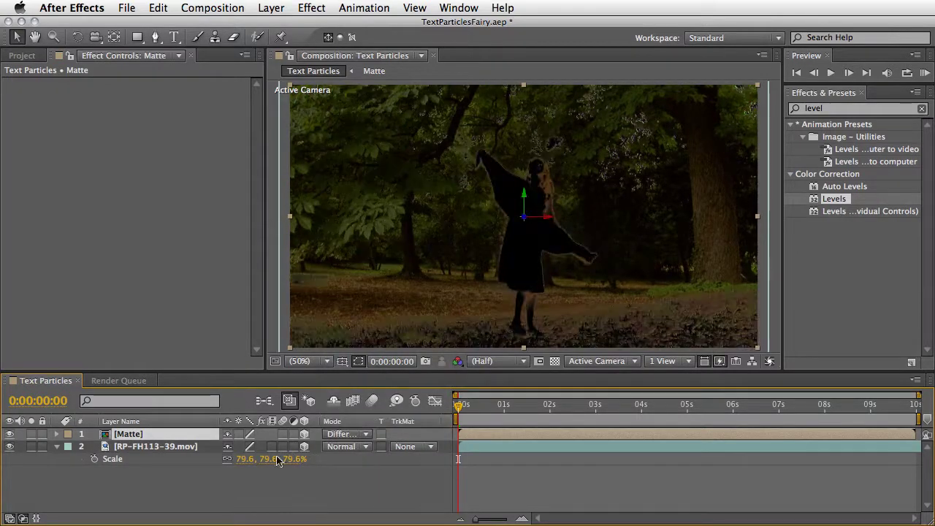
pyautogui.moveTo(292, 459); pyautogui.dragTo(295, 462)
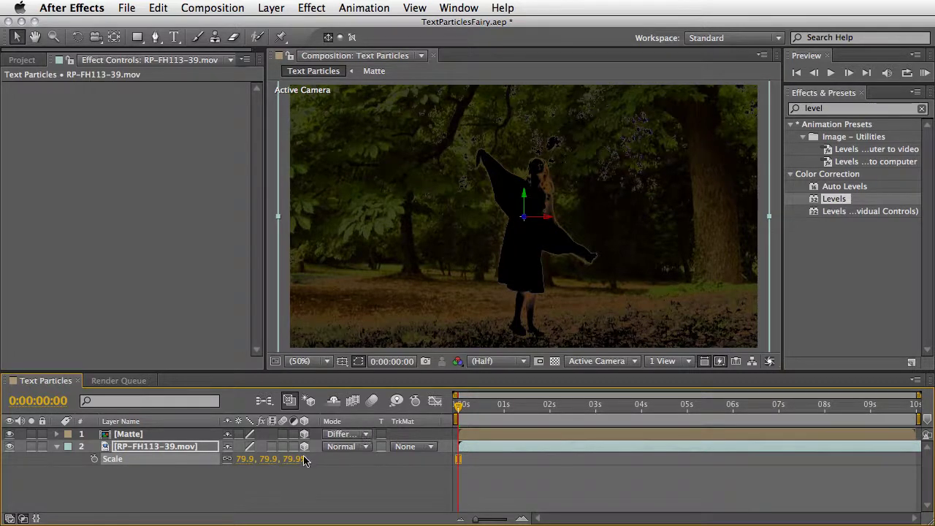
pyautogui.click(301, 459)
pyautogui.write('80')
pyautogui.press('Return')
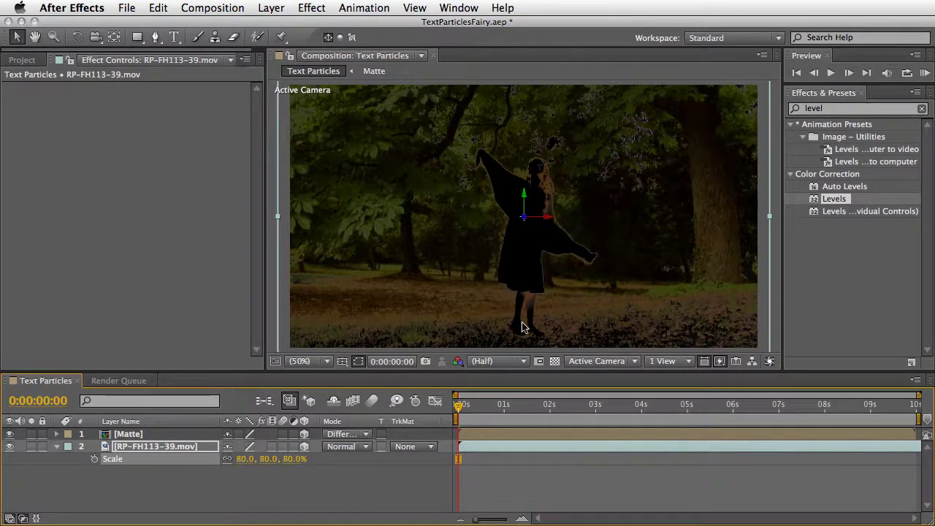
# - Return the Matte layer to Normal blending, collapse the footage layer and deselect all
pyautogui.click(354, 435)
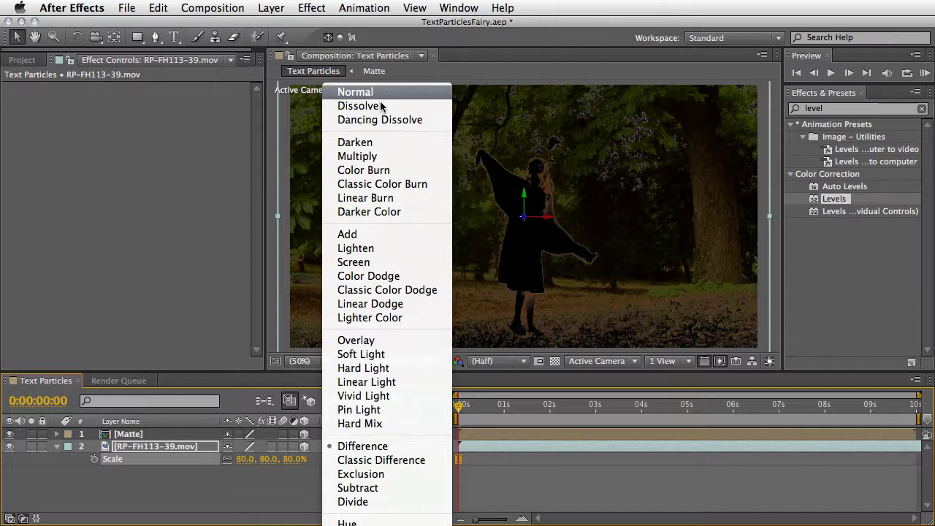
pyautogui.click(373, 93)
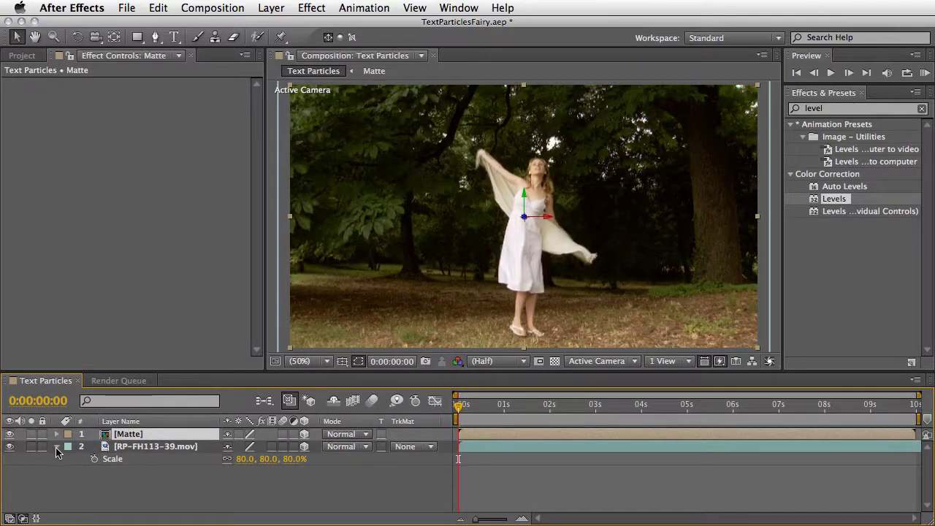
pyautogui.click(57, 452)
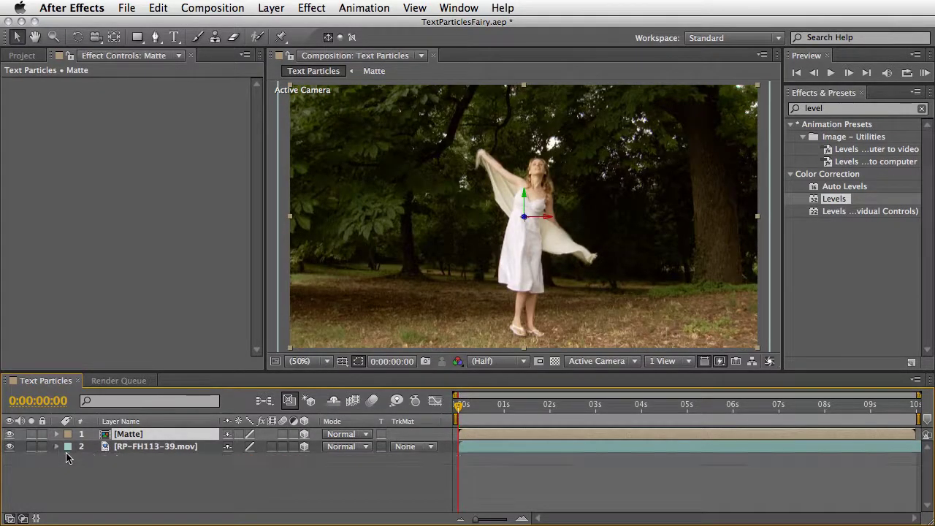
pyautogui.click(87, 486)
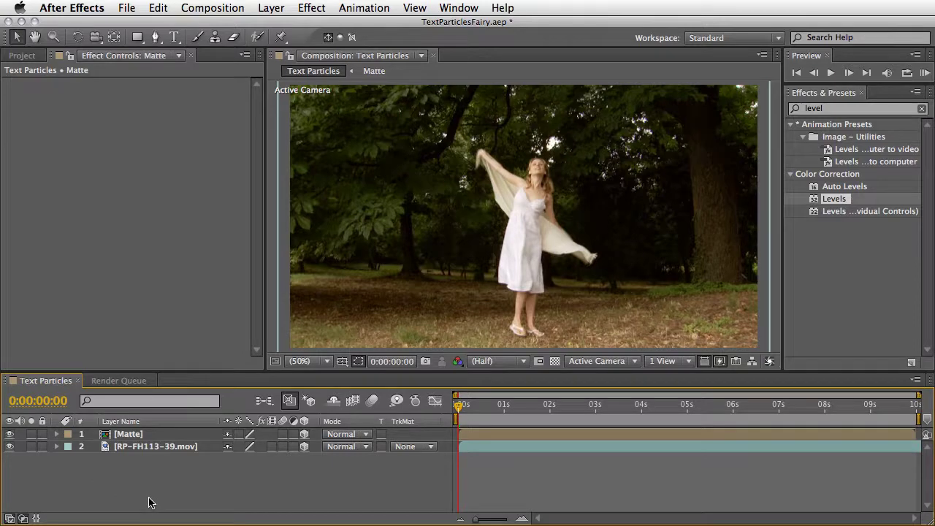
# - Start a new light layer of type Spot with 100% intensity
pyautogui.click(283, 10)
pyautogui.moveTo(282, 27)
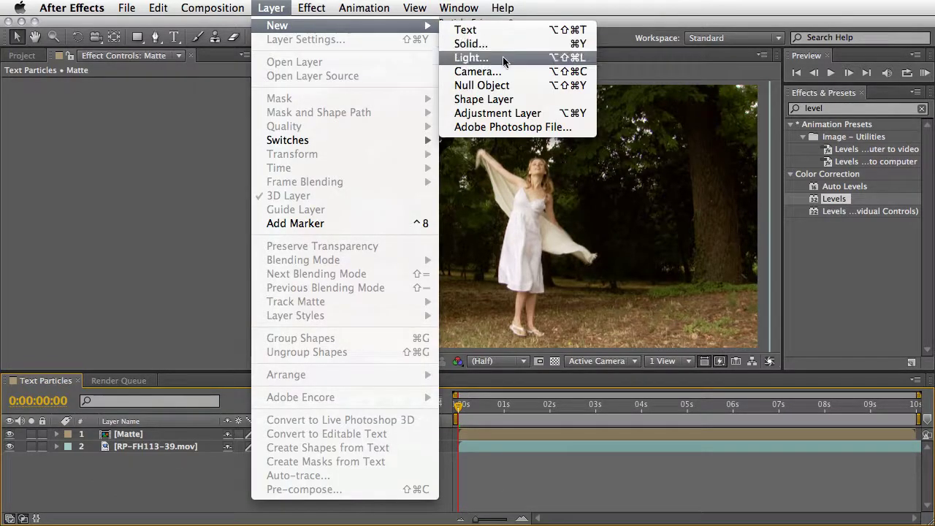
pyautogui.click(471, 57)
pyautogui.moveTo(314, 69); pyautogui.dragTo(406, 75)
pyautogui.click(386, 133)
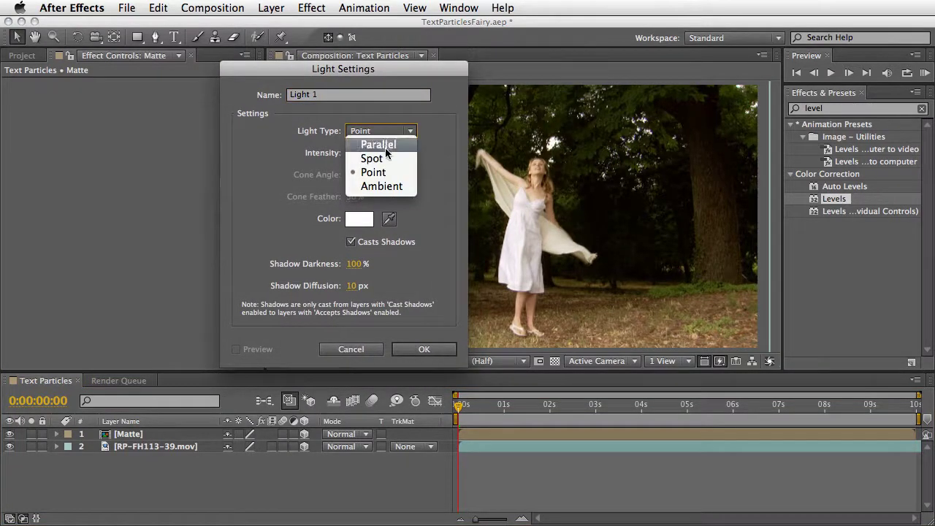
pyautogui.click(382, 157)
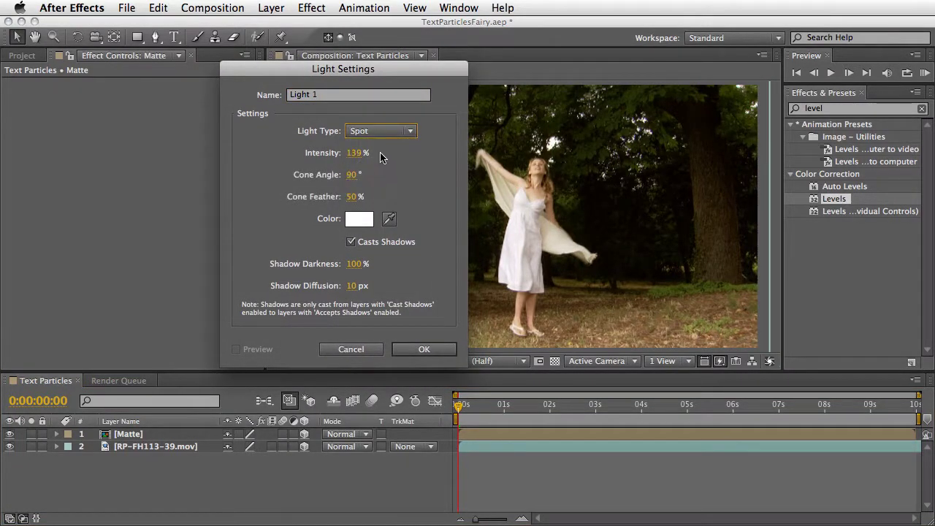
pyautogui.click(355, 153)
pyautogui.write('100')
# - Keep the light white, give it a 100° cone angle, and turn off Casts Shadows
pyautogui.click(359, 220)
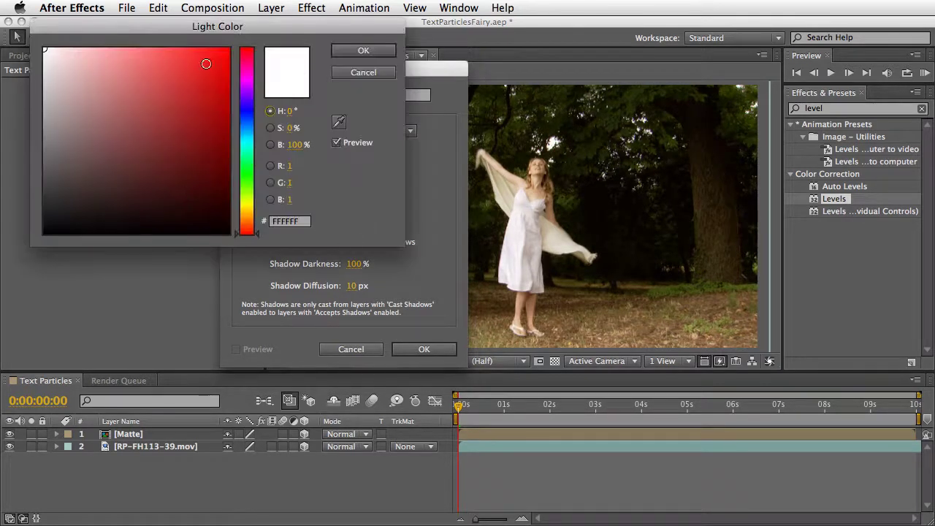
pyautogui.click(363, 50)
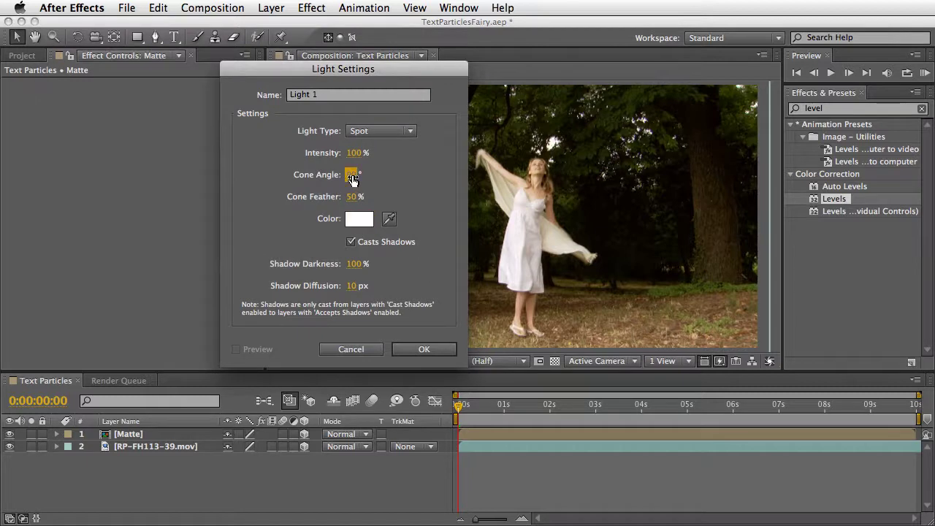
pyautogui.click(353, 175)
pyautogui.write('100')
pyautogui.press('Return')
pyautogui.click(388, 242)
pyautogui.click(422, 350)
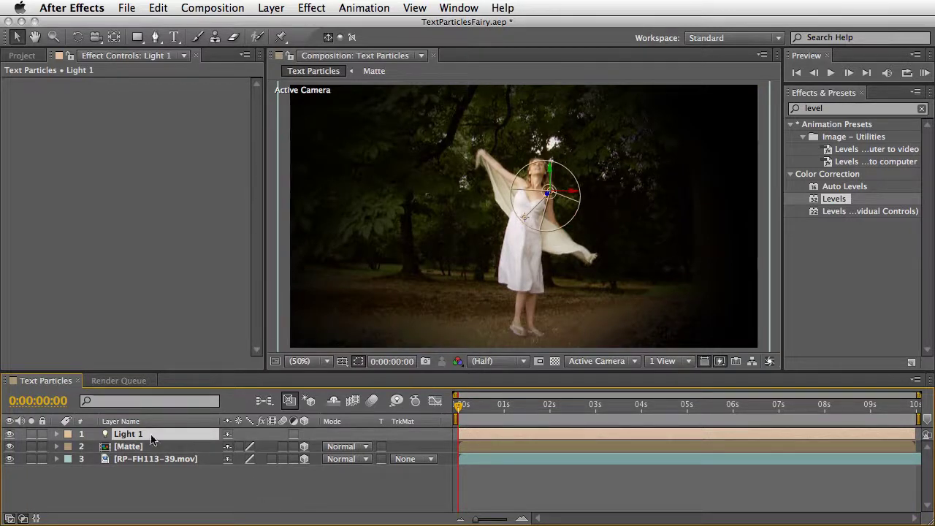
# - Duplicate Light 1 as Light 2, raise it slightly, and set its Auto-Orient to Off
pyautogui.hotkey('ctrl', 'd')
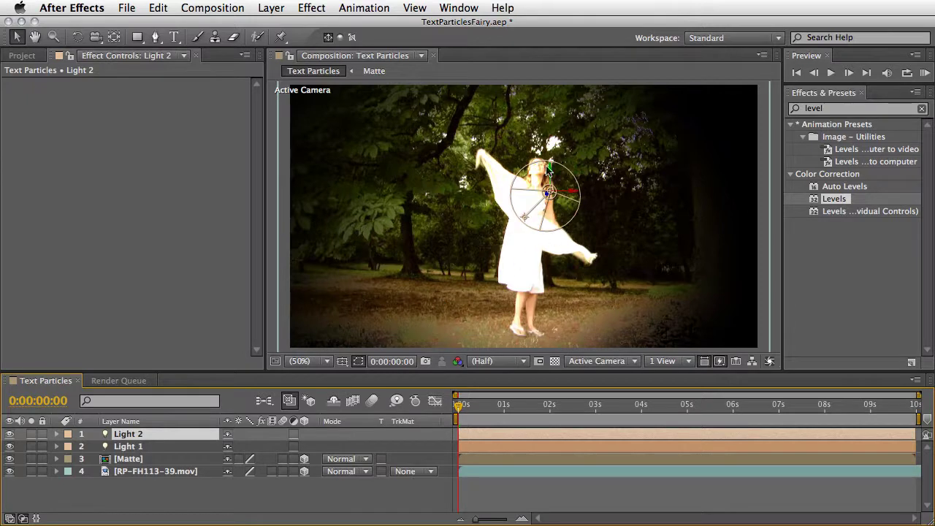
pyautogui.moveTo(554, 170); pyautogui.dragTo(555, 121)
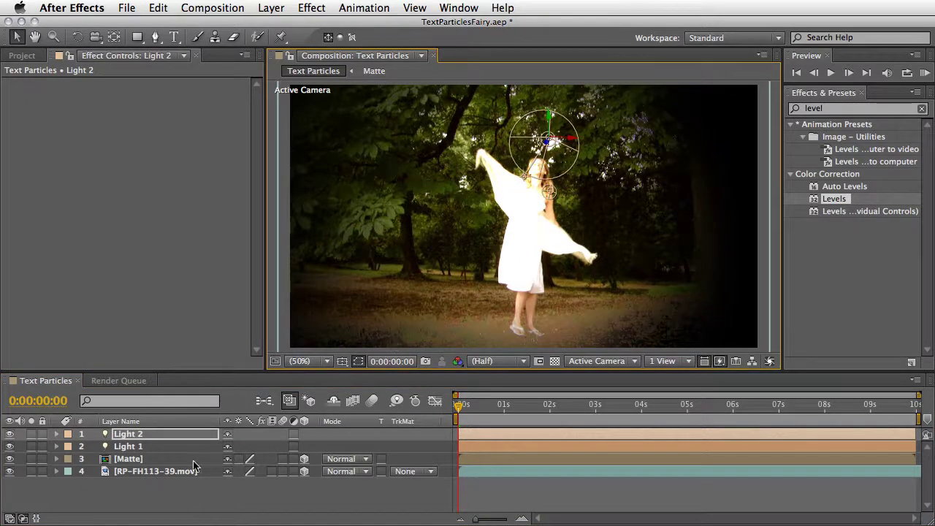
pyautogui.click(273, 9)
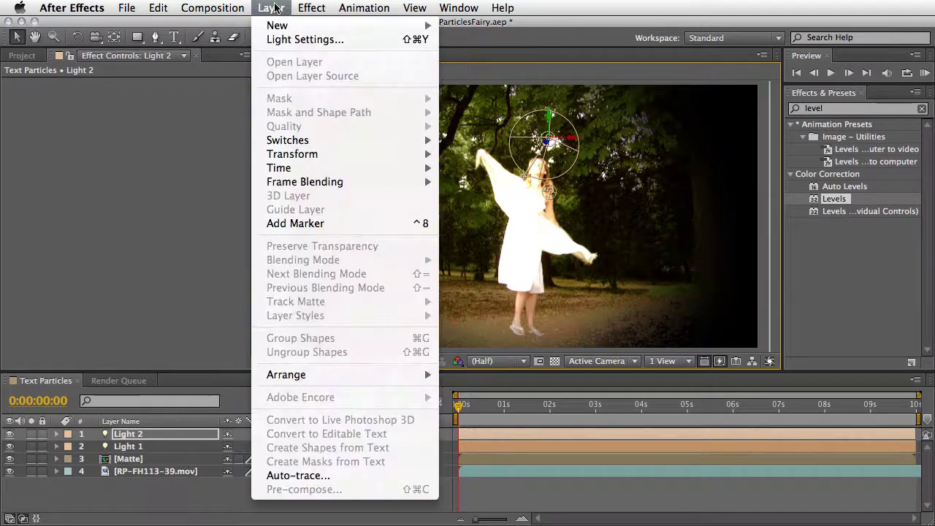
pyautogui.moveTo(291, 155)
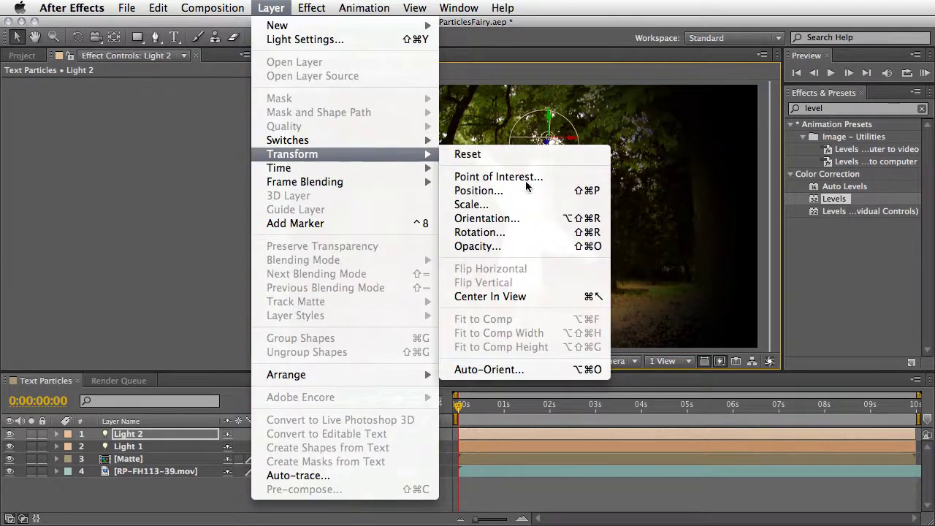
pyautogui.click(514, 372)
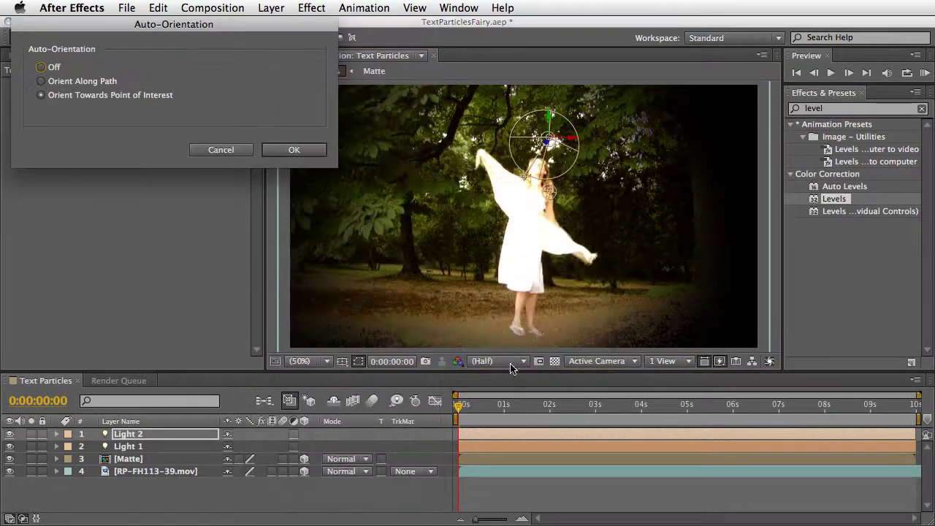
pyautogui.click(126, 176)
pyautogui.click(370, 259)
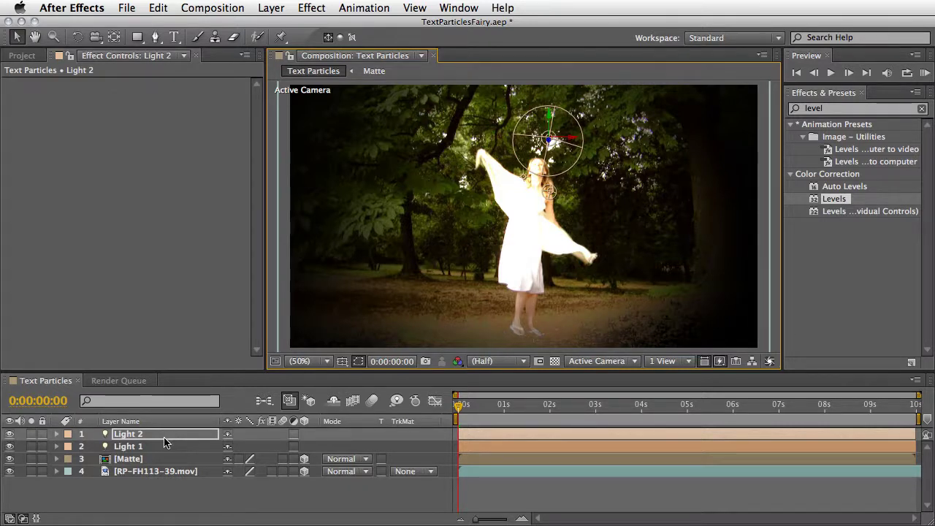
# - Set Light 2's X Orientation to 270° so it points straight down
pyautogui.press('r')
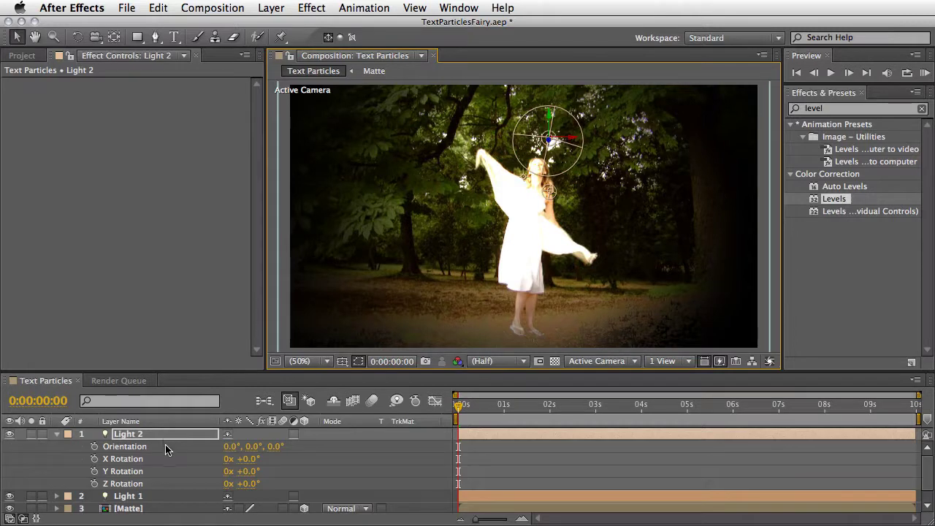
pyautogui.click(231, 446)
pyautogui.write('27')
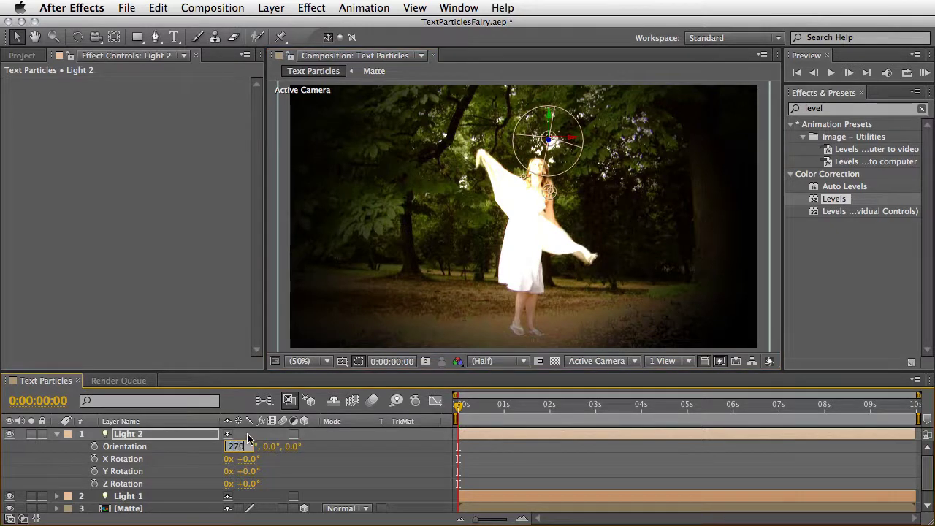
pyautogui.write('0')
pyautogui.press('Return')
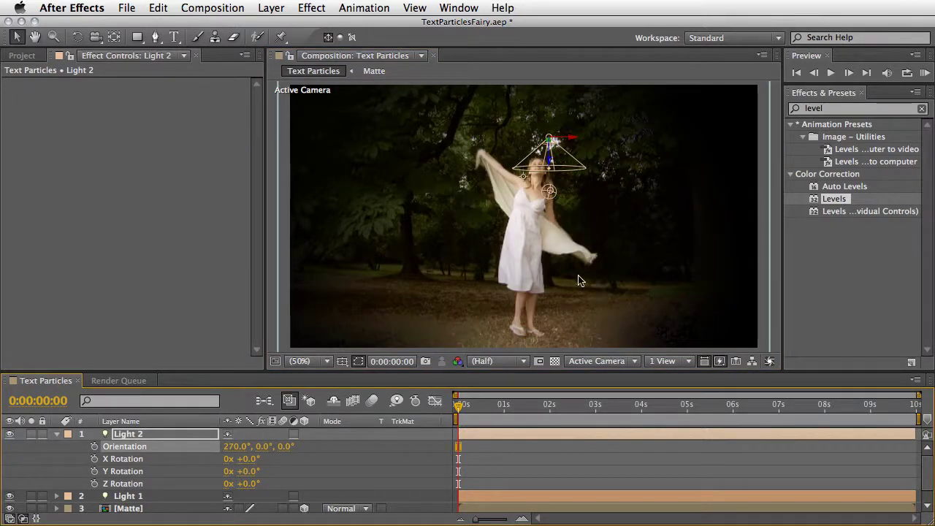
# - Move Light 2 up and slightly left above the girl, then collapse its properties
pyautogui.click(555, 166)
pyautogui.moveTo(551, 160); pyautogui.dragTo(553, 136)
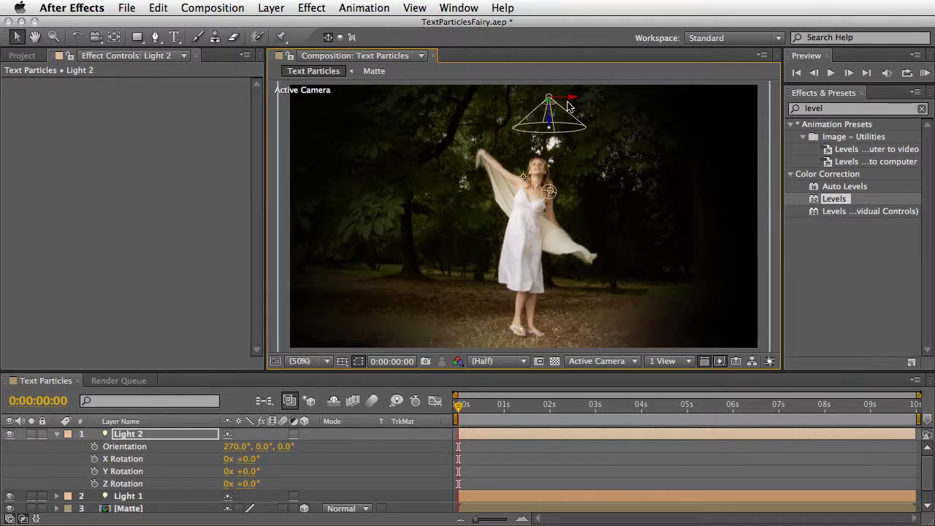
pyautogui.moveTo(571, 97); pyautogui.dragTo(561, 96)
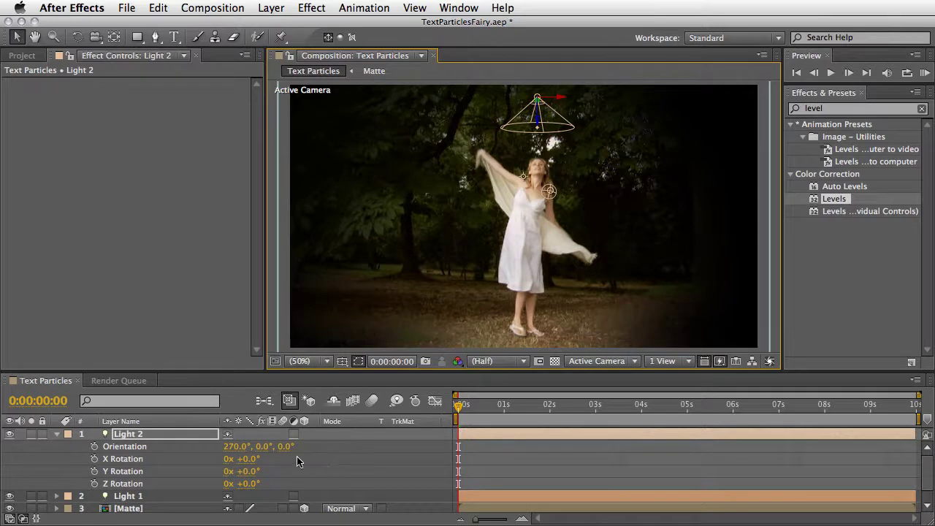
pyautogui.click(57, 435)
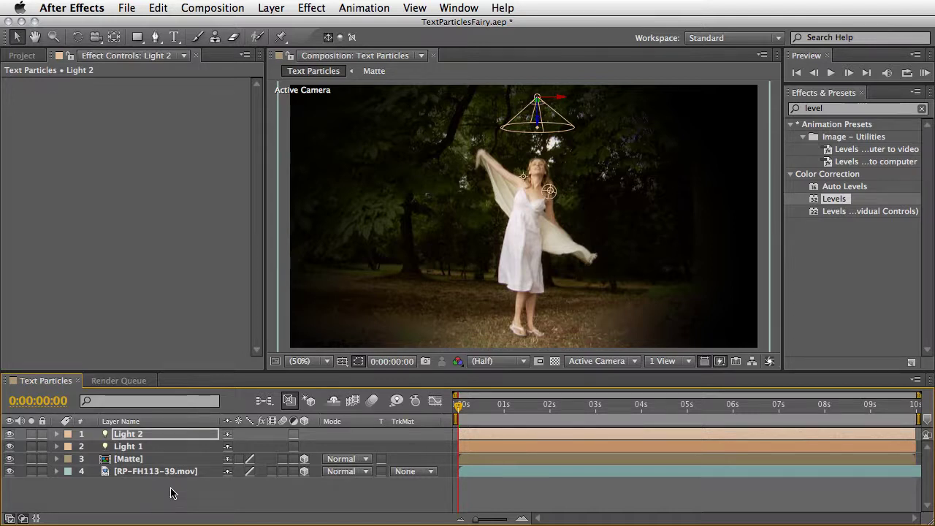
# - Float the Character panel and reset it to default Helvetica Regular at 36 px
pyautogui.click(922, 108)
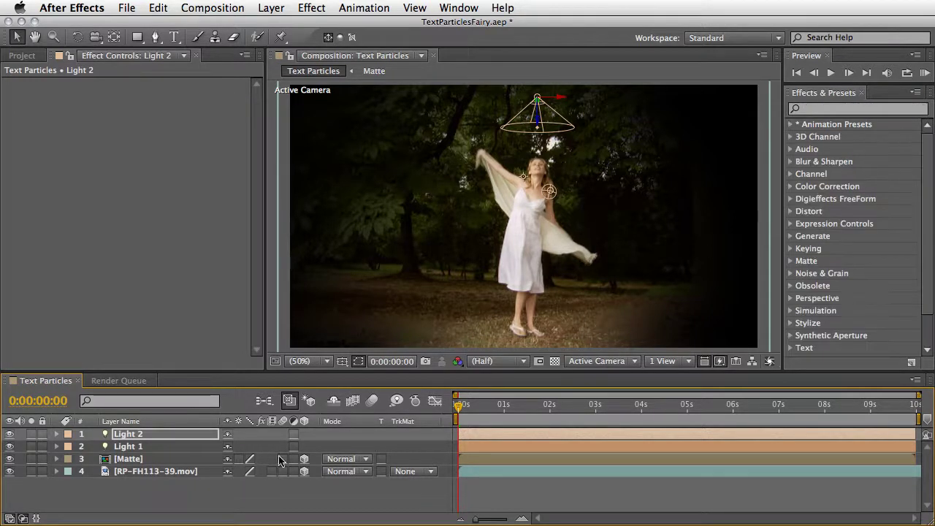
pyautogui.click(171, 501)
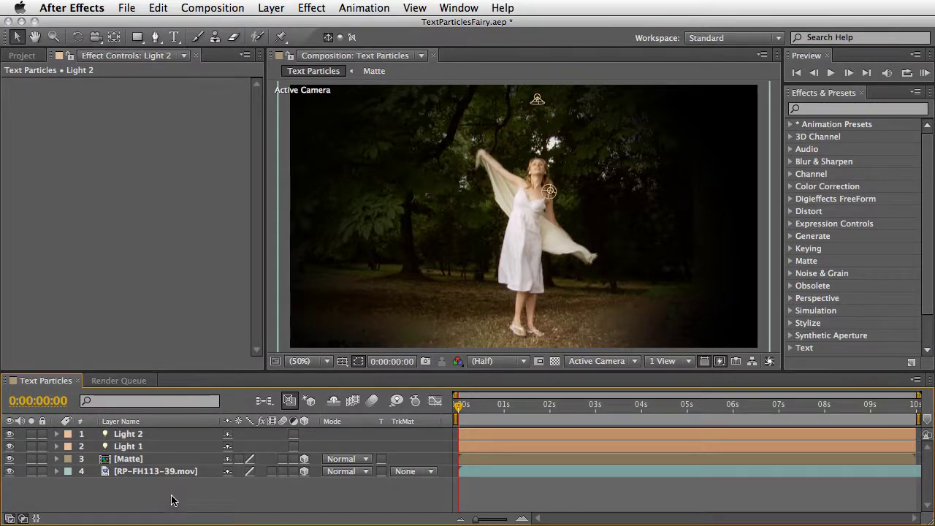
pyautogui.click(175, 38)
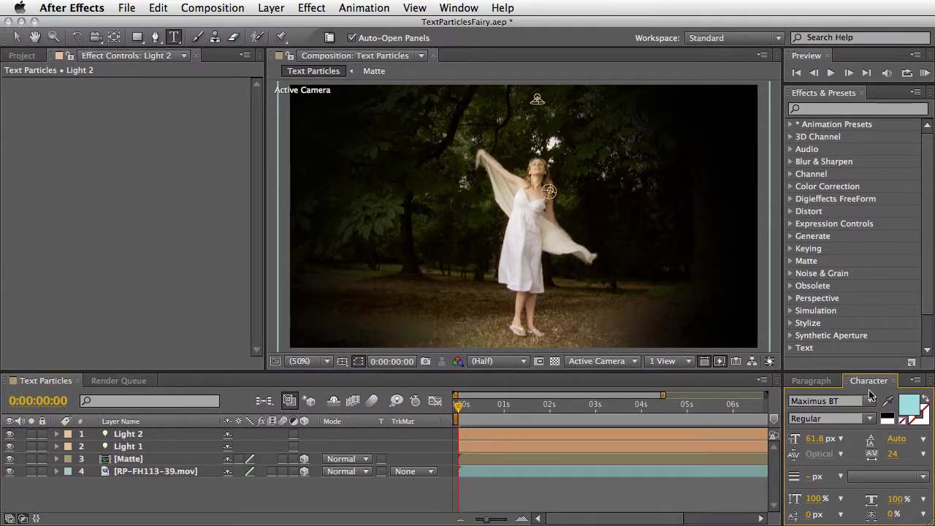
pyautogui.moveTo(848, 384); pyautogui.dragTo(295, 132)
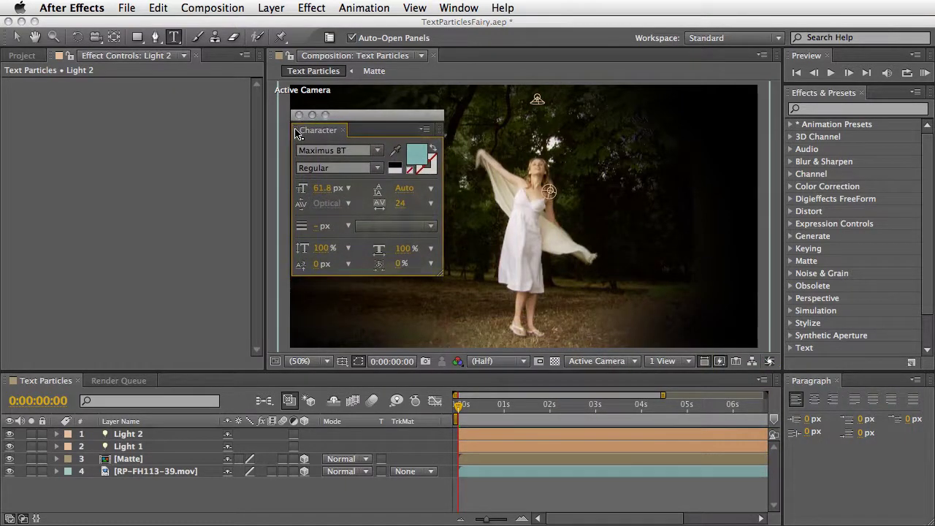
pyautogui.click(426, 130)
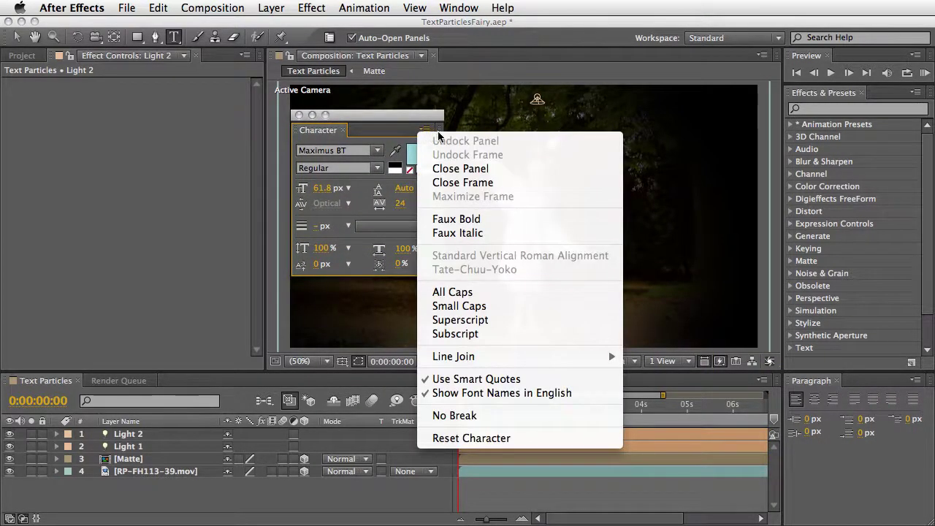
pyautogui.click(554, 440)
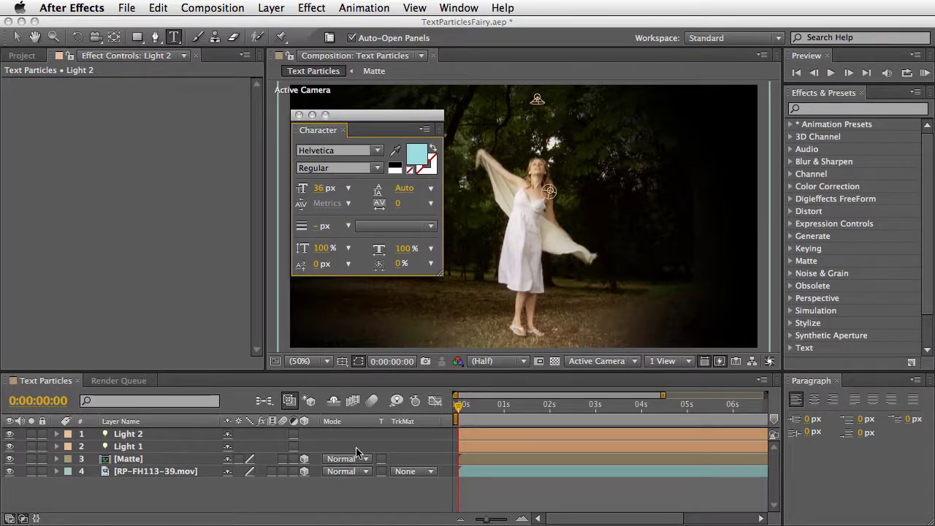
# - Set the text fill to white and dock the Character panel with the Paragraph group
pyautogui.click(394, 153)
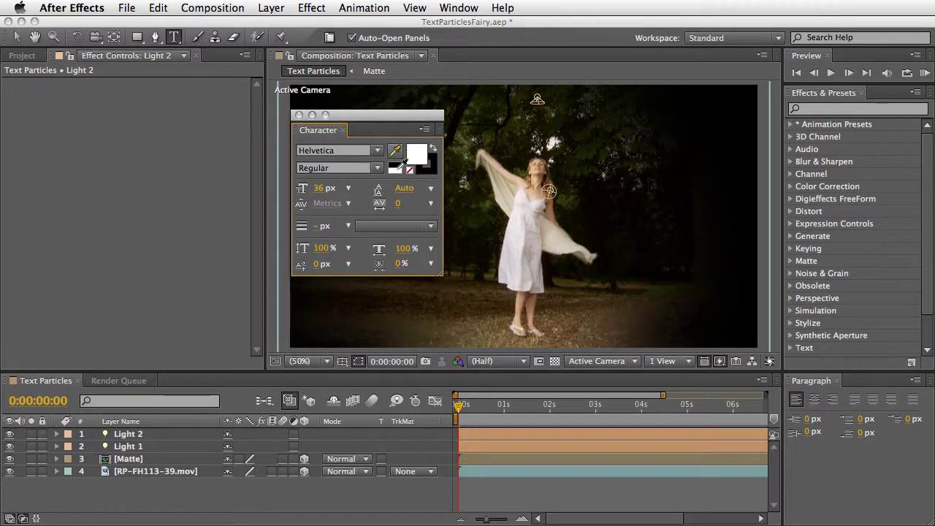
pyautogui.click(396, 162)
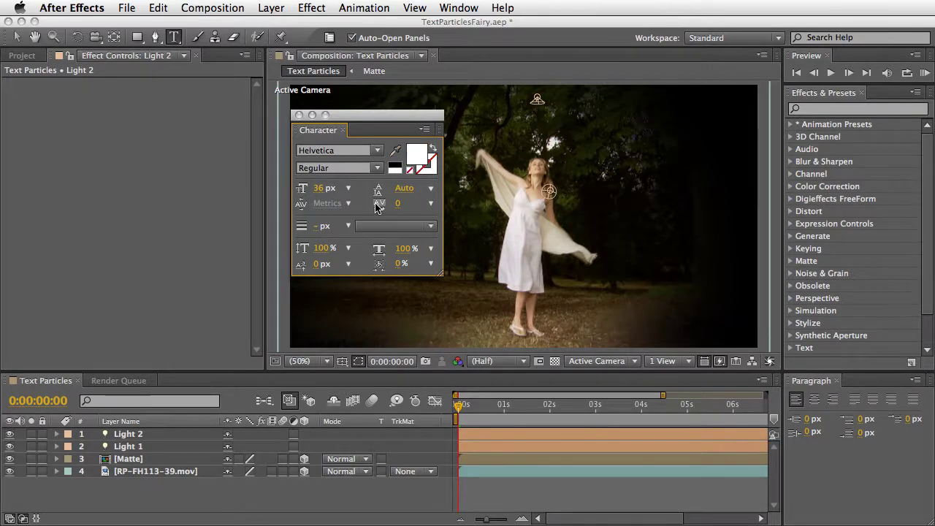
pyautogui.moveTo(297, 130); pyautogui.dragTo(809, 392)
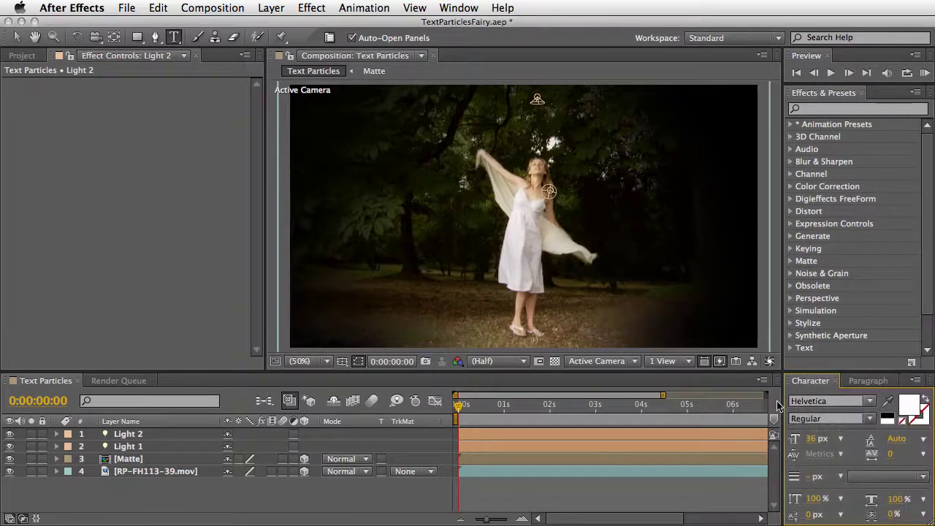
# - Type a long row of periods as a new text layer left of the girl and select them
pyautogui.click(312, 204)
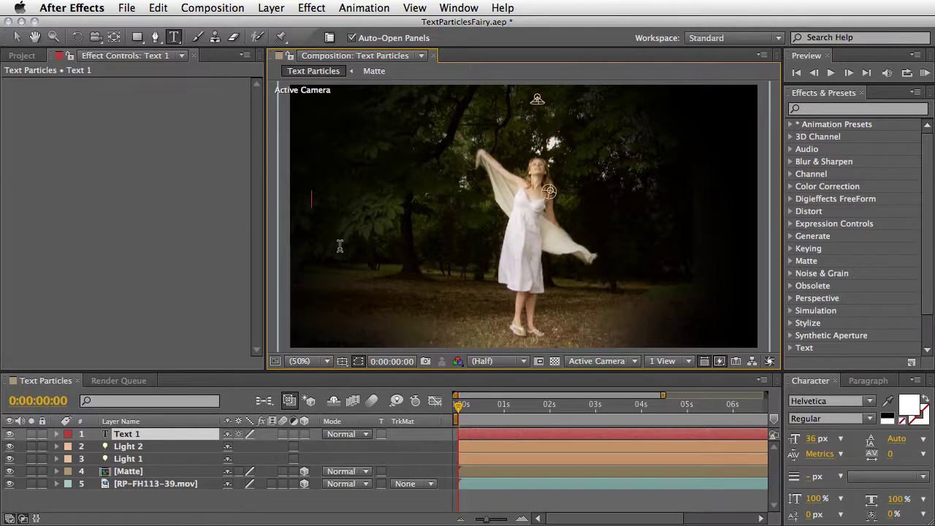
pyautogui.write('.........................................')
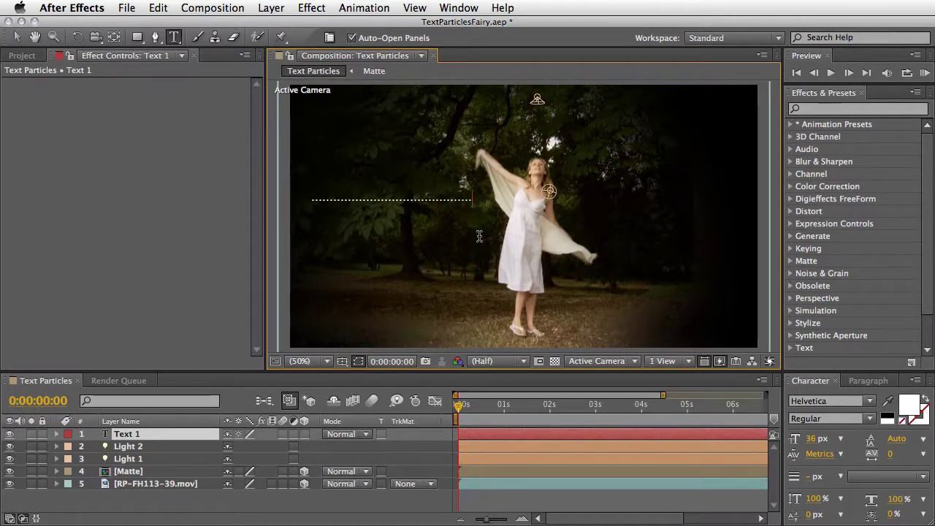
pyautogui.write('...')
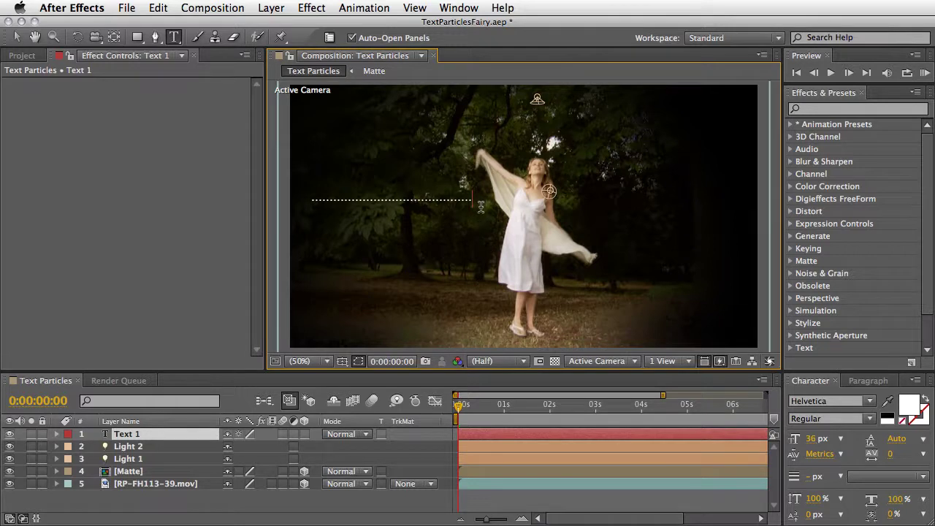
pyautogui.doubleClick(128, 434)
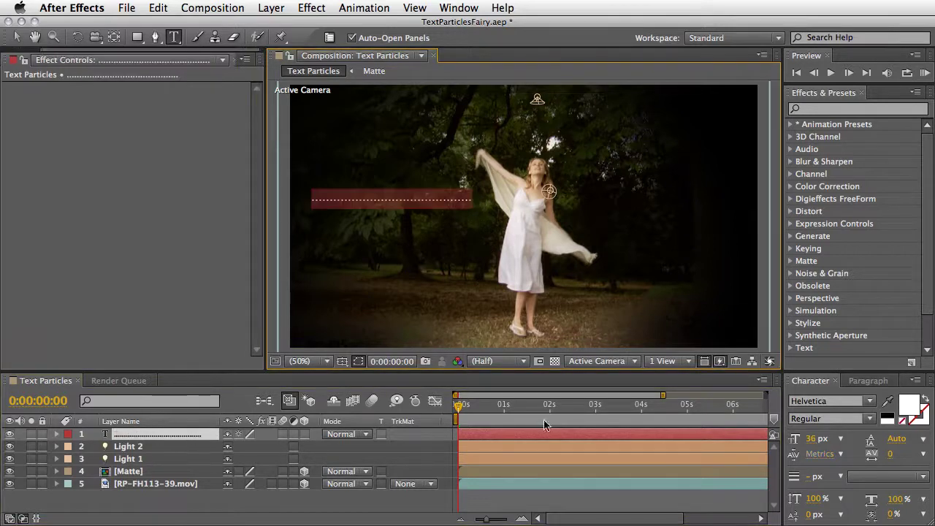
pyautogui.moveTo(813, 439); pyautogui.dragTo(853, 438)
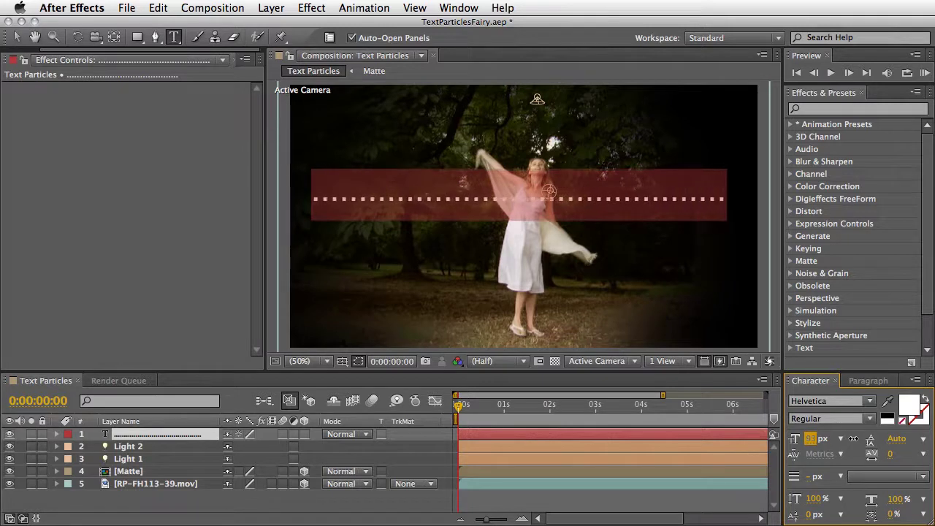
# - Set the dots in Times at 90 px with a red fill
pyautogui.click(835, 401)
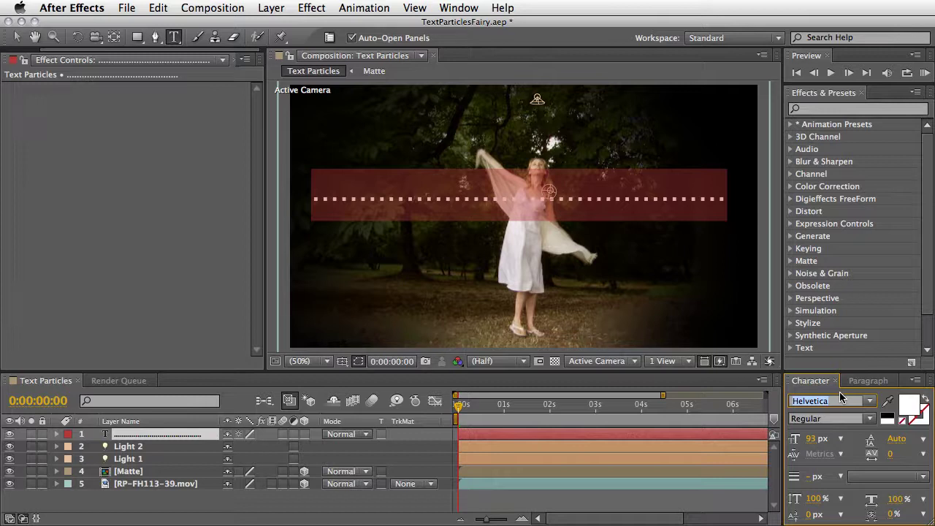
pyautogui.write('Times')
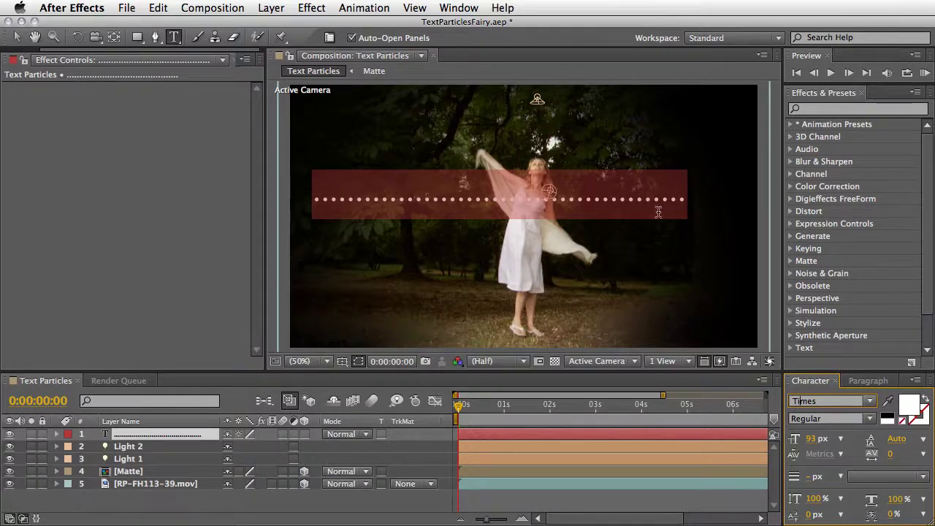
pyautogui.click(809, 439)
pyautogui.moveTo(810, 442); pyautogui.dragTo(767, 438)
pyautogui.click(471, 198)
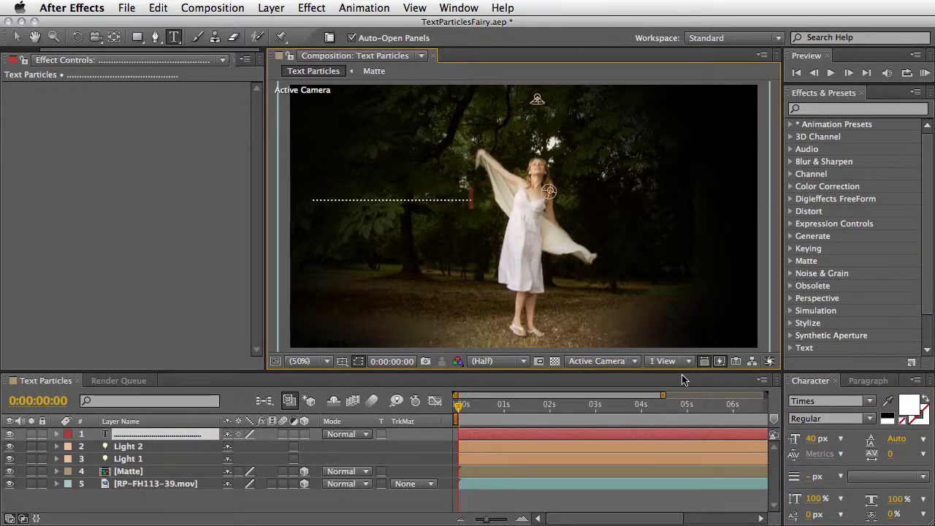
pyautogui.moveTo(811, 438); pyautogui.dragTo(844, 439)
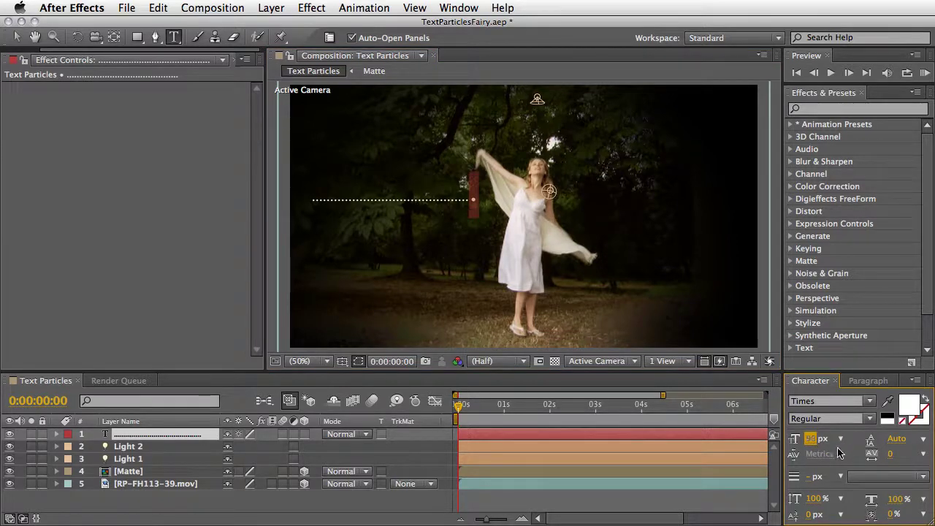
pyautogui.click(906, 406)
pyautogui.click(214, 67)
pyautogui.click(364, 50)
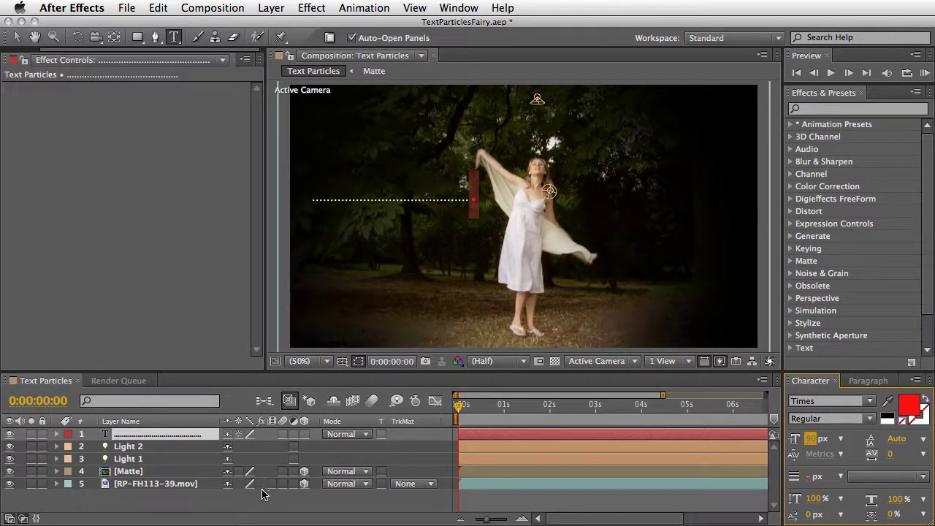
# - Exit text editing by clicking an empty Timeline area to commit the row of dots
pyautogui.click(117, 501)
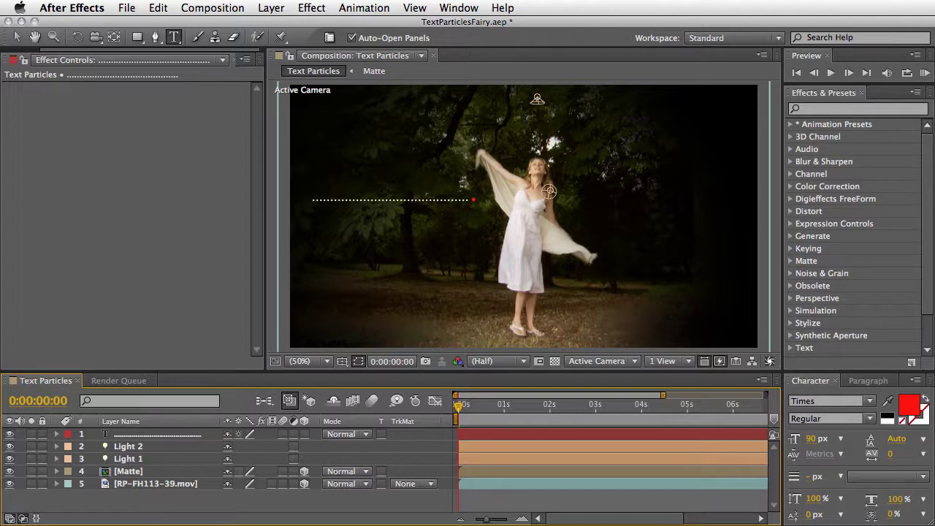
# - Draw an elliptical circle mask around the girl on the dotted text layer
pyautogui.click(103, 435)
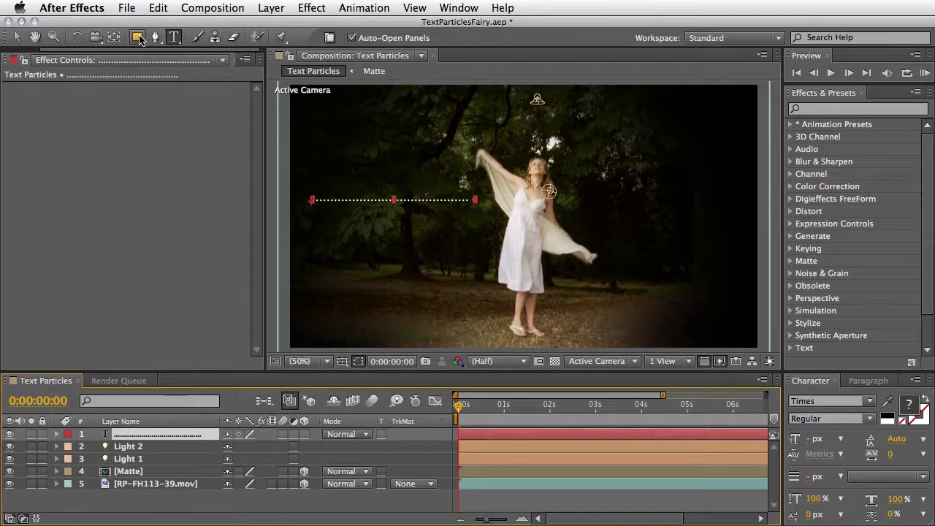
pyautogui.moveTo(140, 40)
pyautogui.mouseDown()
pyautogui.moveTo(167, 33)
pyautogui.moveTo(170, 66)
pyautogui.mouseUp()
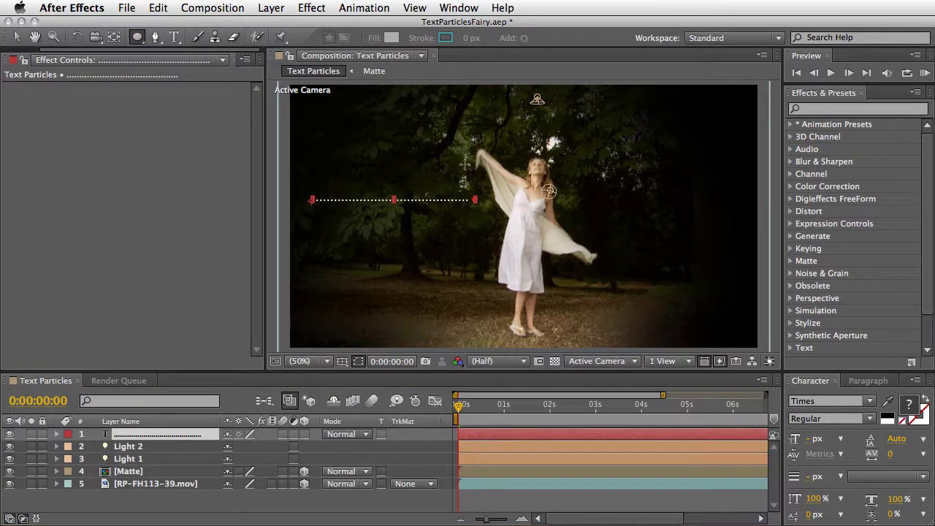
pyautogui.moveTo(461, 159)
pyautogui.mouseDown()
pyautogui.moveTo(539, 299)
pyautogui.moveTo(606, 300)
pyautogui.moveTo(601, 245)
pyautogui.mouseUp()
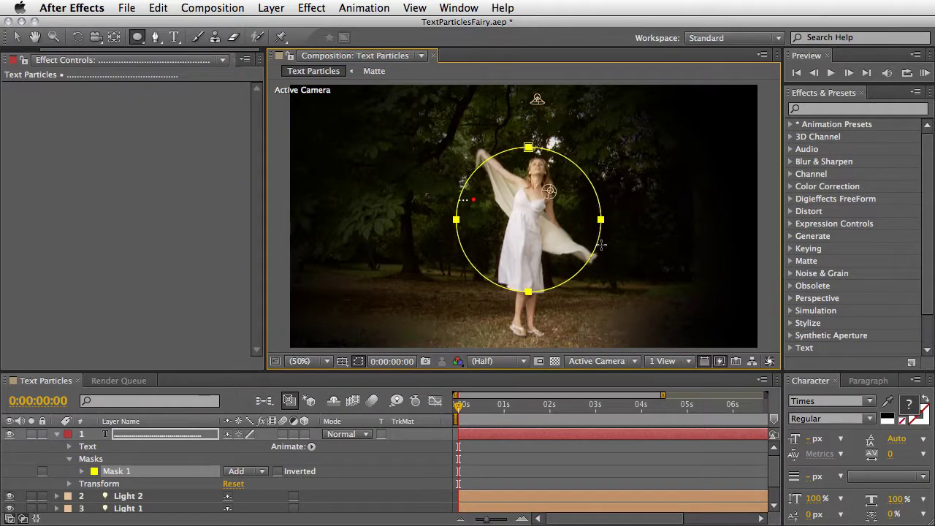
pyautogui.moveTo(600, 245); pyautogui.dragTo(602, 247)
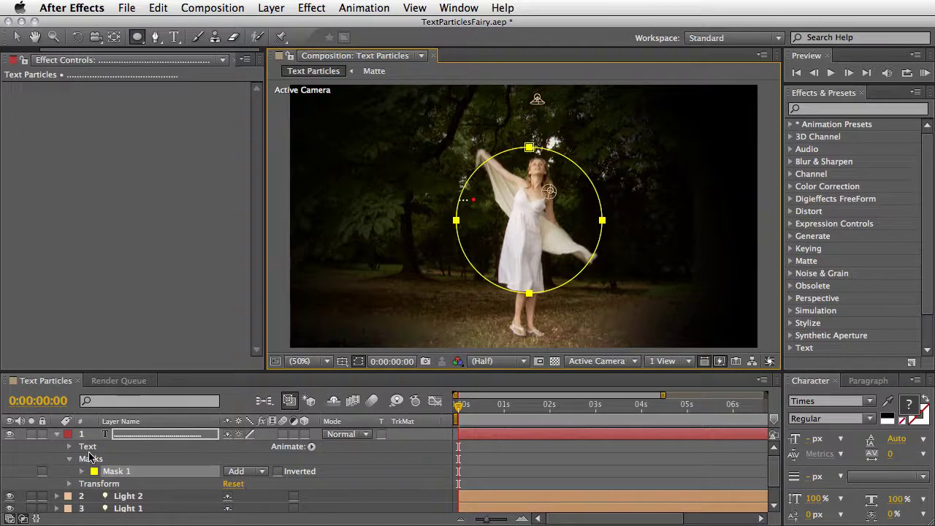
# - Set the text's Path to Mask 1, hide the mask, and set First Margin to 286
pyautogui.click(69, 447)
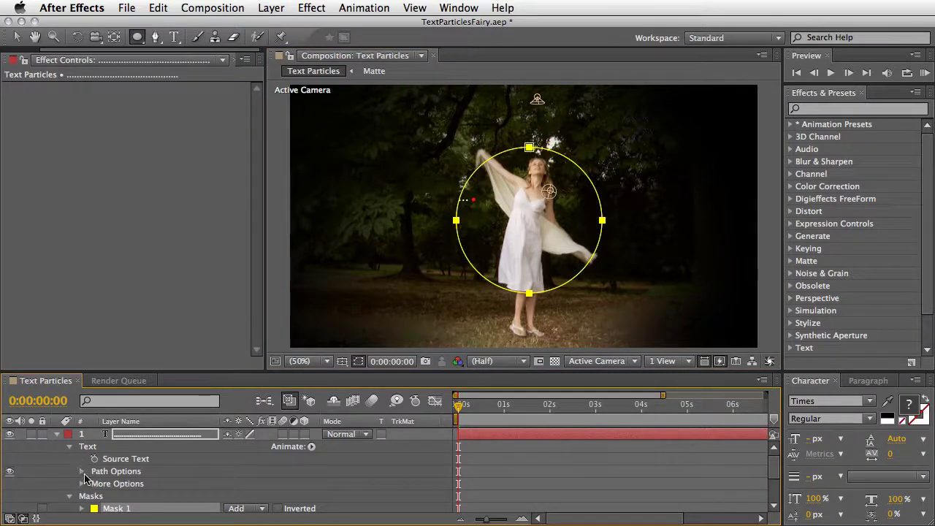
pyautogui.click(81, 472)
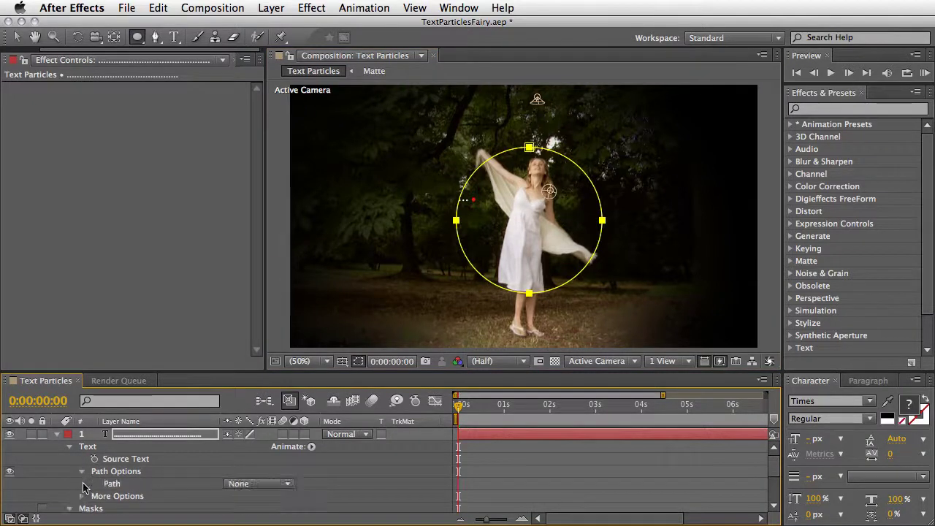
pyautogui.click(289, 484)
pyautogui.click(255, 520)
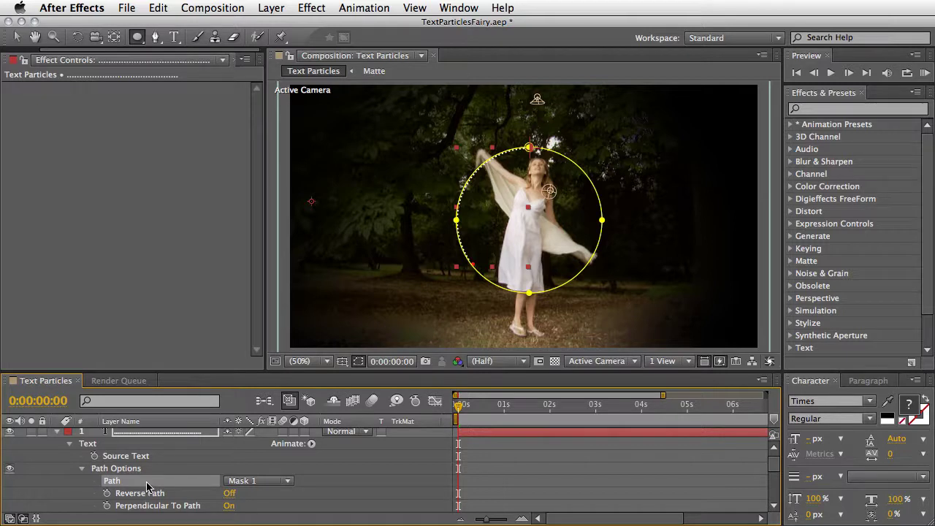
pyautogui.click(358, 363)
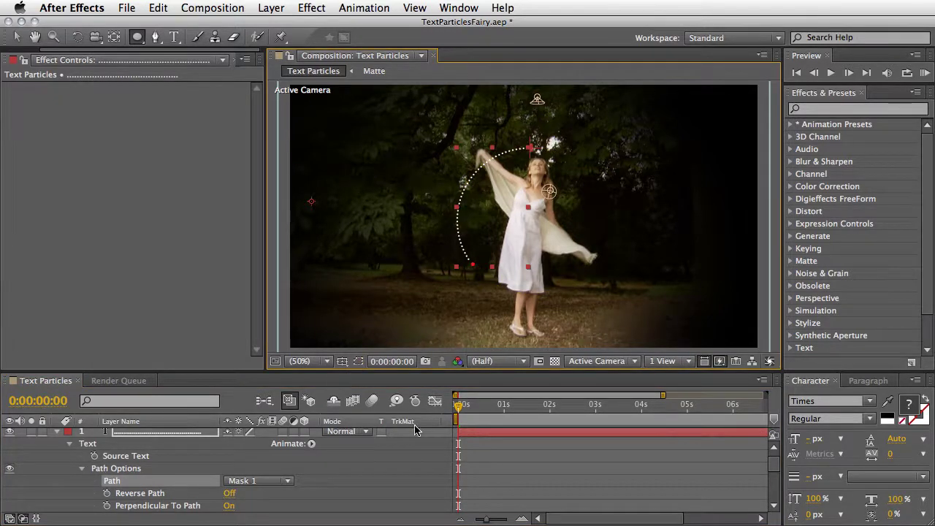
pyautogui.scroll(-3, 775, 463)
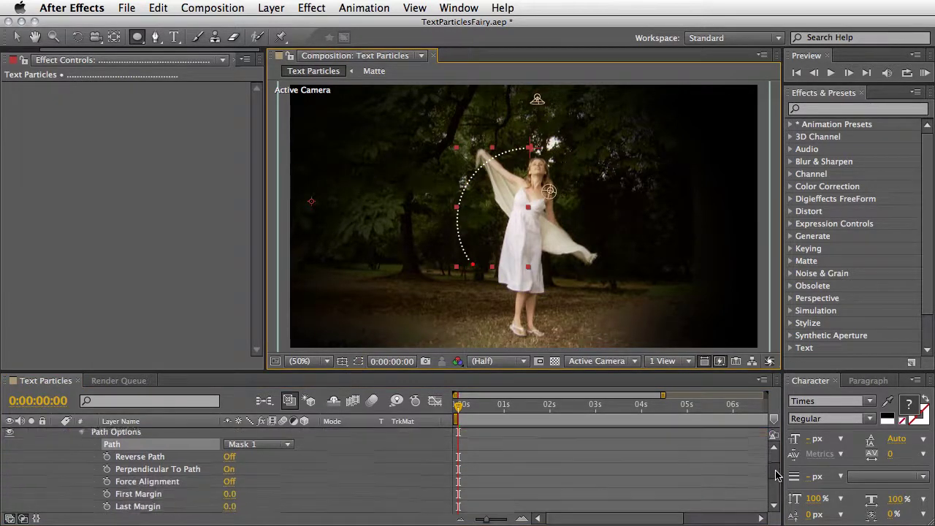
pyautogui.moveTo(230, 488); pyautogui.dragTo(317, 466)
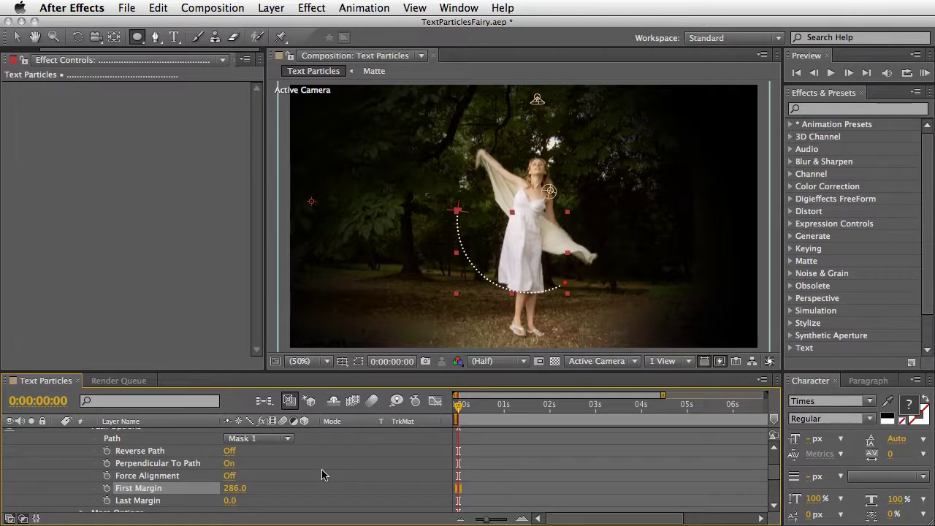
# - Enable 3D on the dotted text layer and set its X Orientation to 285°
pyautogui.scroll(4, 324, 469)
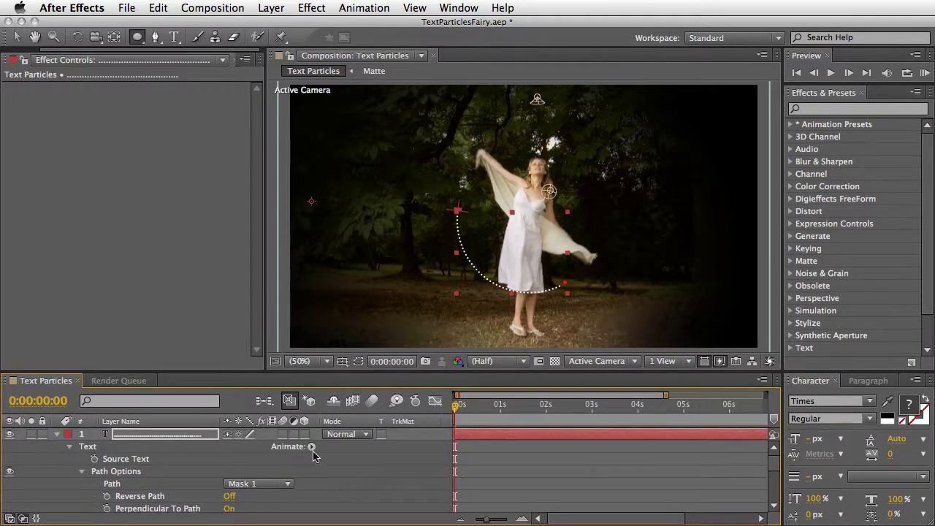
pyautogui.click(305, 435)
pyautogui.click(176, 437)
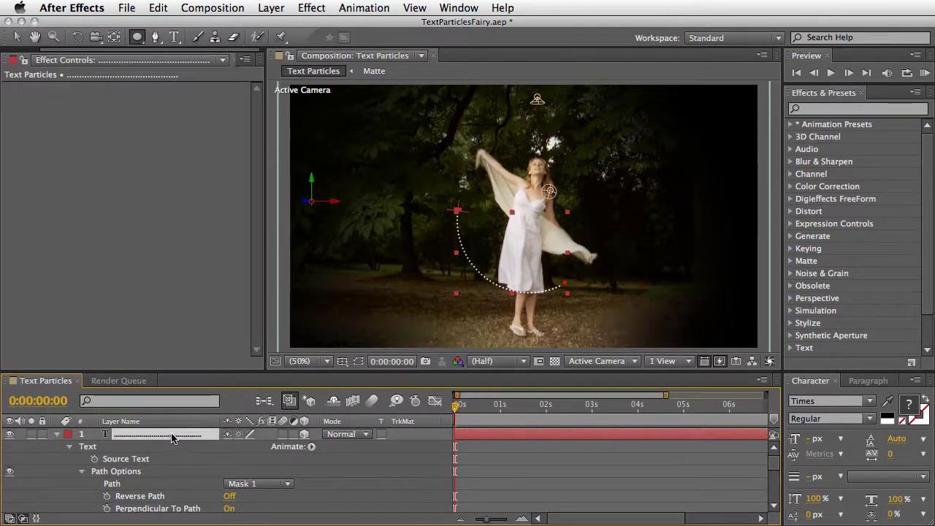
pyautogui.press('r')
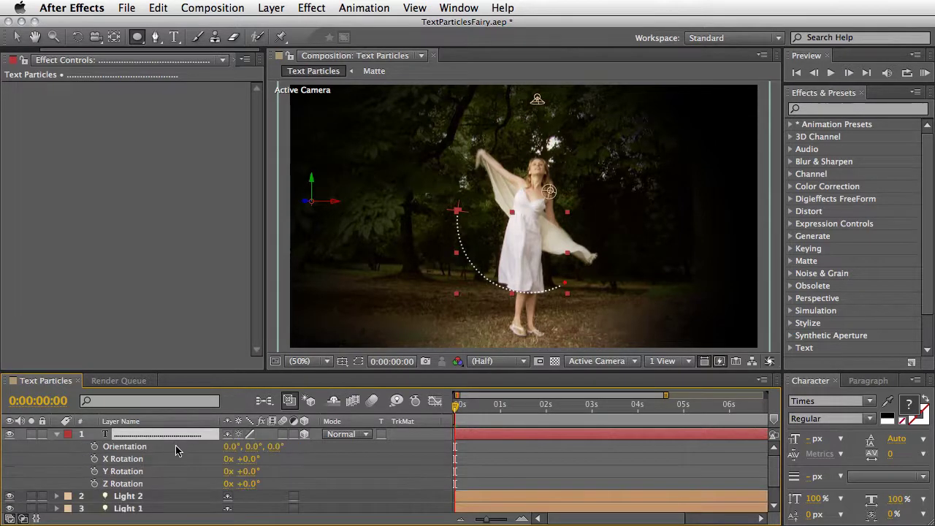
pyautogui.click(231, 446)
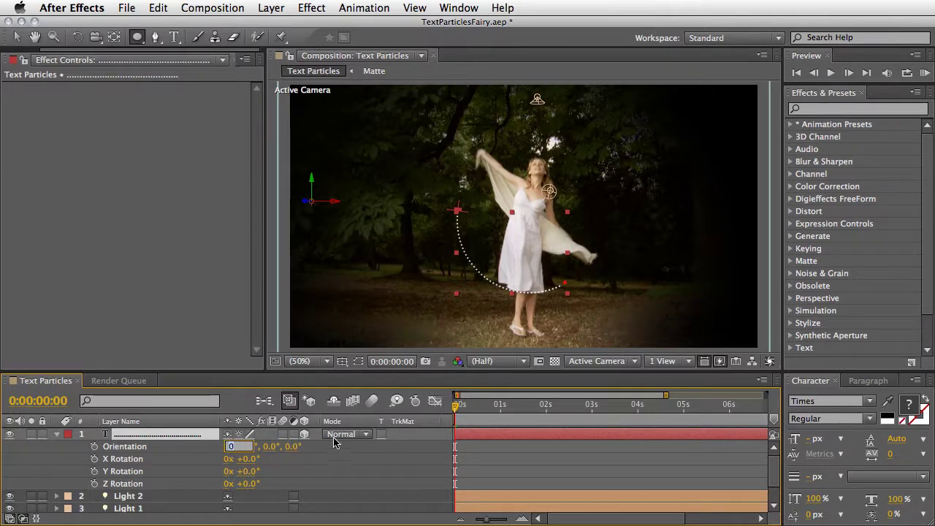
pyautogui.moveTo(231, 446)
pyautogui.mouseDown()
pyautogui.moveTo(241, 446)
pyautogui.moveTo(187, 455)
pyautogui.mouseUp()
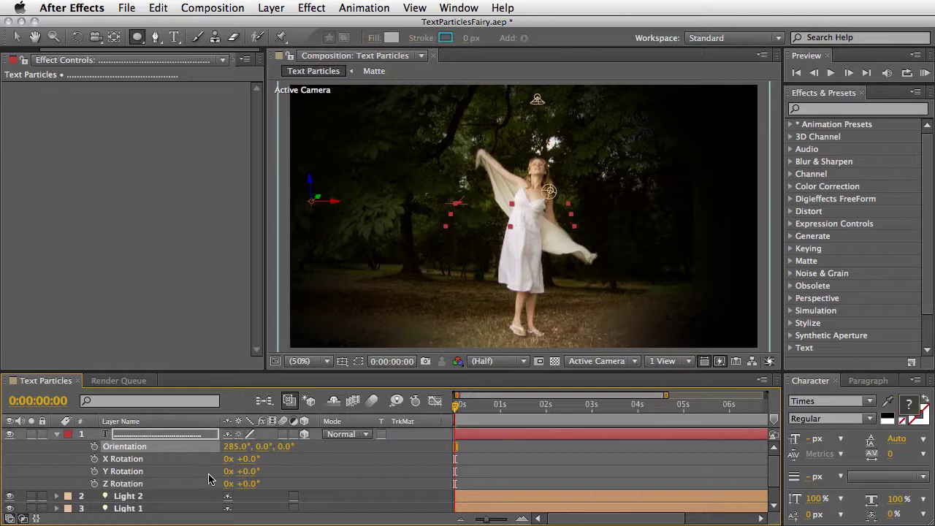
# - Switch the viewer to Custom View 1, show masks, and orbit to a steep angle
pyautogui.click(612, 361)
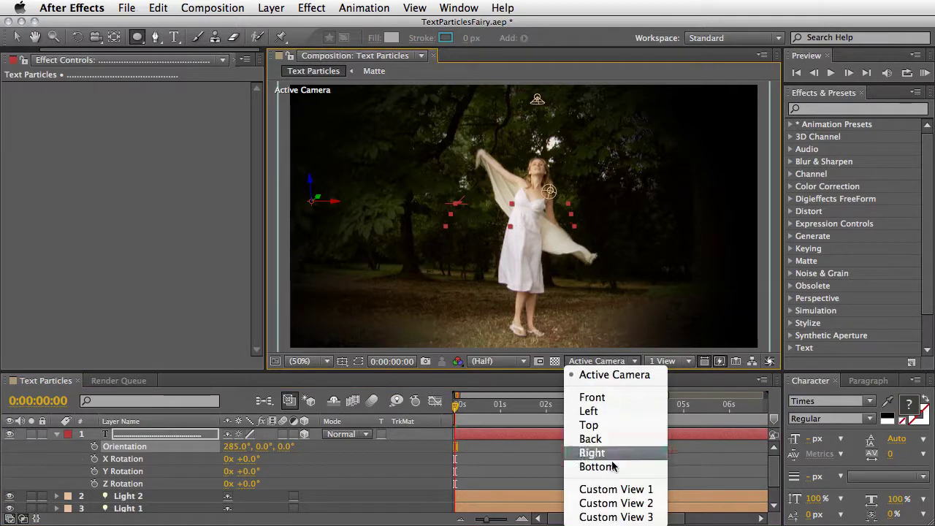
pyautogui.click(613, 489)
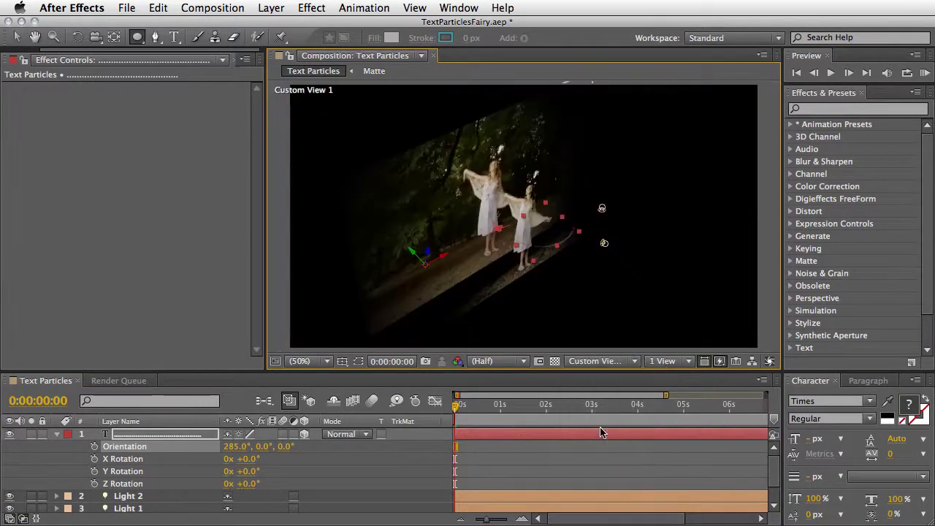
pyautogui.click(358, 361)
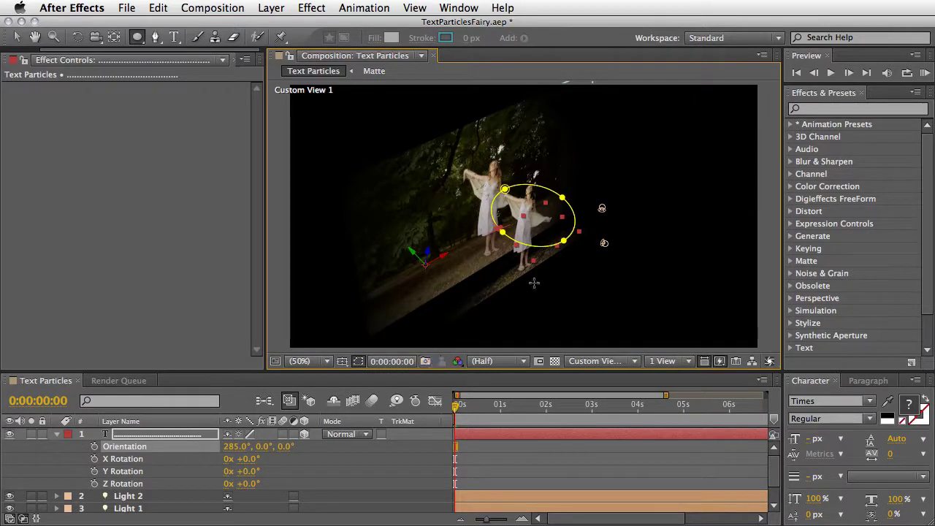
pyautogui.press('c')
pyautogui.moveTo(640, 234); pyautogui.dragTo(577, 295)
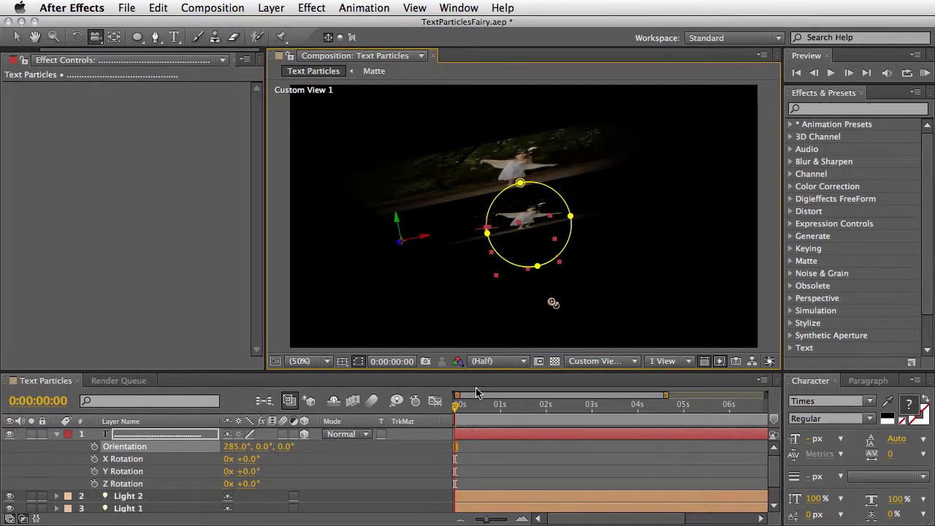
pyautogui.moveTo(506, 306)
pyautogui.mouseDown()
pyautogui.moveTo(572, 274)
pyautogui.moveTo(516, 305)
pyautogui.moveTo(521, 296)
pyautogui.moveTo(571, 297)
pyautogui.moveTo(520, 307)
pyautogui.mouseUp()
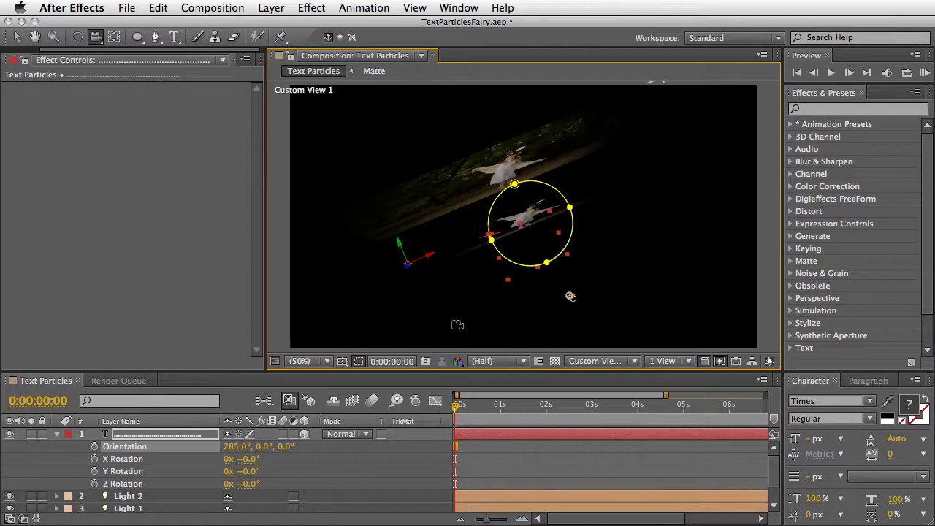
pyautogui.moveTo(459, 323); pyautogui.dragTo(480, 295)
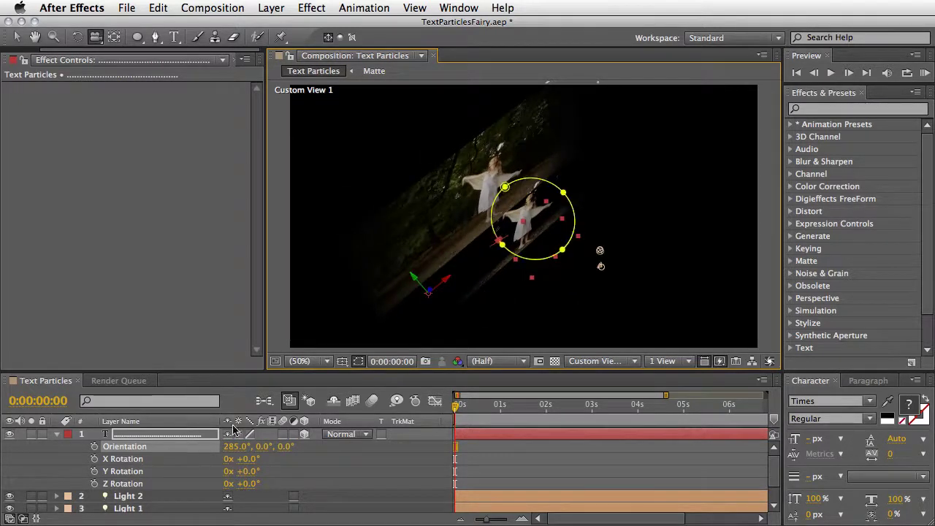
# - Move Light 2 up and to the left, then orbit so the footage faces forward
pyautogui.click(128, 497)
pyautogui.press('v')
pyautogui.moveTo(590, 244); pyautogui.dragTo(458, 159)
pyautogui.press('c')
pyautogui.moveTo(511, 283)
pyautogui.mouseDown()
pyautogui.moveTo(557, 265)
pyautogui.moveTo(510, 231)
pyautogui.moveTo(463, 276)
pyautogui.moveTo(499, 285)
pyautogui.mouseUp()
# - Return the viewer to Active Camera and raise the selected light
pyautogui.click(599, 360)
pyautogui.click(602, 375)
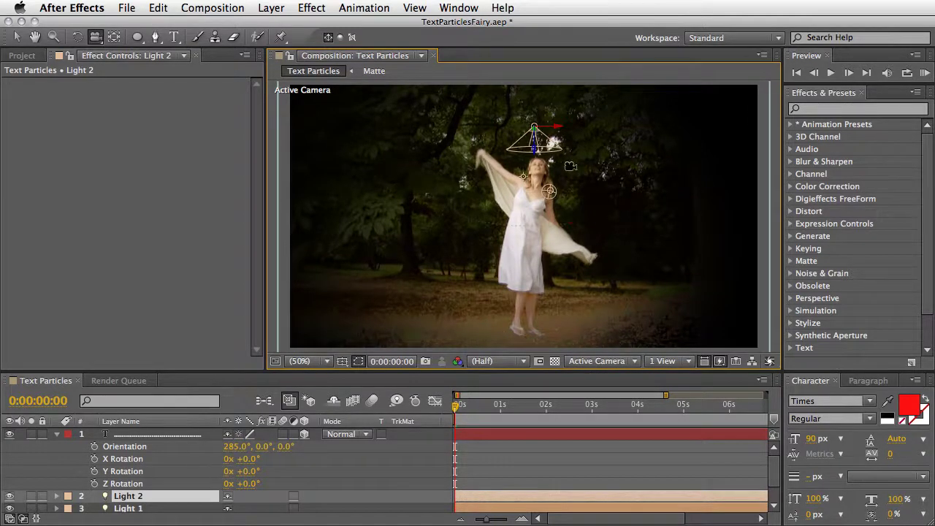
pyautogui.press('v')
pyautogui.moveTo(538, 150); pyautogui.dragTo(418, 241)
# - Keyframe the text layer's Position from about 1 second, shifting X to 30.0, and preview
pyautogui.click(134, 436)
pyautogui.press('p')
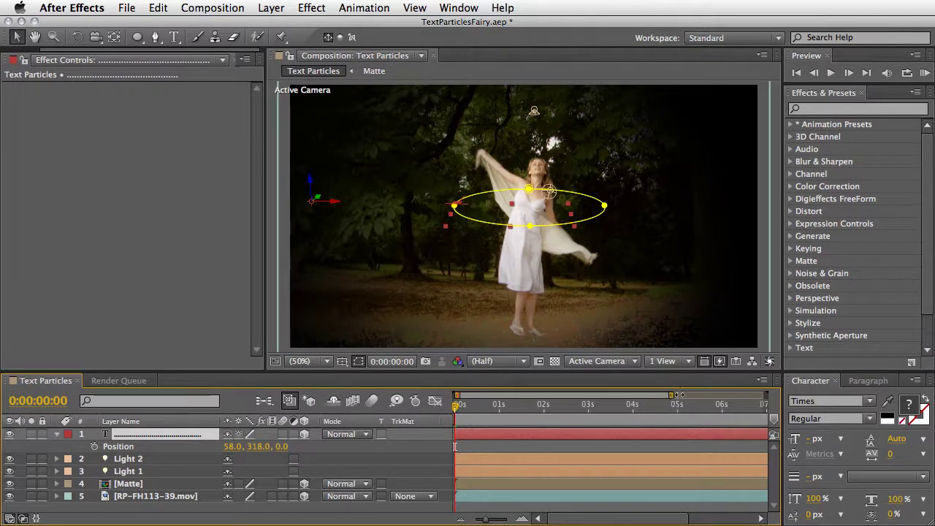
pyautogui.moveTo(665, 396); pyautogui.dragTo(765, 395)
pyautogui.moveTo(456, 409); pyautogui.dragTo(542, 415)
pyautogui.click(95, 447)
pyautogui.moveTo(232, 446); pyautogui.dragTo(152, 452)
pyautogui.moveTo(540, 410); pyautogui.dragTo(626, 415)
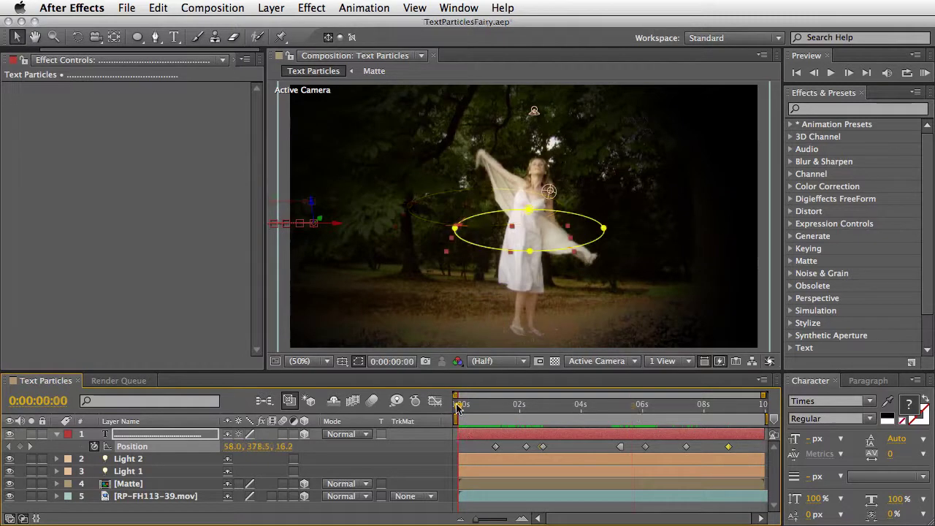
pyautogui.moveTo(459, 409)
pyautogui.mouseDown()
pyautogui.moveTo(732, 406)
pyautogui.moveTo(453, 413)
pyautogui.mouseUp()
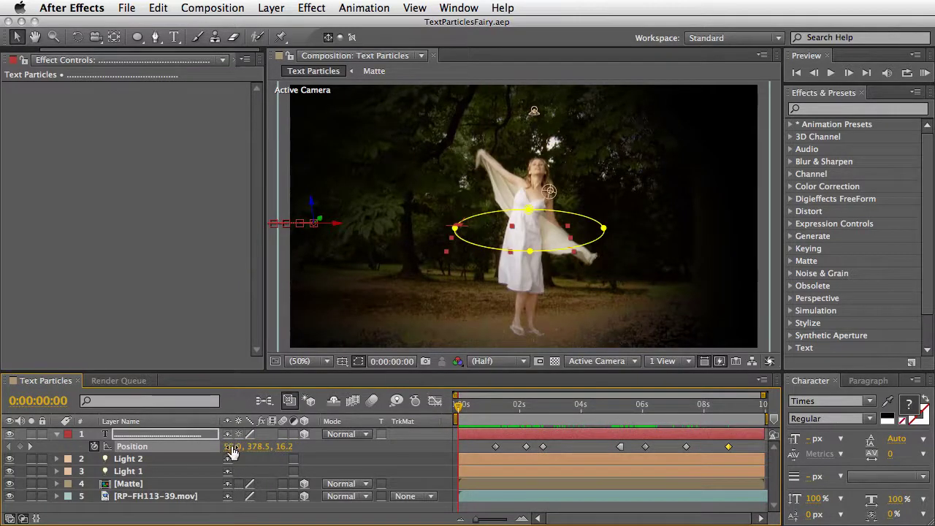
pyautogui.click(139, 437)
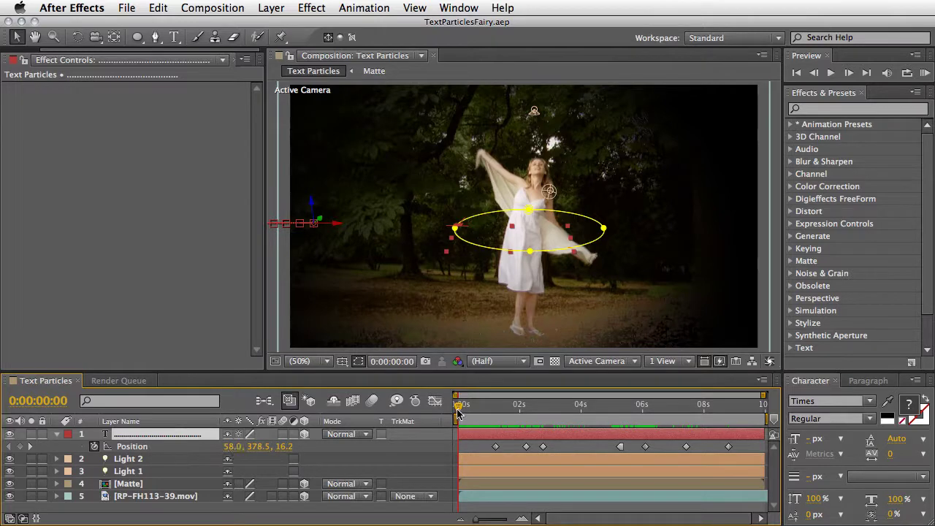
pyautogui.moveTo(460, 408)
pyautogui.mouseDown()
pyautogui.moveTo(720, 408)
pyautogui.moveTo(450, 418)
pyautogui.mouseUp()
# - Open the text layer's Path Options and scrub First Margin down to 122.0
pyautogui.click(57, 434)
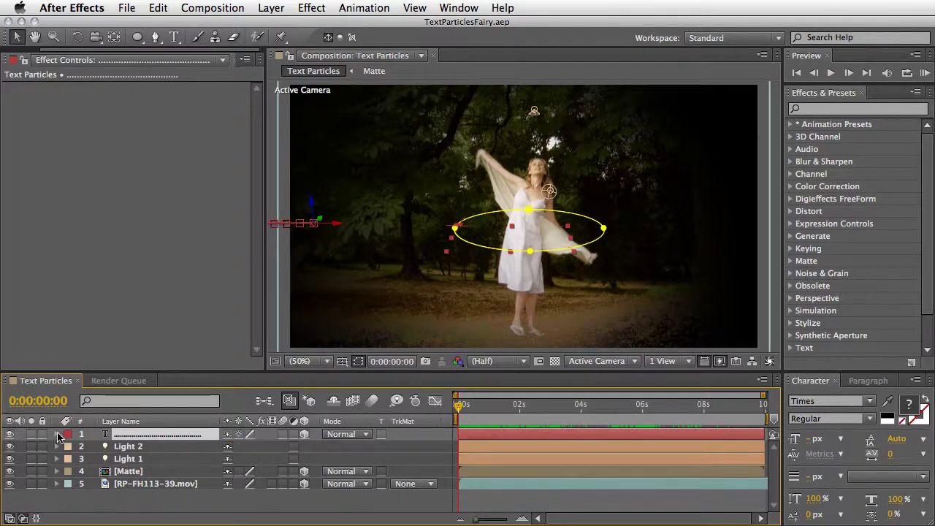
pyautogui.click(58, 435)
pyautogui.click(69, 472)
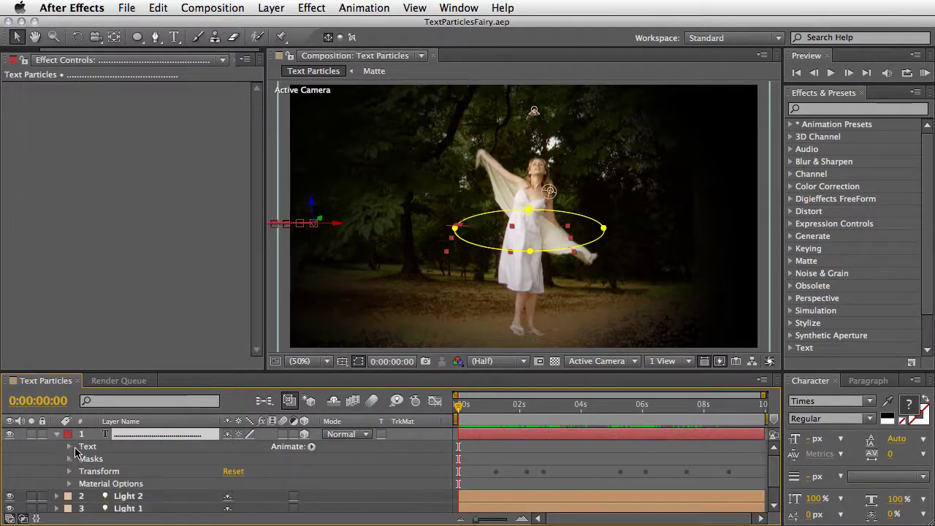
pyautogui.click(69, 447)
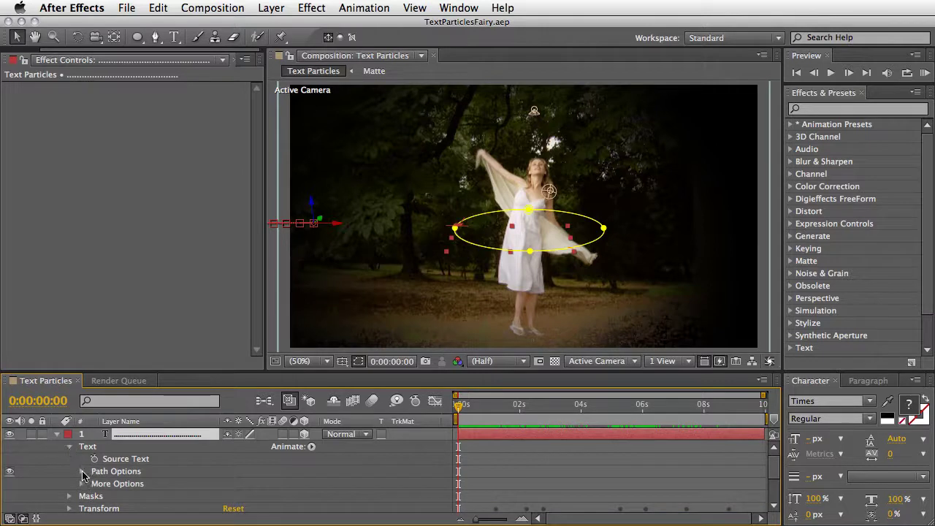
pyautogui.click(81, 472)
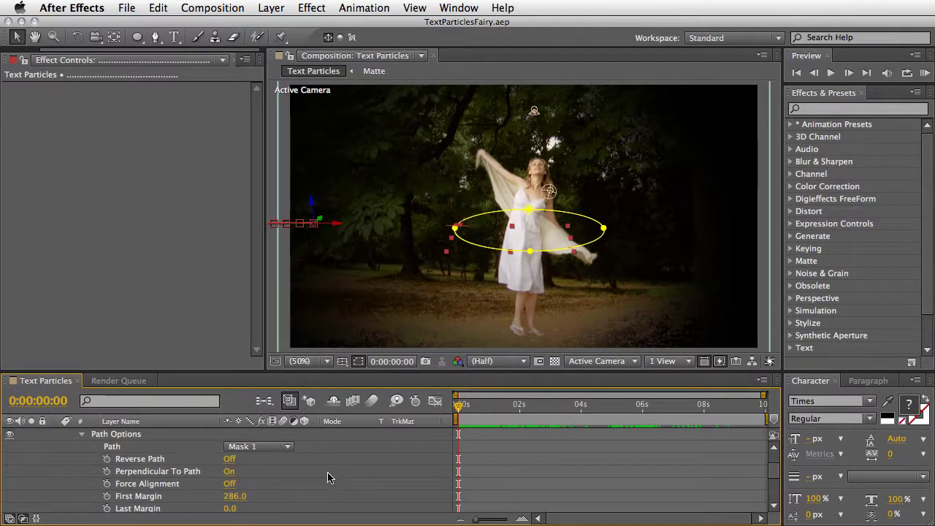
pyautogui.moveTo(235, 496)
pyautogui.mouseDown()
pyautogui.moveTo(305, 486)
pyautogui.moveTo(198, 494)
pyautogui.moveTo(254, 491)
pyautogui.moveTo(236, 498)
pyautogui.mouseUp()
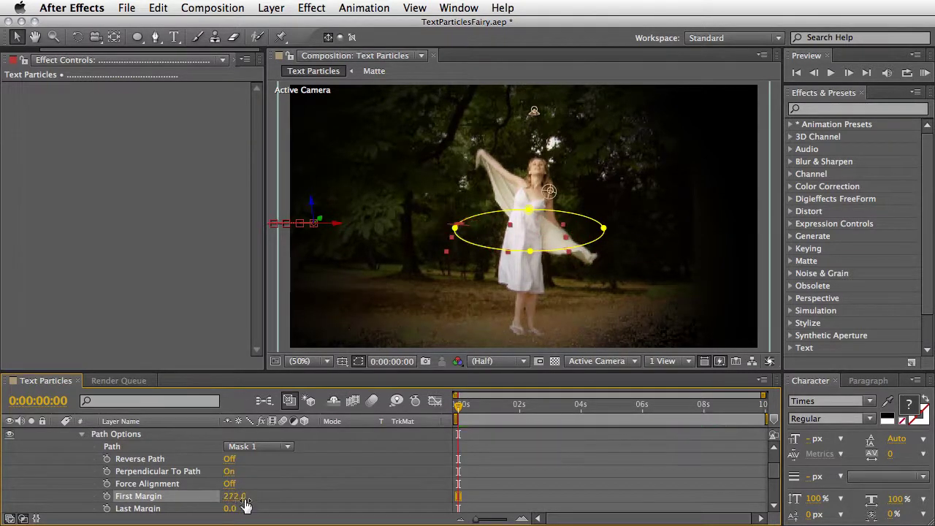
pyautogui.click(361, 352)
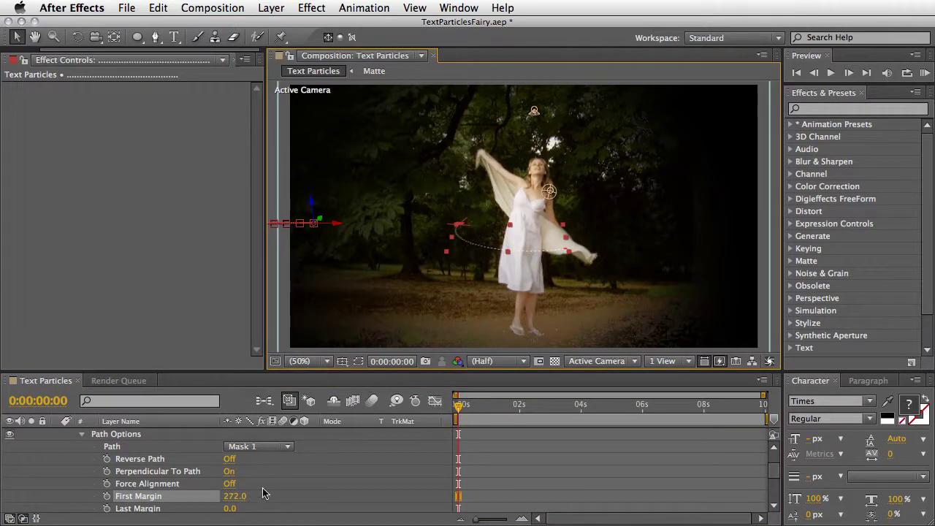
pyautogui.moveTo(236, 502); pyautogui.dragTo(115, 492)
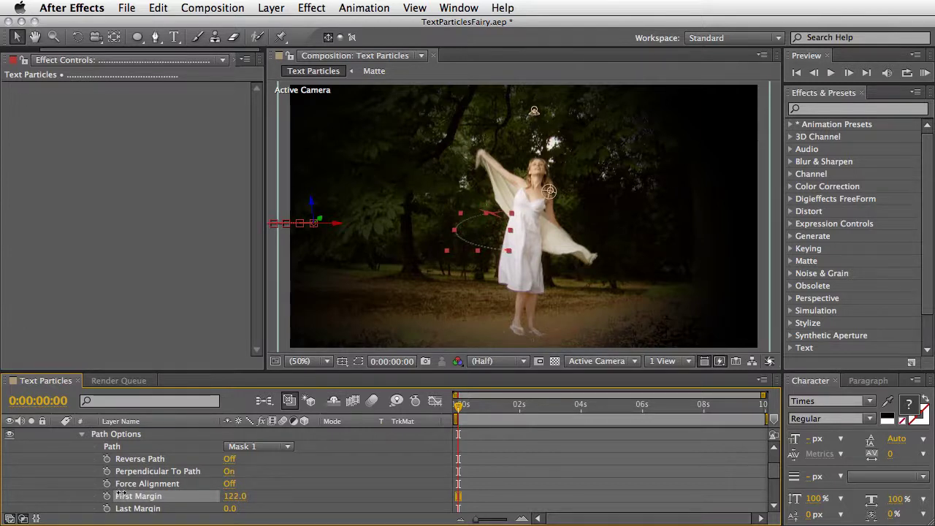
pyautogui.click(80, 501)
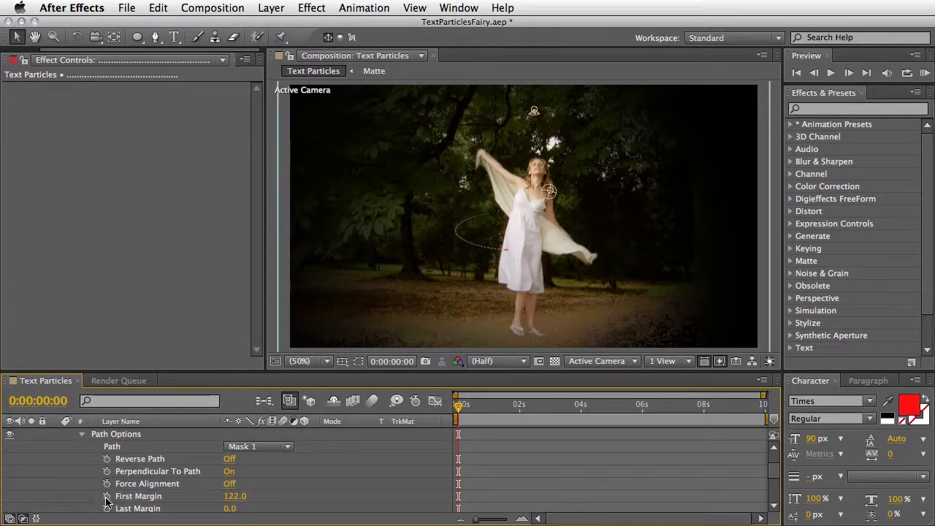
# - Keyframe First Margin at 122 at the start, 1366 near 4 s, and 2691 at 8:22
pyautogui.click(106, 496)
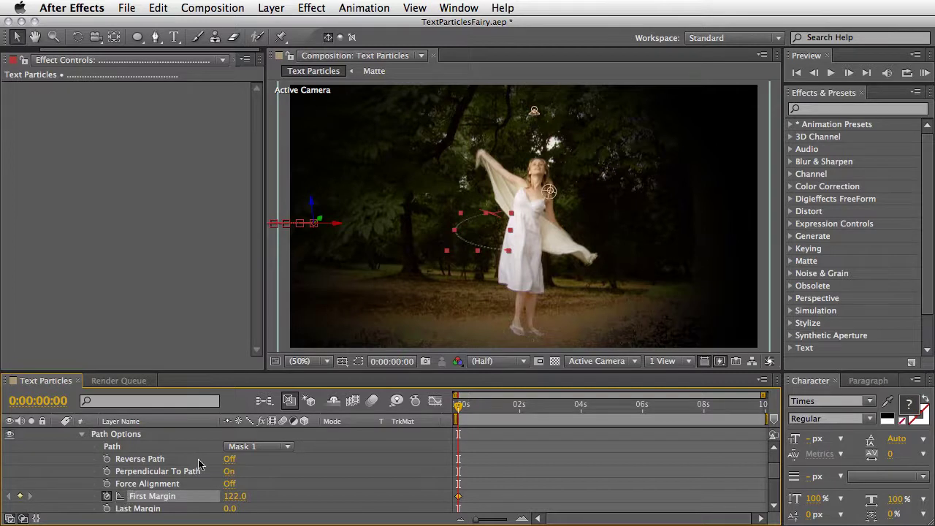
pyautogui.moveTo(459, 408); pyautogui.dragTo(579, 409)
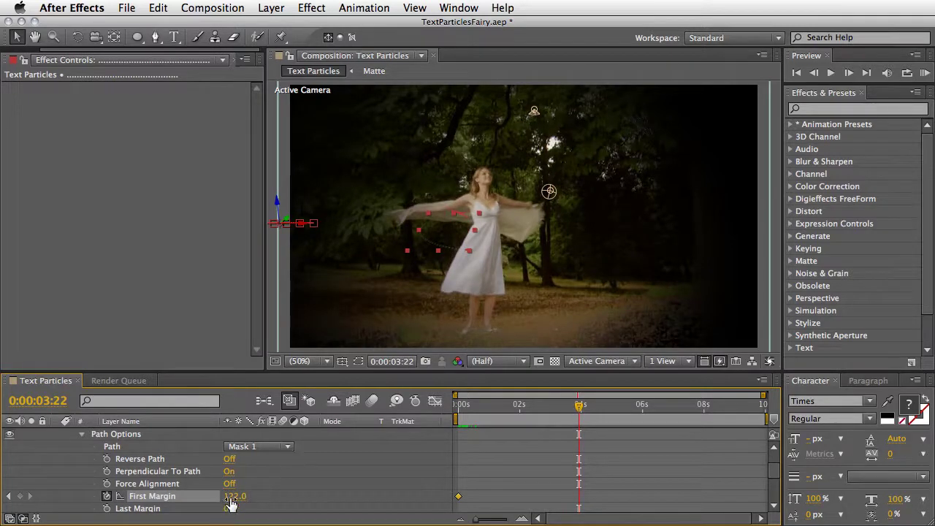
pyautogui.moveTo(235, 496); pyautogui.dragTo(865, 477)
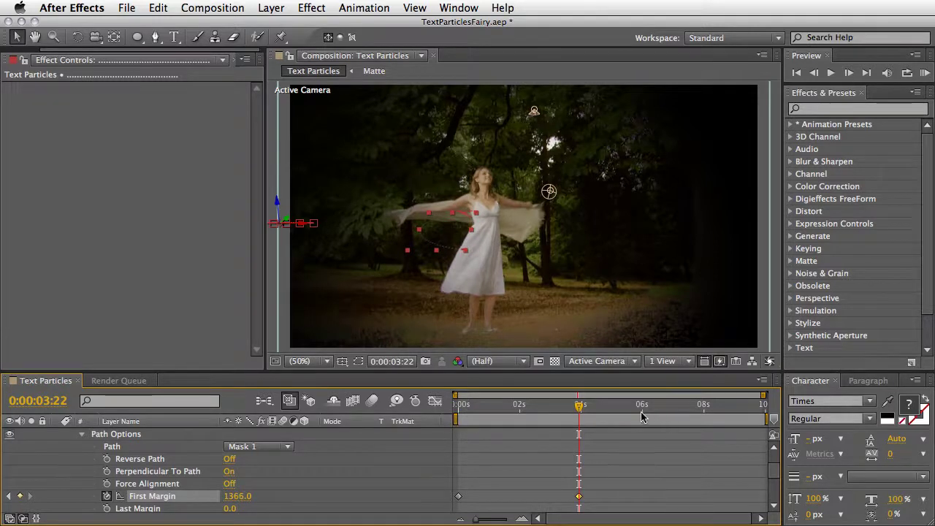
pyautogui.moveTo(583, 407); pyautogui.dragTo(735, 411)
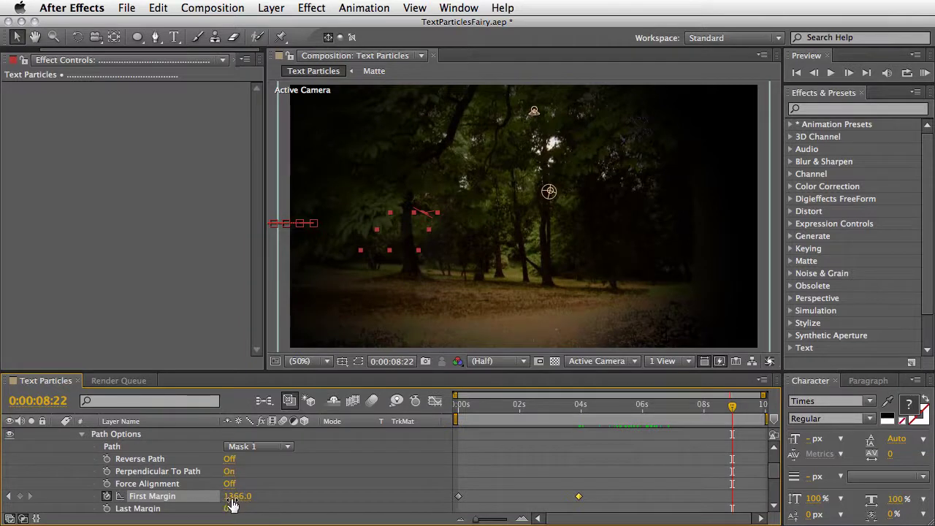
pyautogui.moveTo(231, 497); pyautogui.dragTo(583, 486)
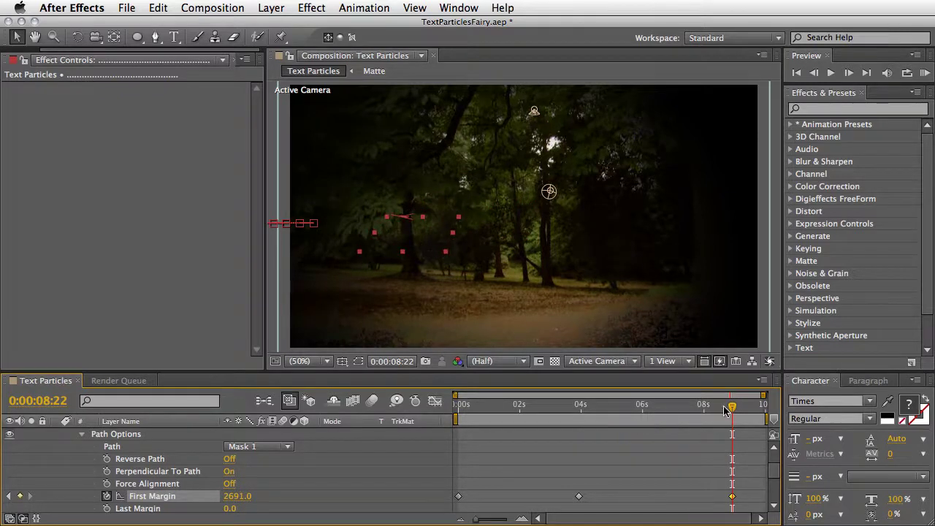
pyautogui.moveTo(458, 406); pyautogui.dragTo(580, 428)
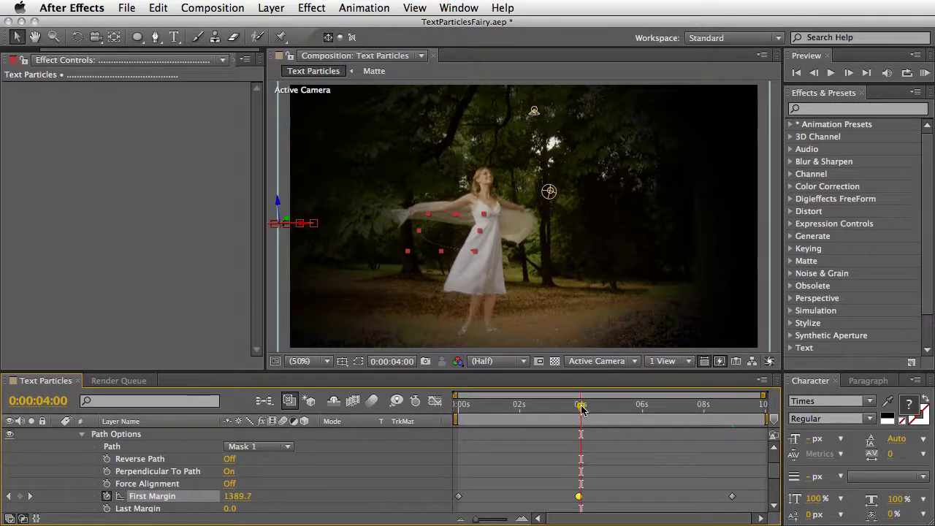
pyautogui.moveTo(581, 409); pyautogui.dragTo(417, 411)
# - Collapse the text layer's properties and save the project TextParticlesFairy.aep
pyautogui.click(83, 435)
pyautogui.scroll(3, 99, 450)
pyautogui.click(57, 434)
pyautogui.press('super+s')
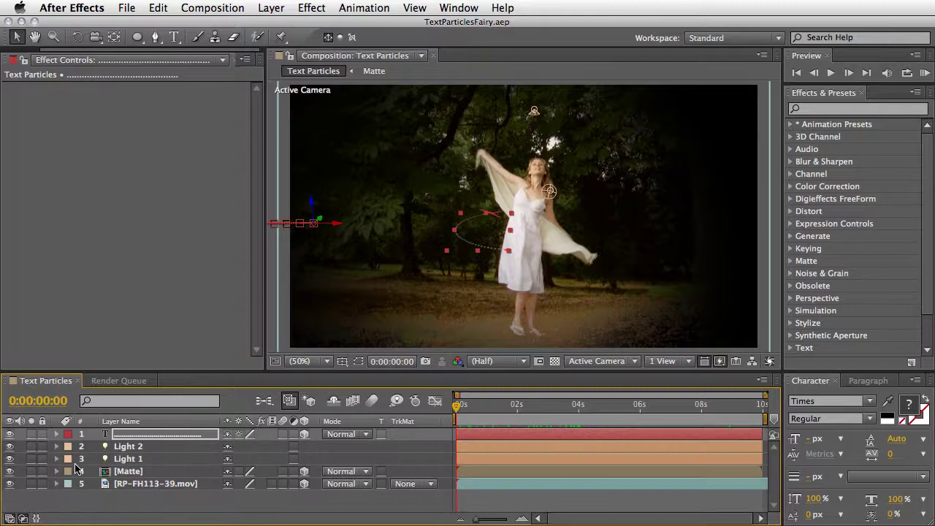
# - Enter editing on the dotted path text and select the dots along the circle
pyautogui.click(110, 436)
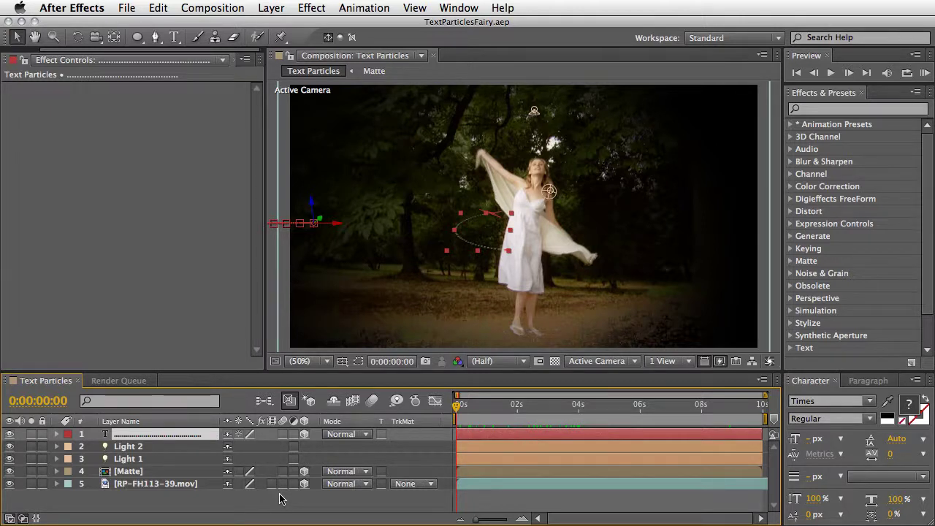
pyautogui.doubleClick(105, 436)
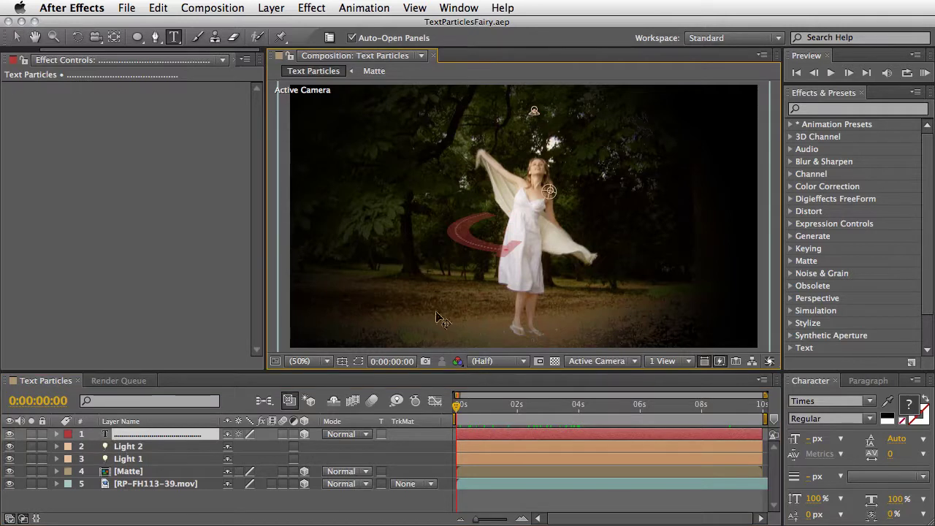
pyautogui.click(509, 249)
pyautogui.moveTo(509, 250); pyautogui.dragTo(506, 248)
pyautogui.press('BackSpace')
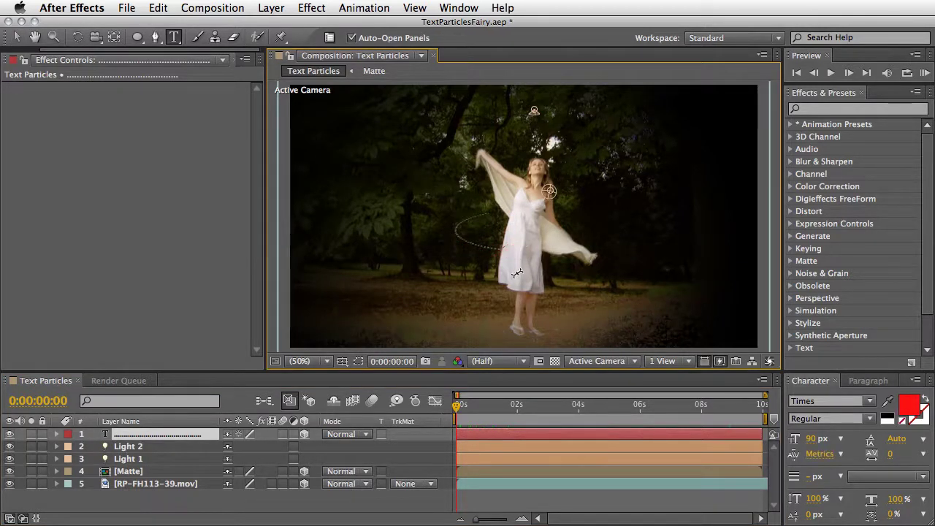
pyautogui.press('cmd+v')
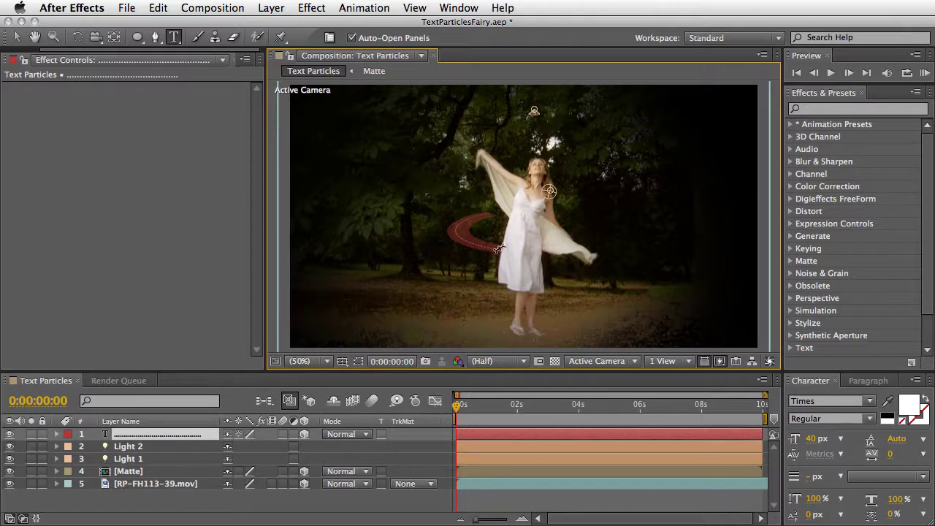
pyautogui.moveTo(504, 249)
pyautogui.mouseDown()
pyautogui.moveTo(520, 259)
pyautogui.moveTo(520, 276)
pyautogui.mouseUp()
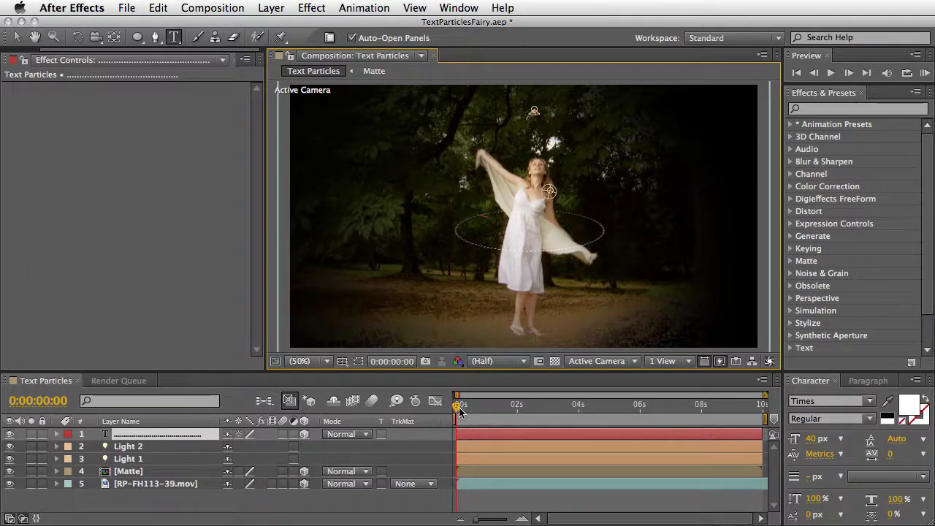
pyautogui.moveTo(458, 410)
pyautogui.mouseDown()
pyautogui.moveTo(507, 409)
pyautogui.moveTo(457, 409)
pyautogui.mouseUp()
pyautogui.click(134, 435)
pyautogui.click(330, 398)
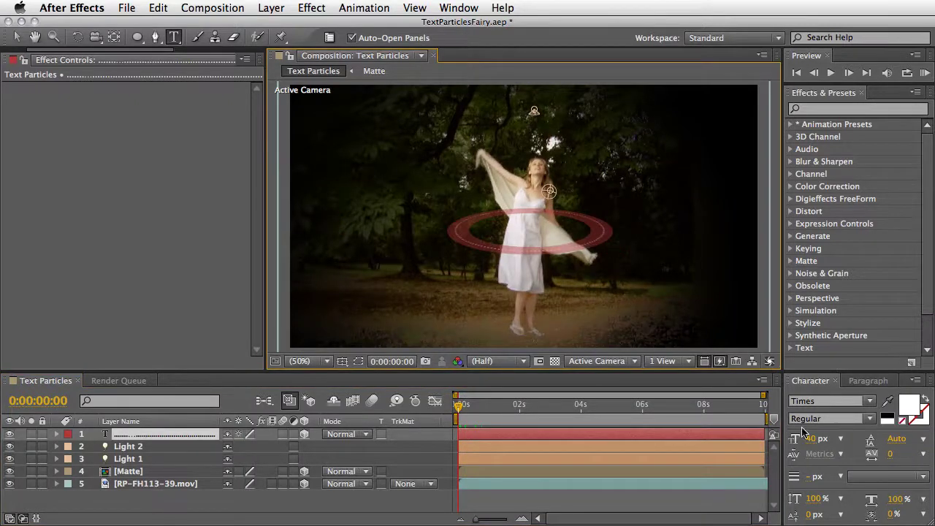
pyautogui.moveTo(813, 447); pyautogui.dragTo(798, 447)
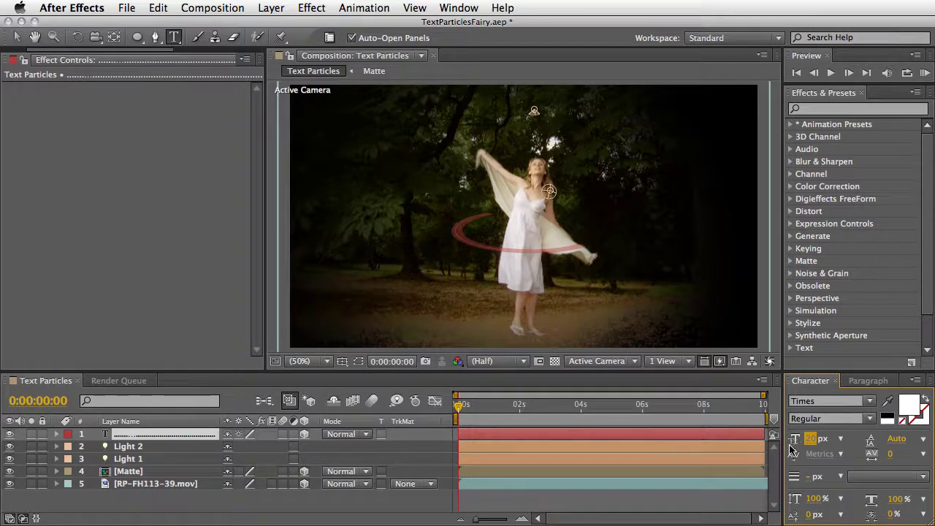
pyautogui.click(577, 246)
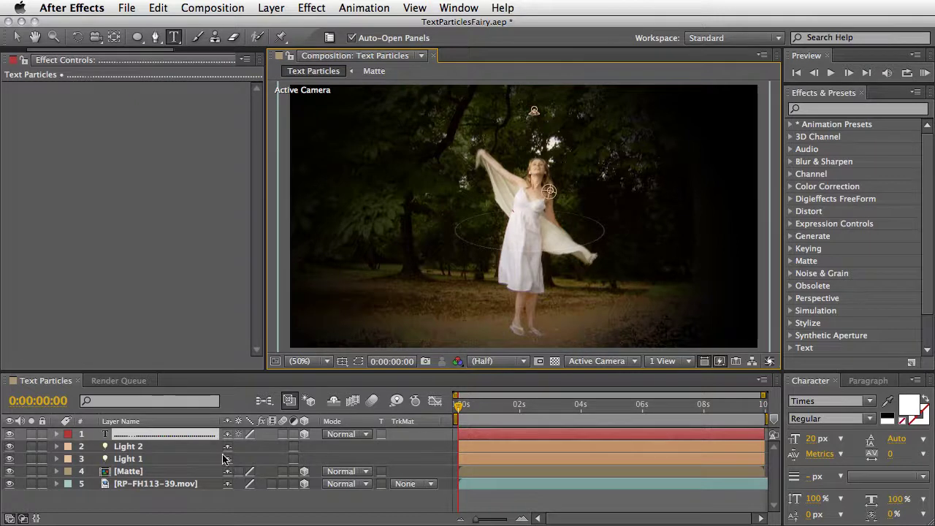
pyautogui.click(110, 445)
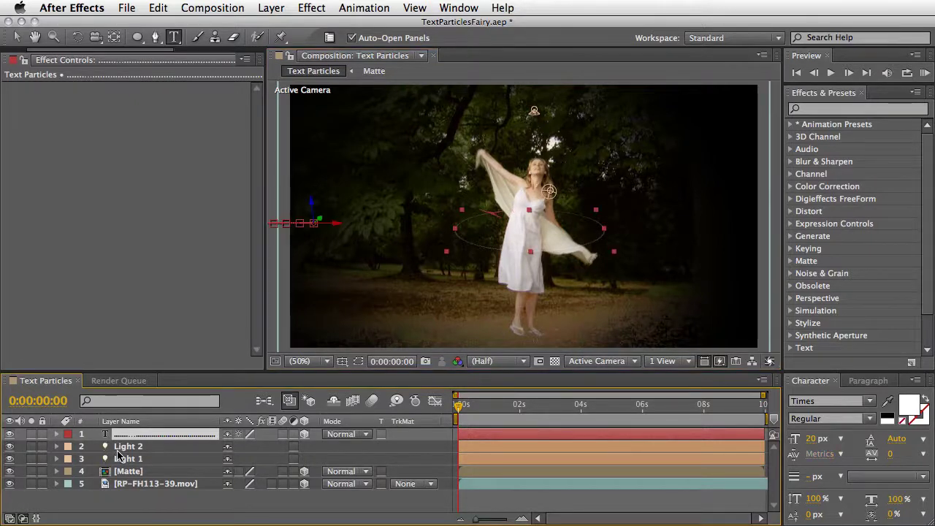
pyautogui.click(407, 504)
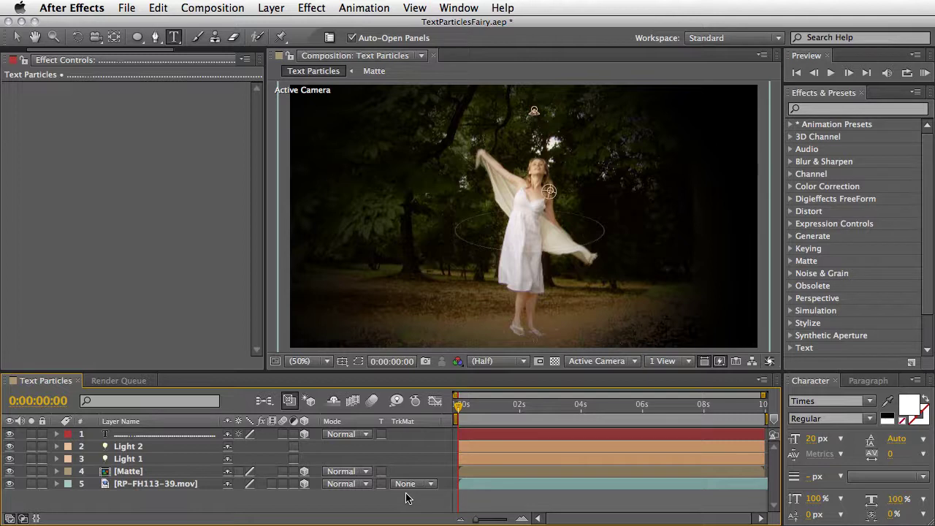
# - Select the text layer and pick a saturated cyan in its fill colour picker
pyautogui.click(104, 437)
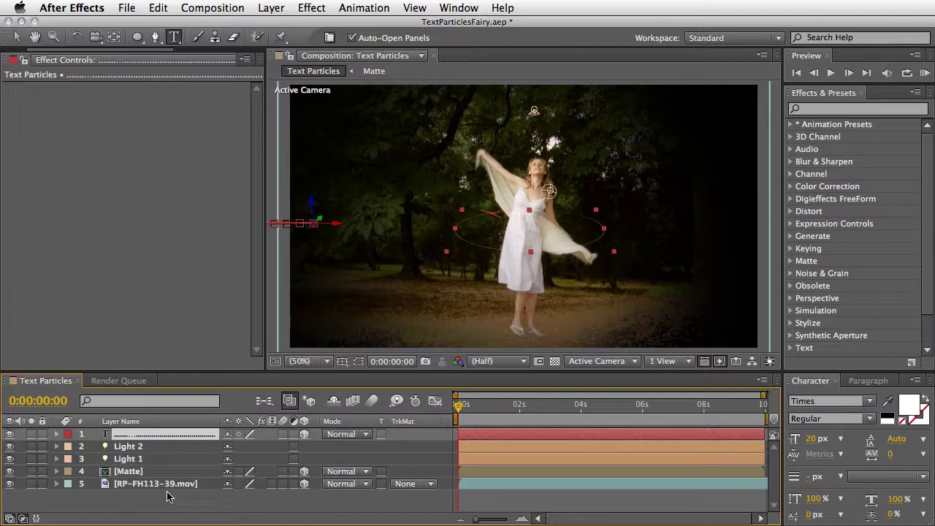
pyautogui.click(909, 406)
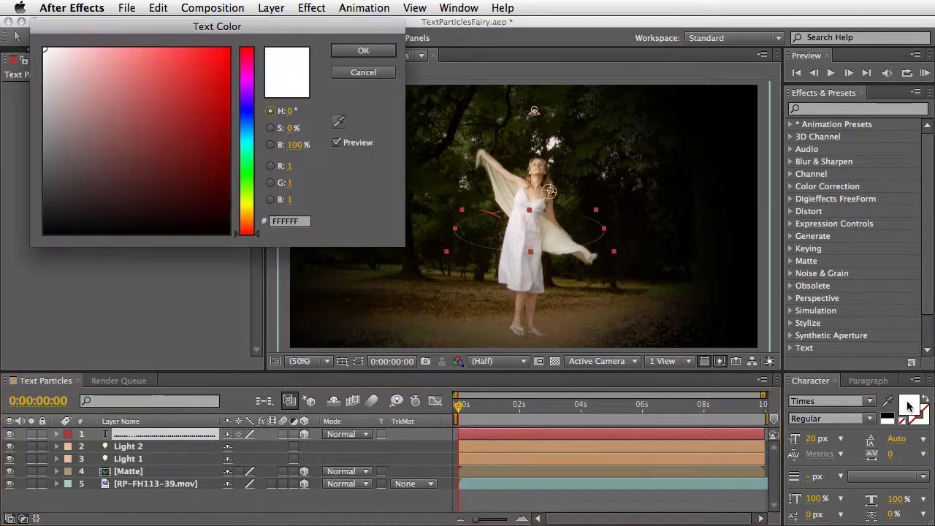
pyautogui.moveTo(297, 32); pyautogui.dragTo(316, 85)
pyautogui.moveTo(265, 202); pyautogui.dragTo(258, 187)
pyautogui.moveTo(209, 148); pyautogui.dragTo(226, 120)
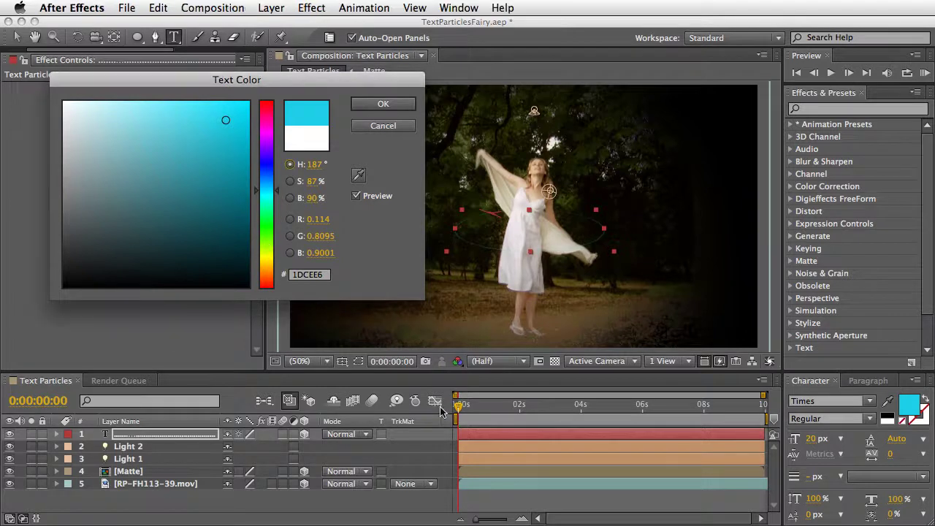
# - Add 1 to each RGB value for R 1.114, G 1.8095, B 1.9001 and confirm
pyautogui.click(312, 219)
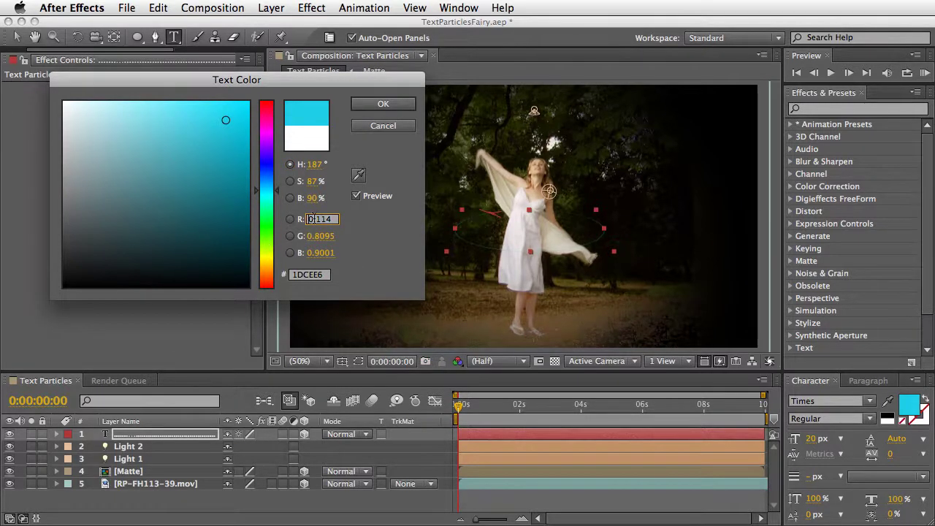
pyautogui.write('1')
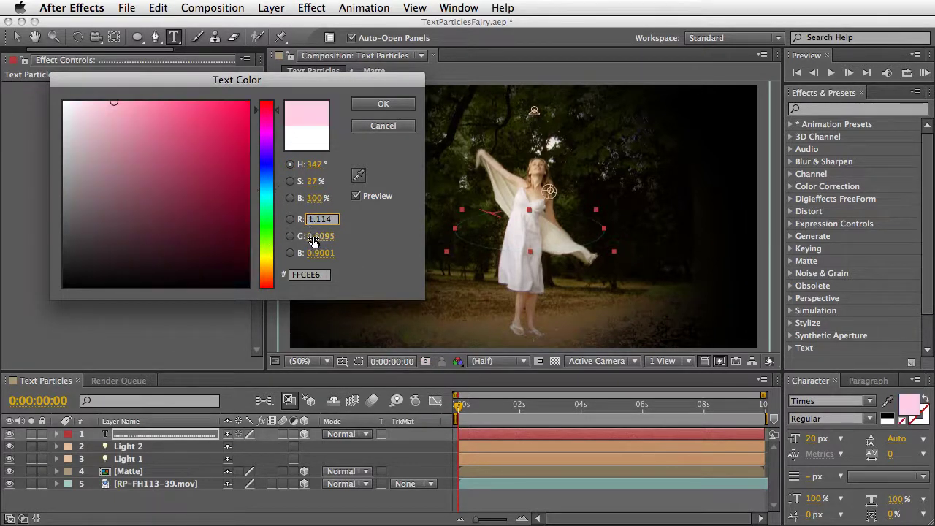
pyautogui.click(316, 236)
pyautogui.click(311, 236)
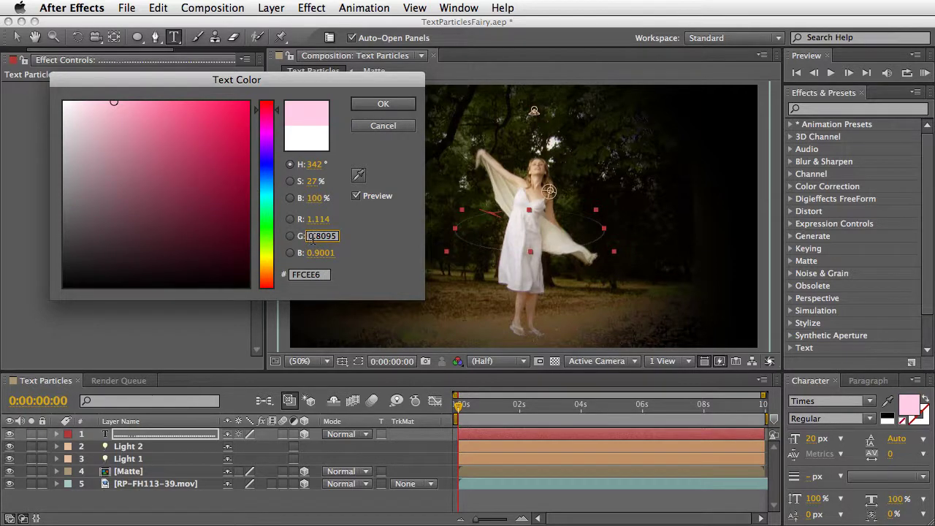
pyautogui.write('1')
pyautogui.click(310, 253)
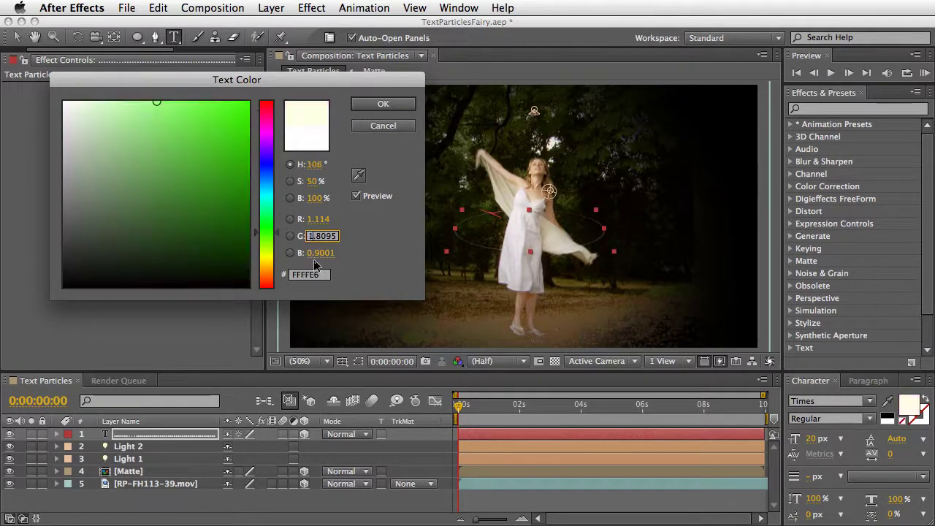
pyautogui.click(309, 255)
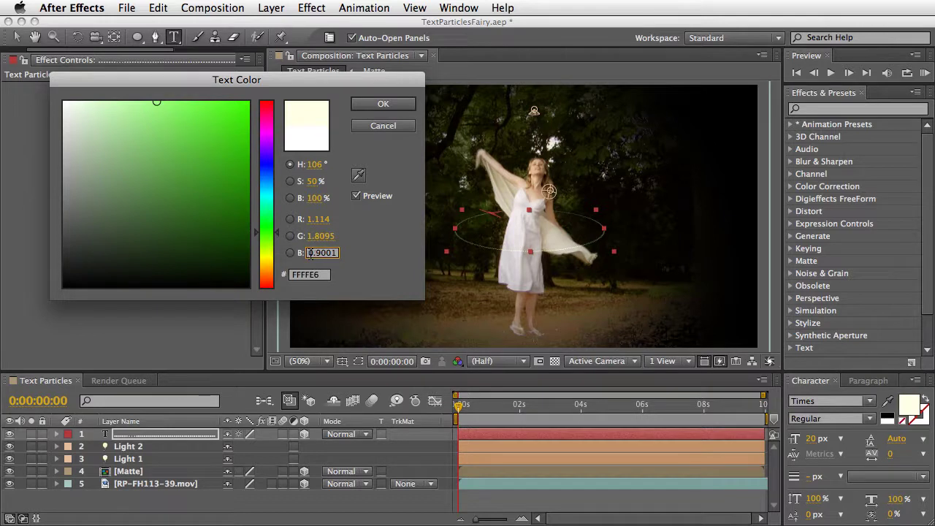
pyautogui.write('1')
pyautogui.press('Return')
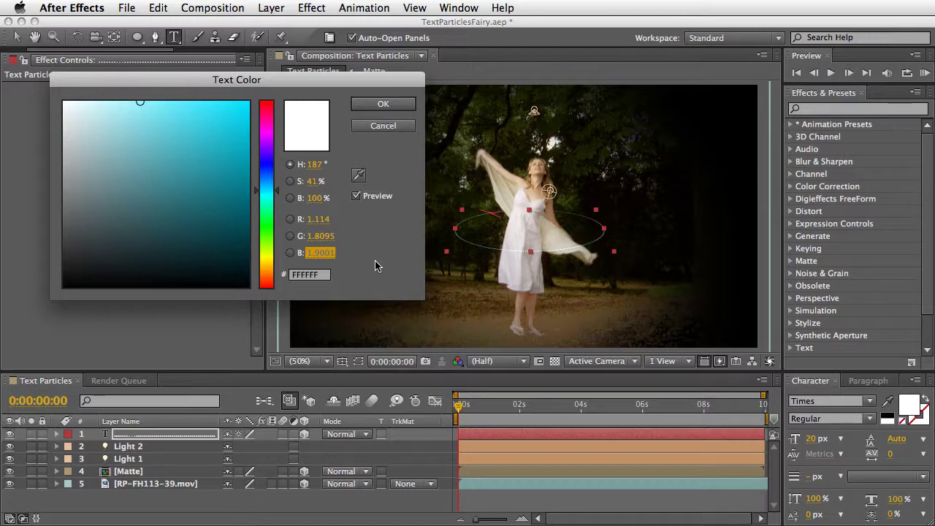
pyautogui.click(384, 104)
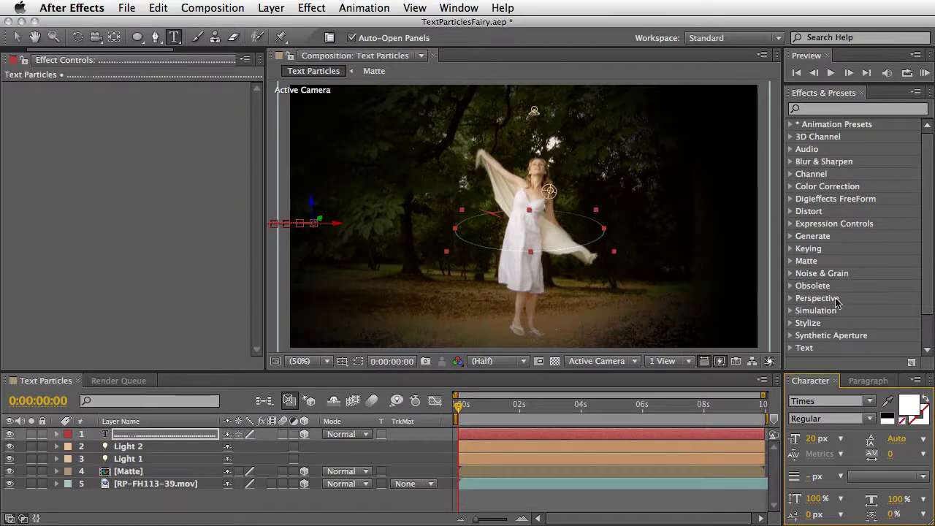
# - Apply Stylize > Glow to the text layer and scrub forward to preview the cyan glow
pyautogui.click(791, 323)
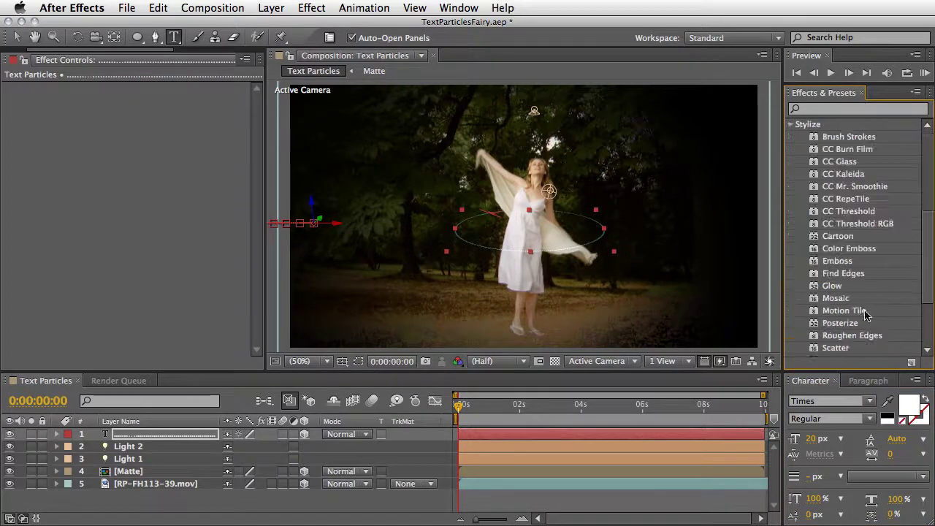
pyautogui.doubleClick(833, 287)
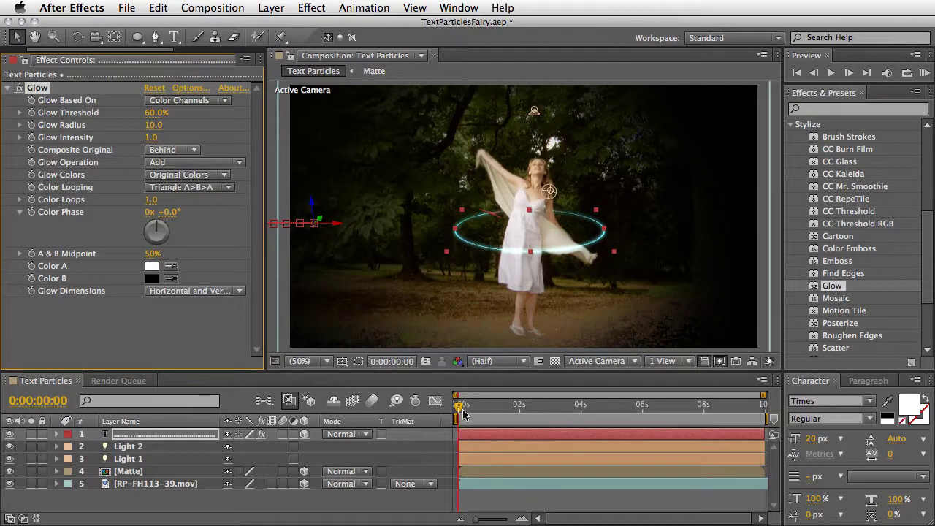
pyautogui.moveTo(462, 414); pyautogui.dragTo(484, 407)
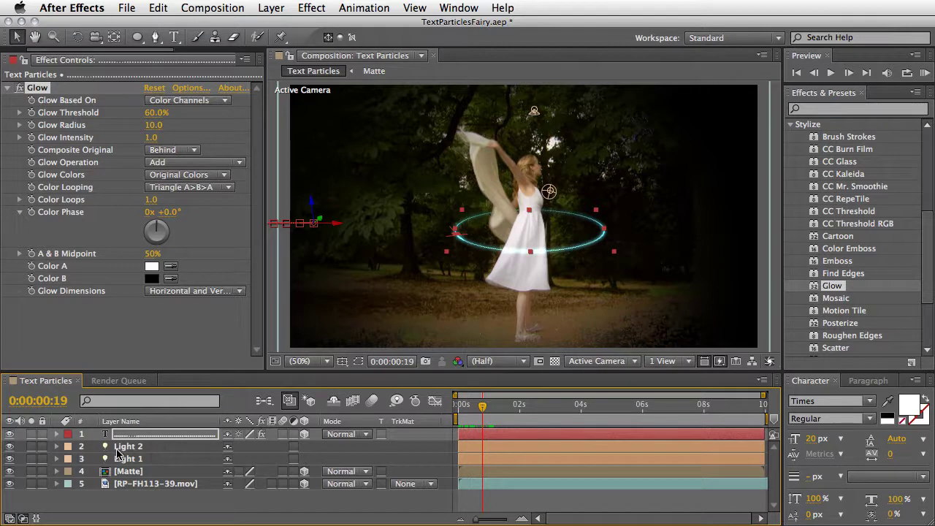
# - Expand layer 1's properties, then open and close the Animate menu
pyautogui.click(57, 434)
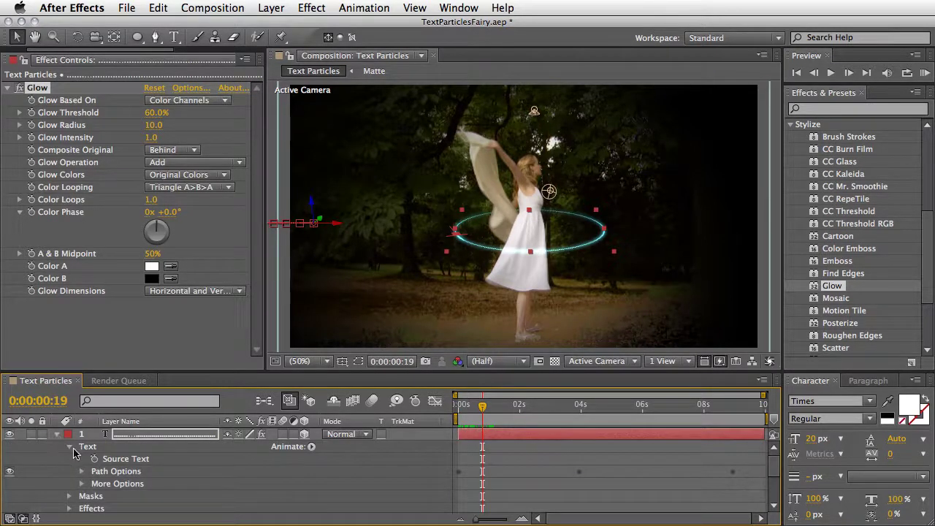
pyautogui.click(312, 446)
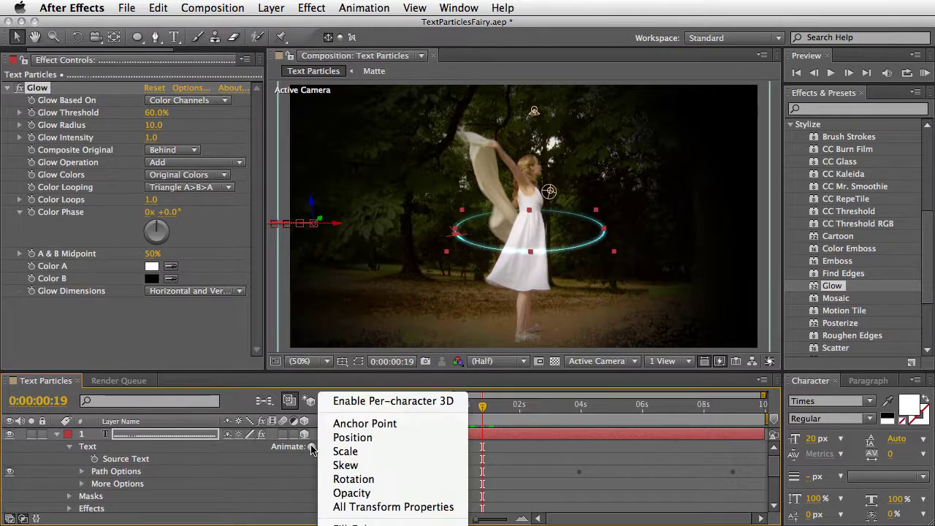
pyautogui.click(459, 403)
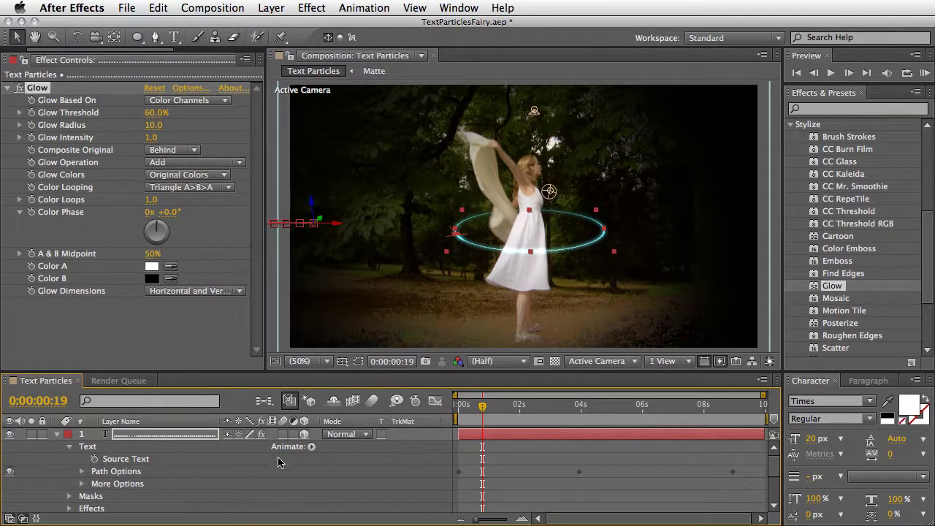
# - Add Animator 1 with Position and Opacity properties to the text layer
pyautogui.click(111, 437)
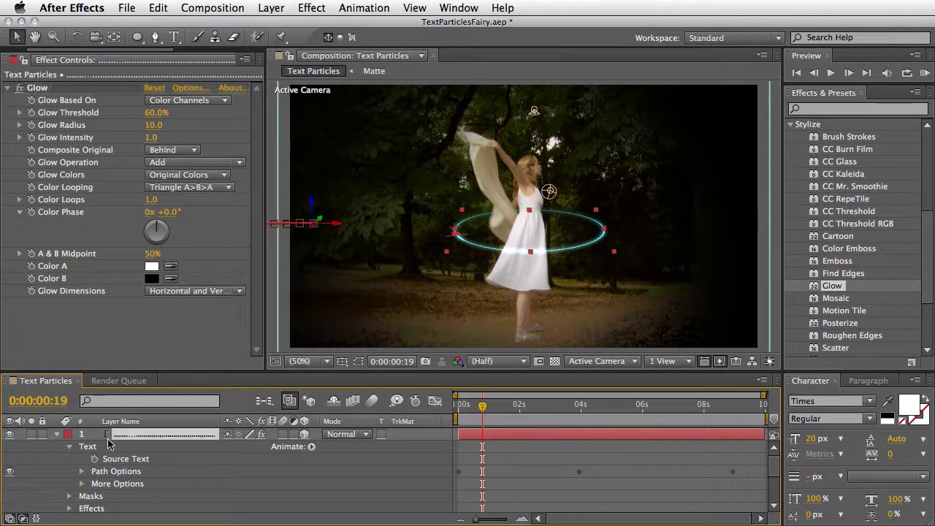
pyautogui.click(311, 447)
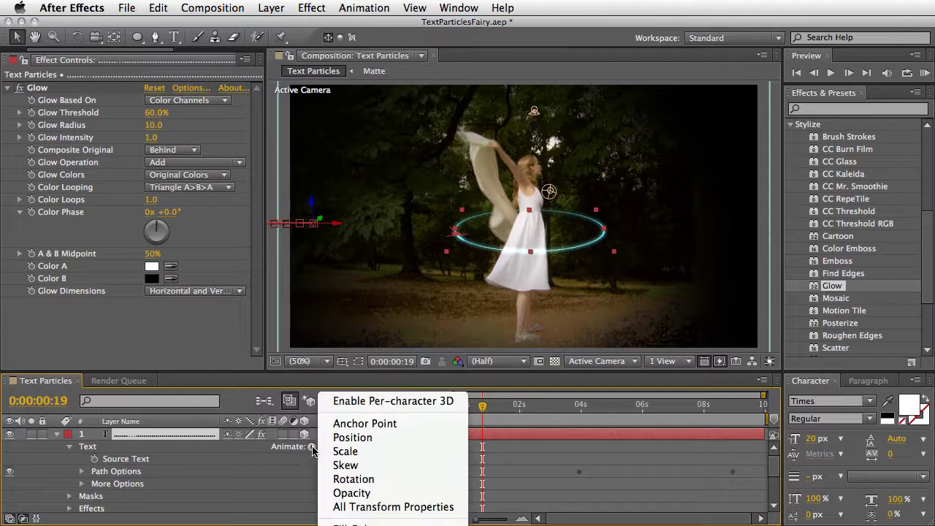
pyautogui.click(369, 438)
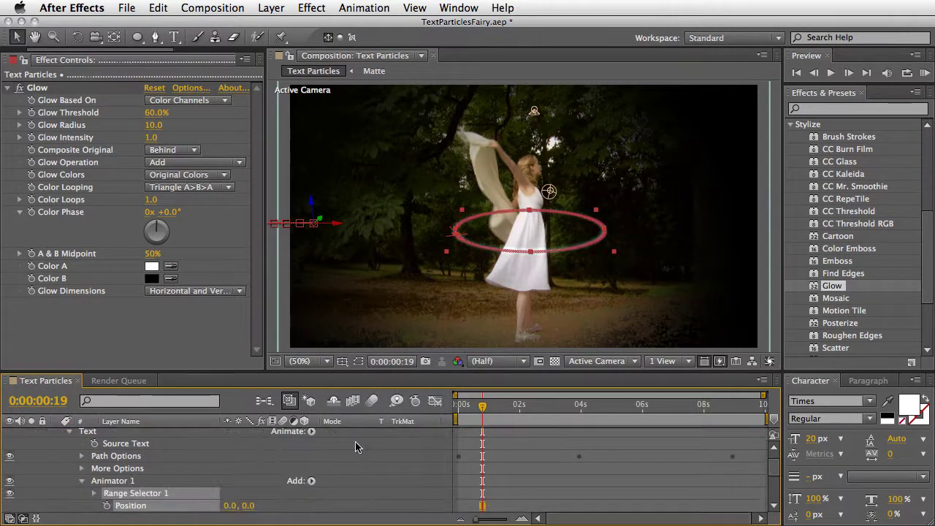
pyautogui.scroll(-4, 778, 474)
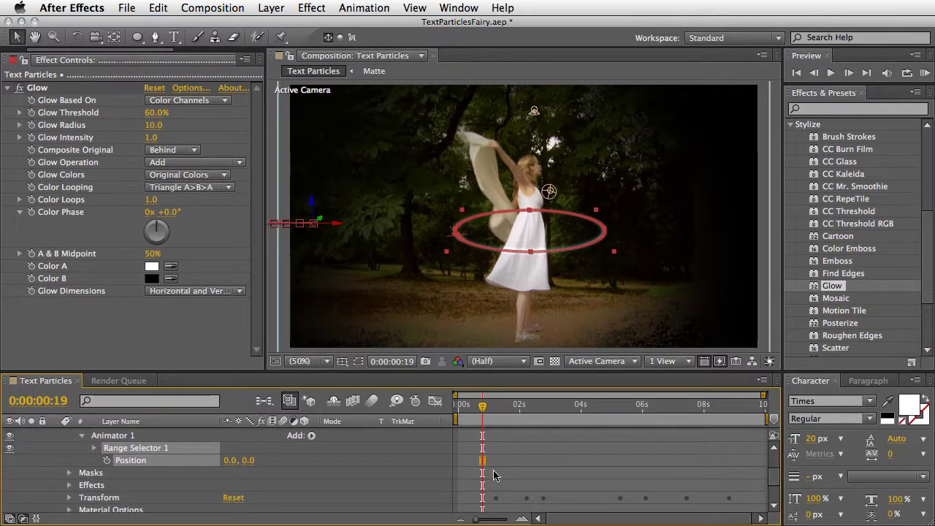
pyautogui.click(311, 436)
pyautogui.moveTo(323, 443)
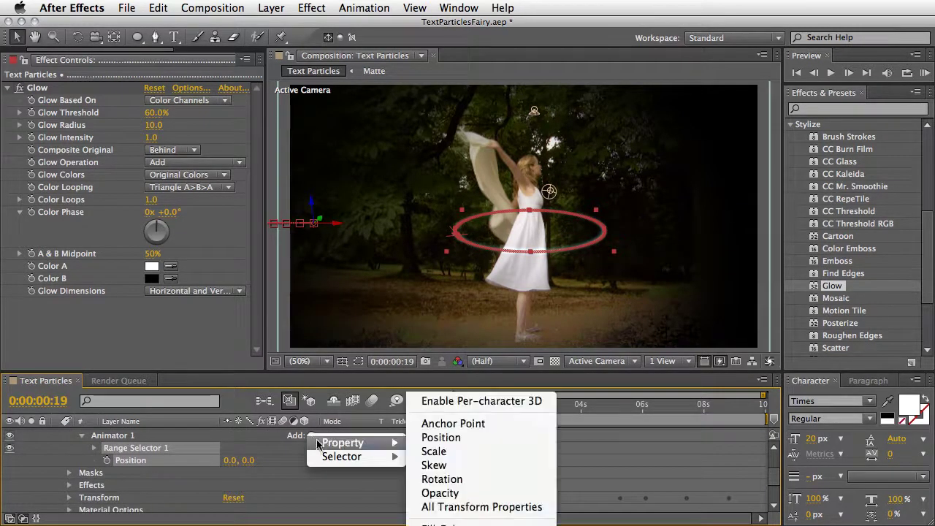
pyautogui.click(441, 494)
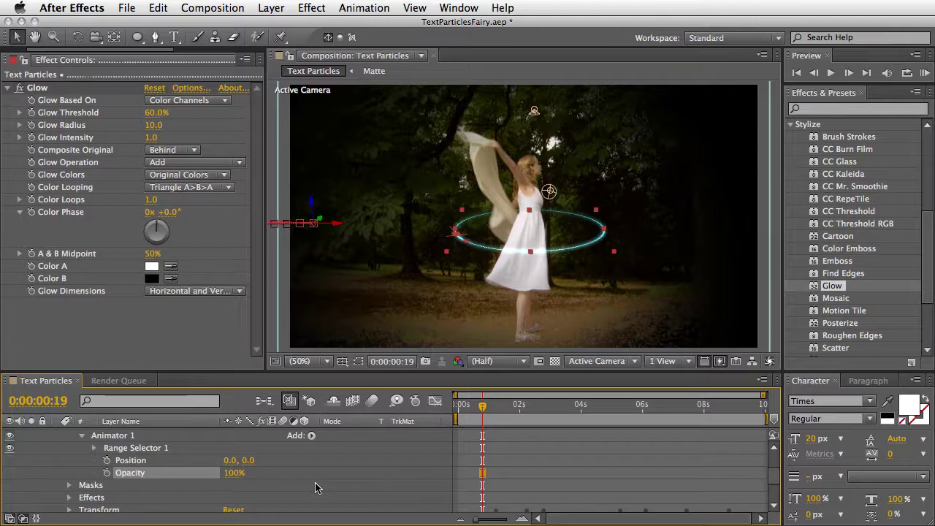
# - Add a Wiggly selector to Animator 1
pyautogui.click(311, 436)
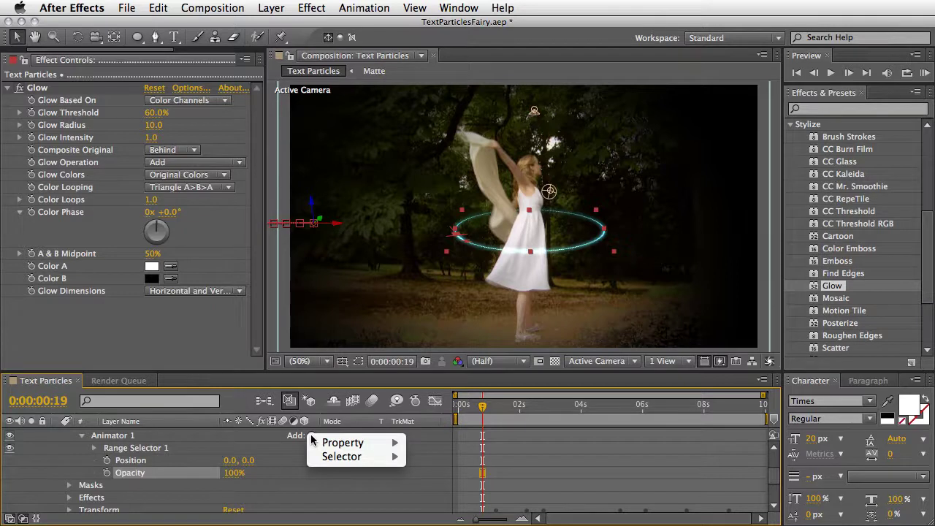
pyautogui.moveTo(314, 459)
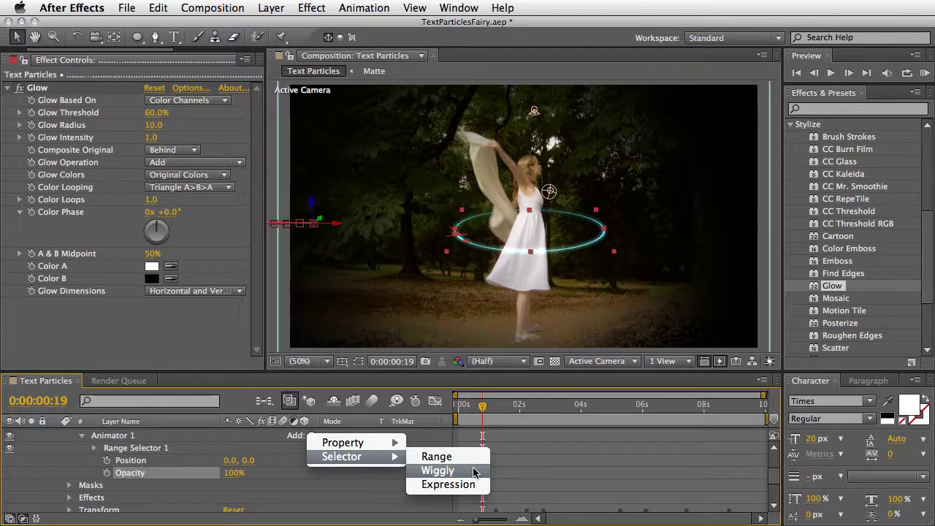
pyautogui.click(473, 471)
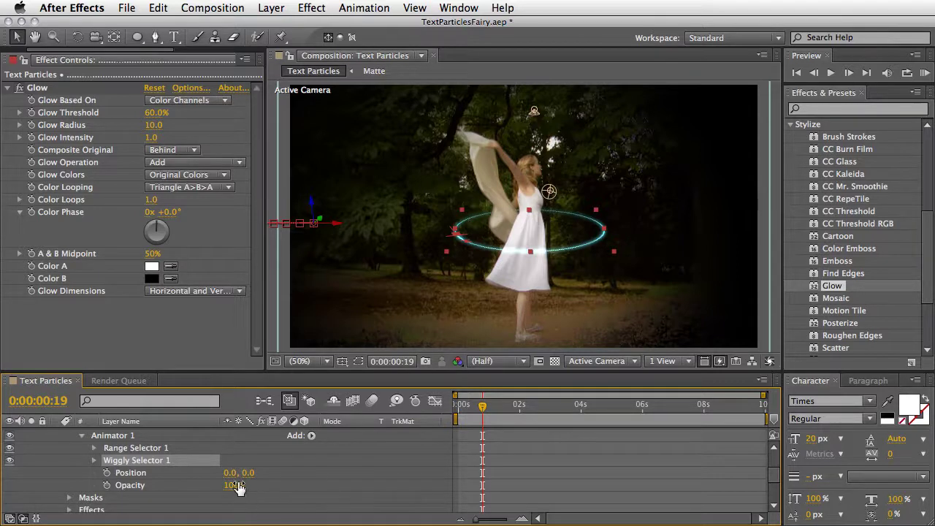
# - Set Animator 1's Position offset to 20, 25 and its Opacity to 50%
pyautogui.moveTo(231, 474); pyautogui.dragTo(242, 474)
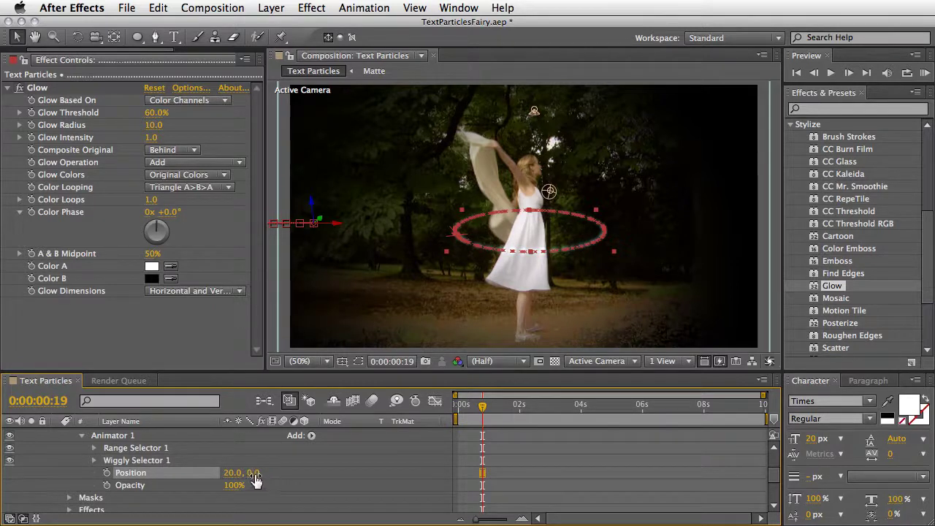
pyautogui.moveTo(252, 473); pyautogui.dragTo(273, 473)
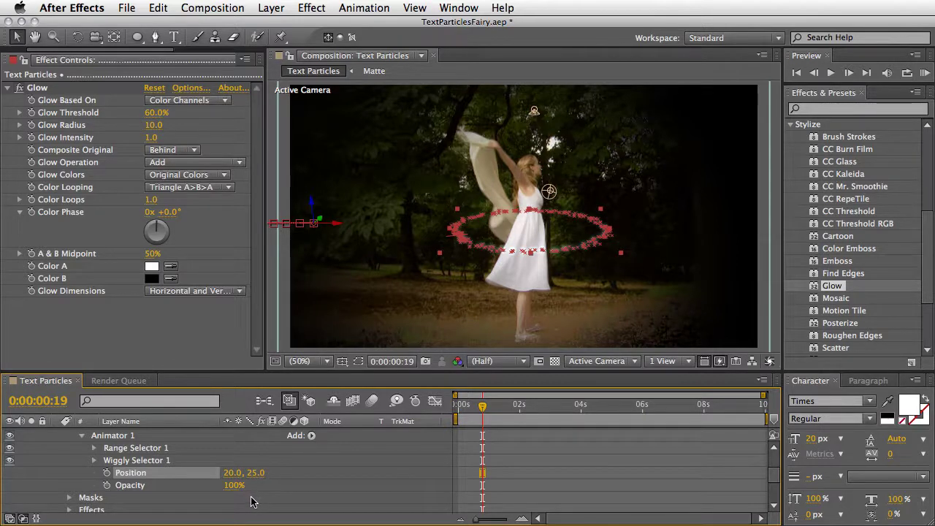
pyautogui.press('super+shift+h')
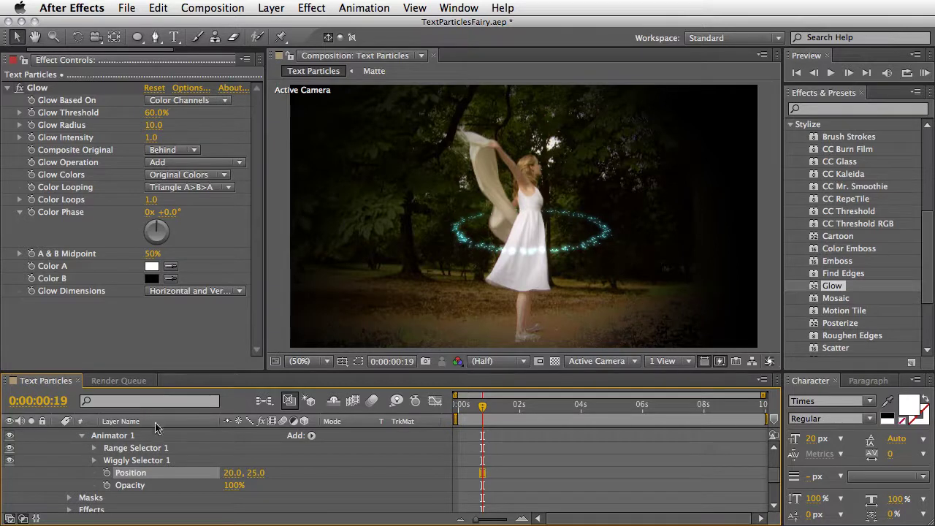
pyautogui.click(233, 486)
pyautogui.write('50')
pyautogui.press('Return')
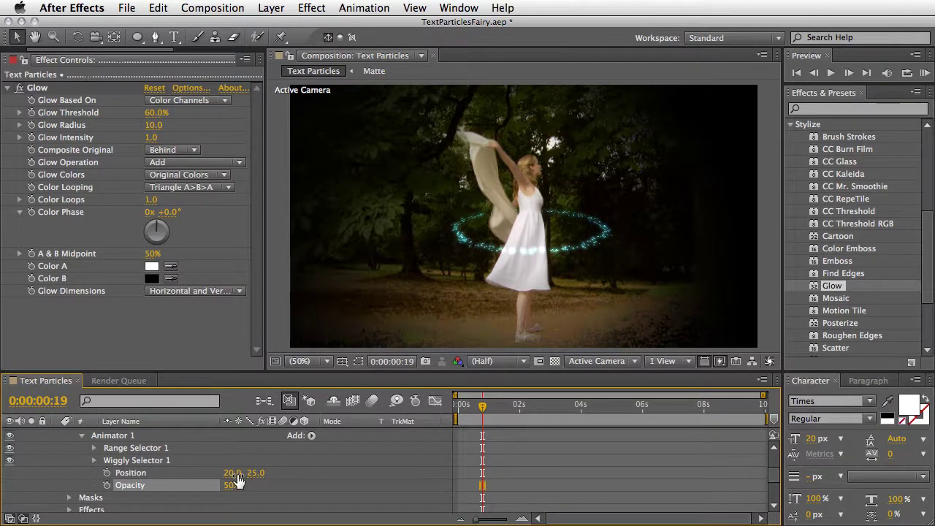
# - Scrub the timeline and play a preview of the wiggling dots
pyautogui.click(478, 406)
pyautogui.moveTo(478, 409); pyautogui.dragTo(447, 414)
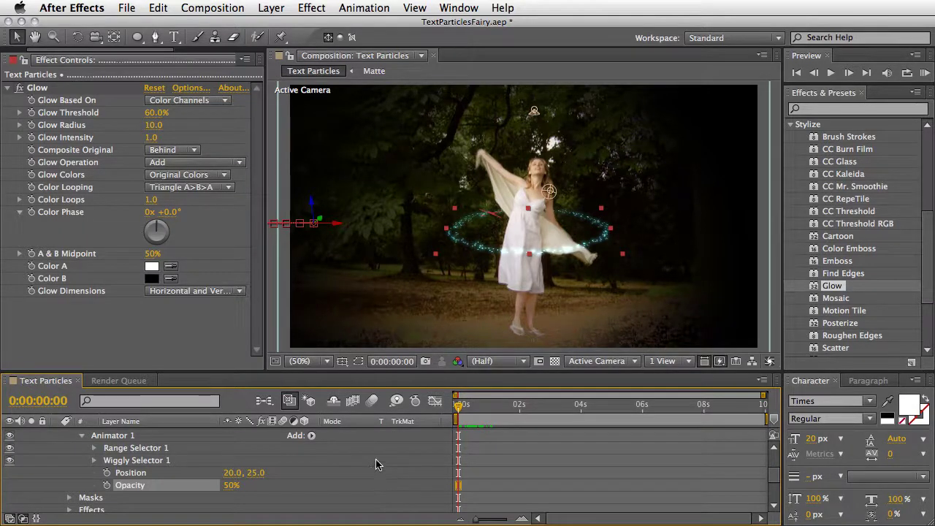
pyautogui.press('space')
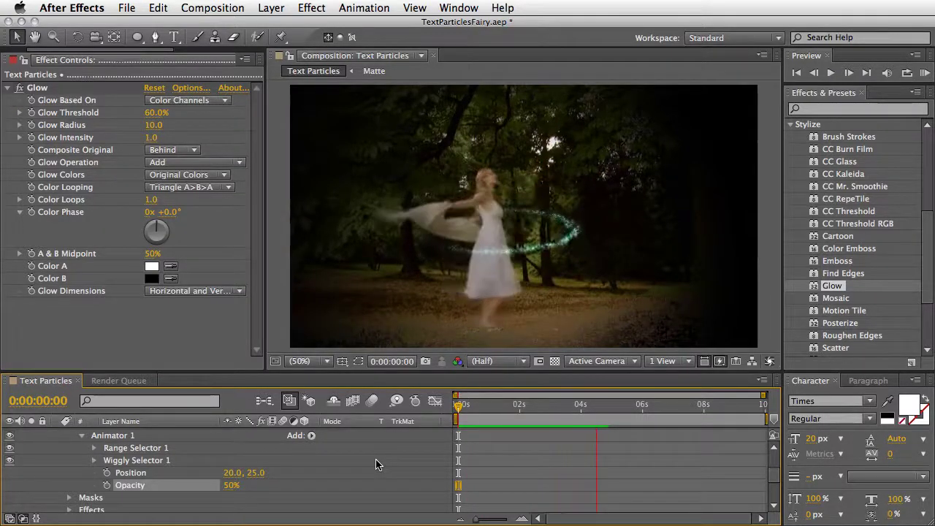
pyautogui.press('space')
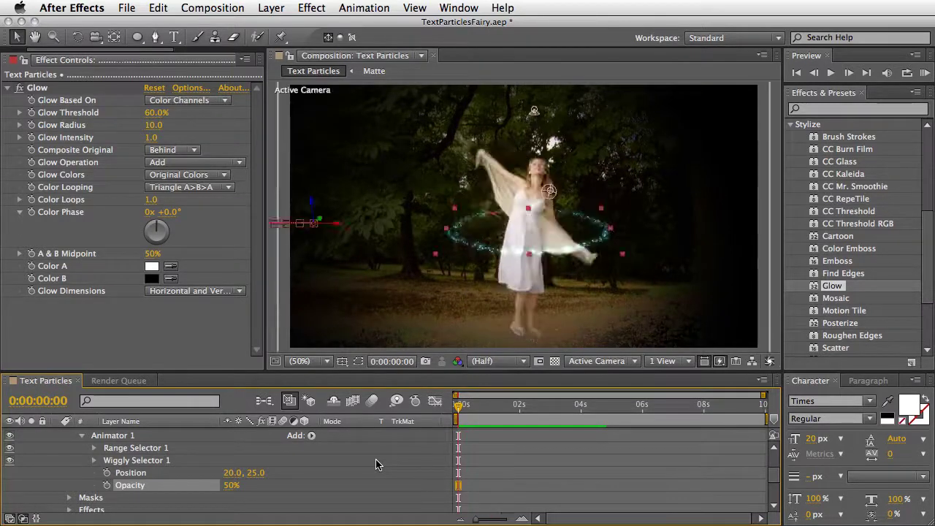
# - Show Position for the text layer and Light 2, and keyframe Light 2 at 1:05
pyautogui.moveTo(773, 483); pyautogui.dragTo(777, 466)
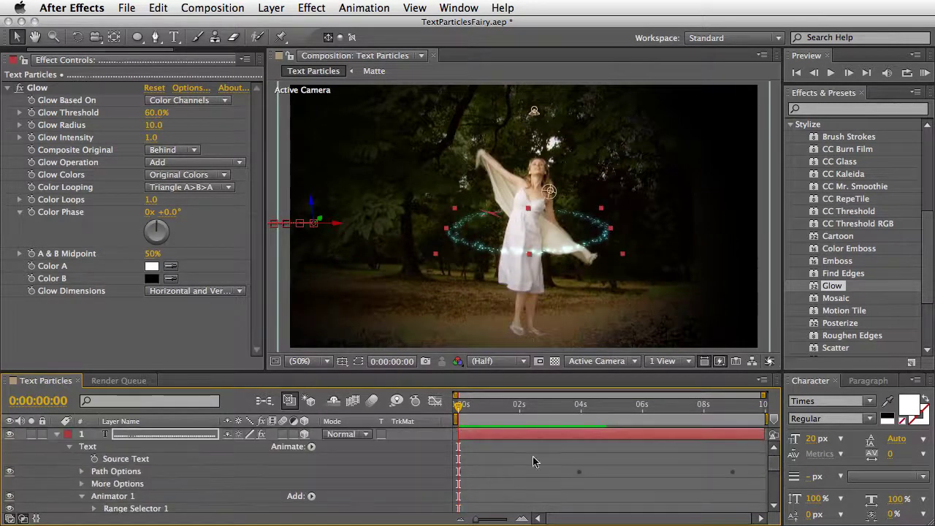
pyautogui.click(134, 436)
pyautogui.press('p')
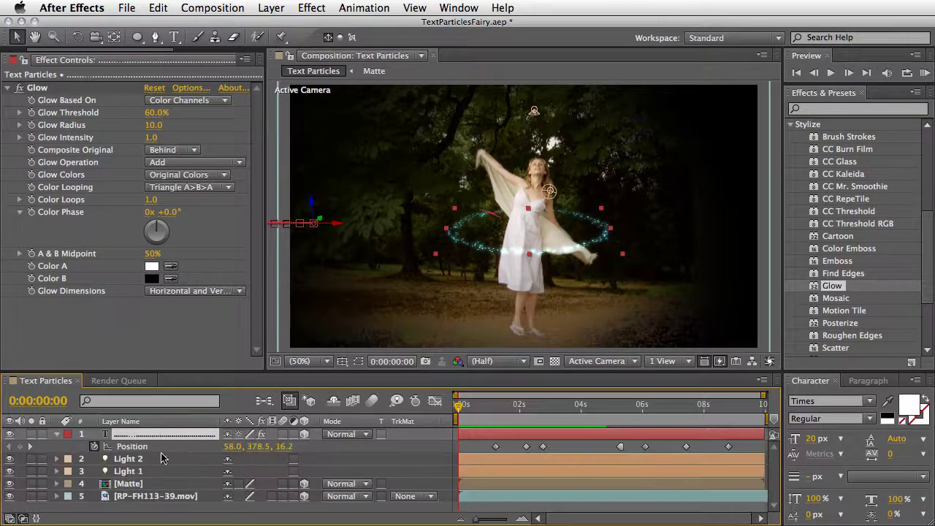
pyautogui.click(125, 461)
pyautogui.press('p')
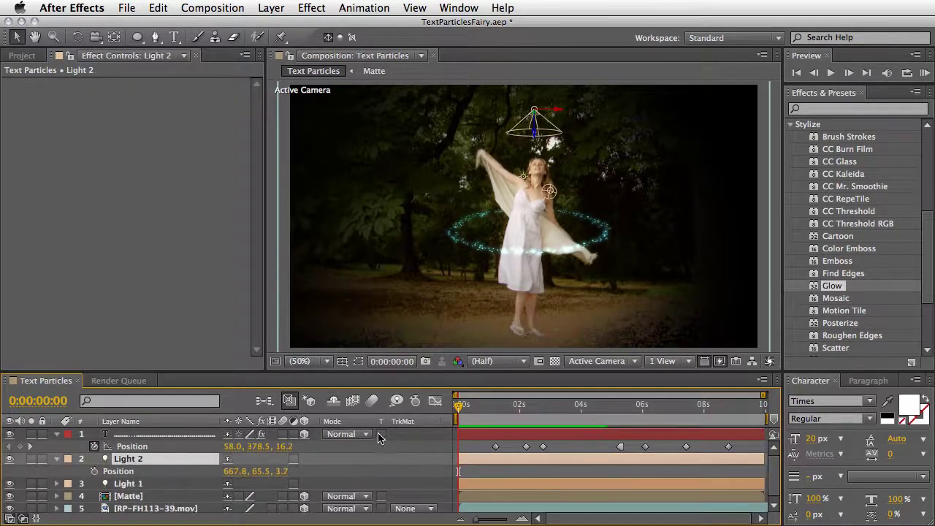
pyautogui.click(497, 415)
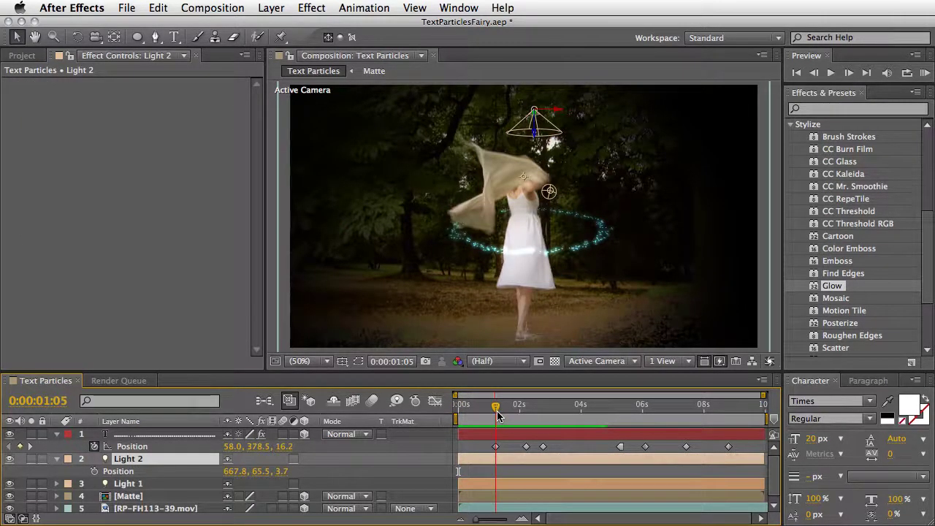
pyautogui.click(94, 471)
# - Keyframe Light 2 drifting left at 2:05, 2:18, 5:06 and 7:10, ending at X 465.8
pyautogui.moveTo(500, 414); pyautogui.dragTo(525, 413)
pyautogui.moveTo(233, 473); pyautogui.dragTo(192, 475)
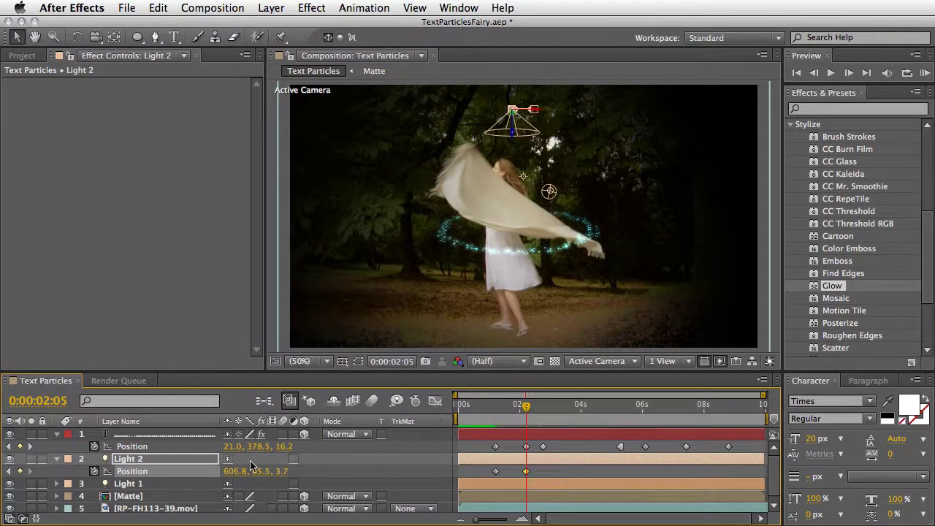
pyautogui.click(542, 408)
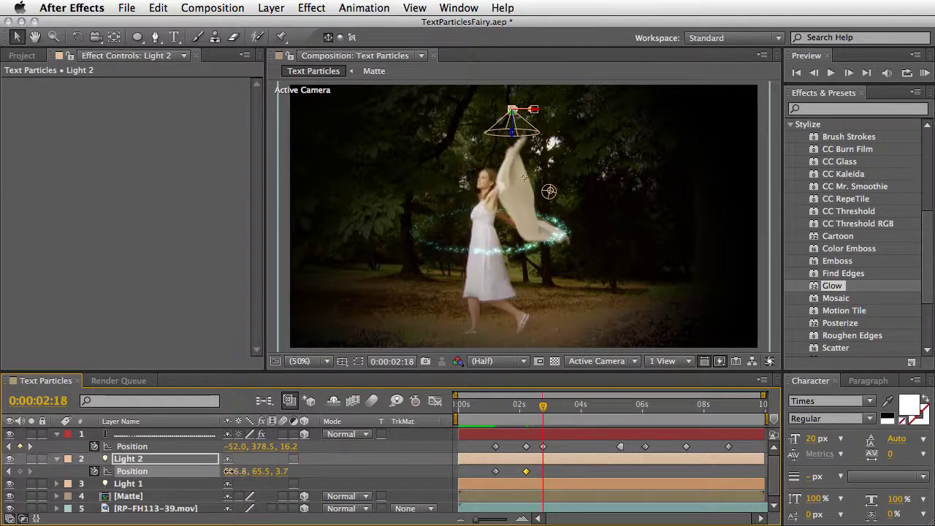
pyautogui.moveTo(228, 471); pyautogui.dragTo(201, 475)
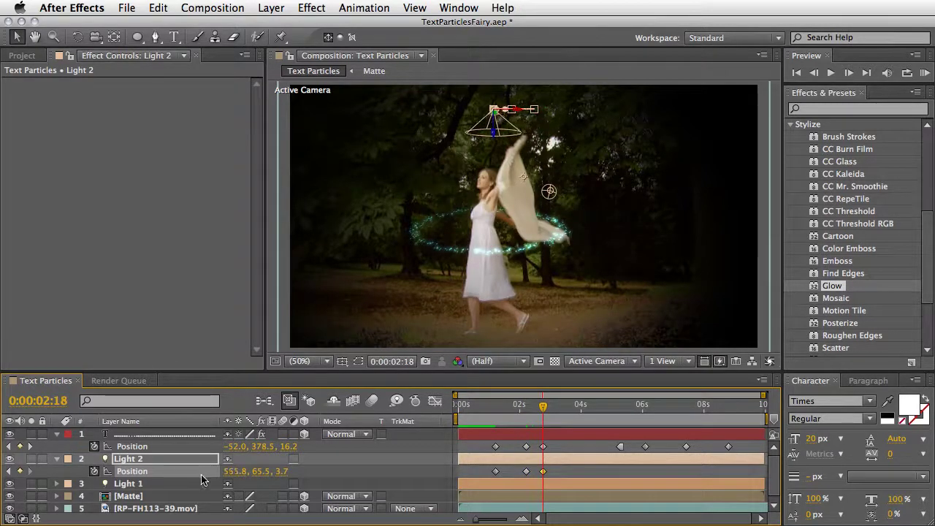
pyautogui.press('k')
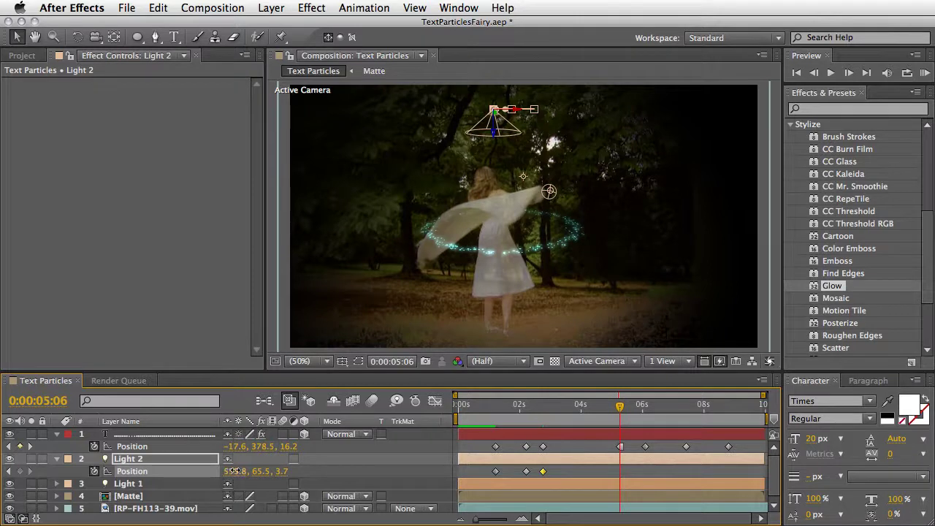
pyautogui.moveTo(234, 472); pyautogui.dragTo(237, 471)
pyautogui.press('k')
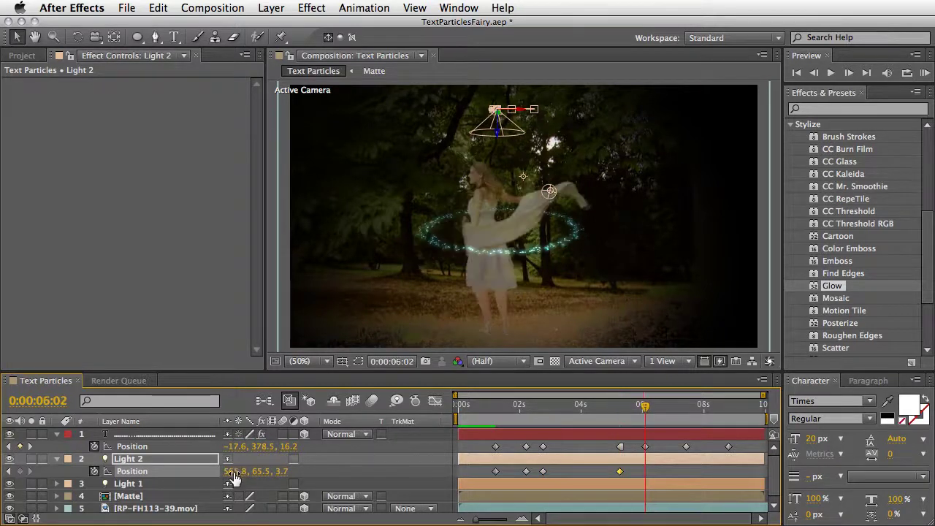
pyautogui.press('k')
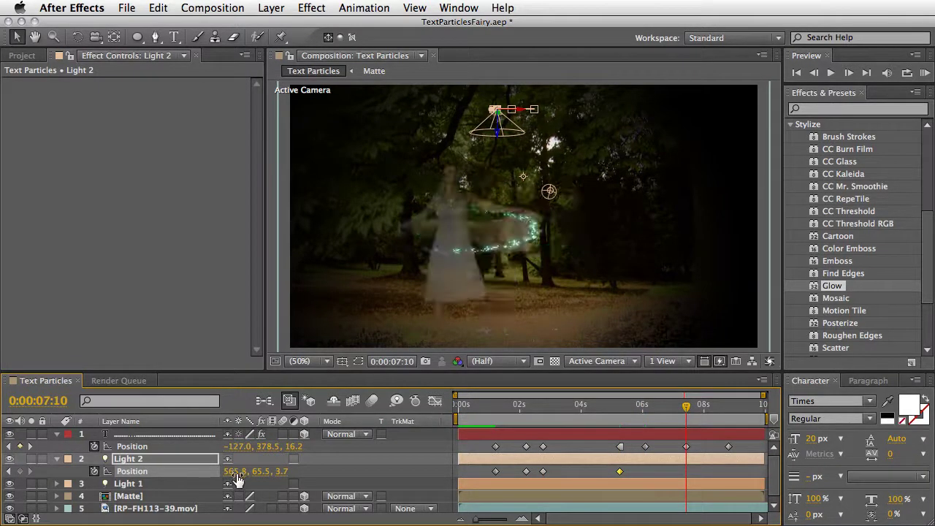
pyautogui.moveTo(234, 471); pyautogui.dragTo(170, 483)
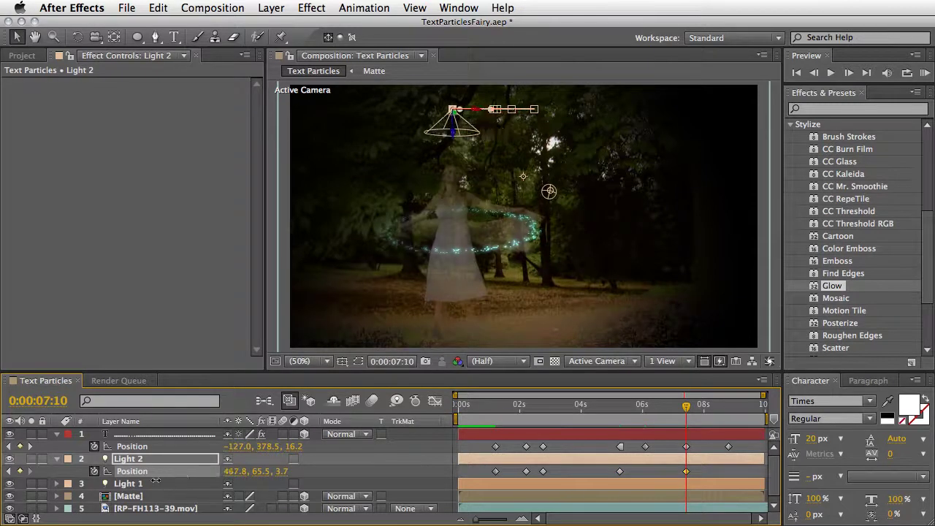
pyautogui.press('k')
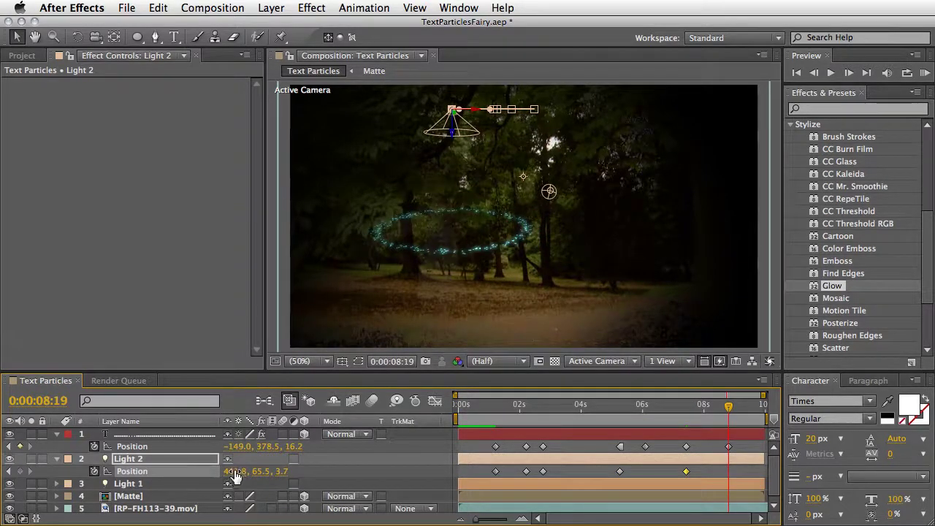
# - Check Light 2's motion, then collapse Light 2 and the text layer's Transform group
pyautogui.moveTo(499, 413); pyautogui.dragTo(458, 415)
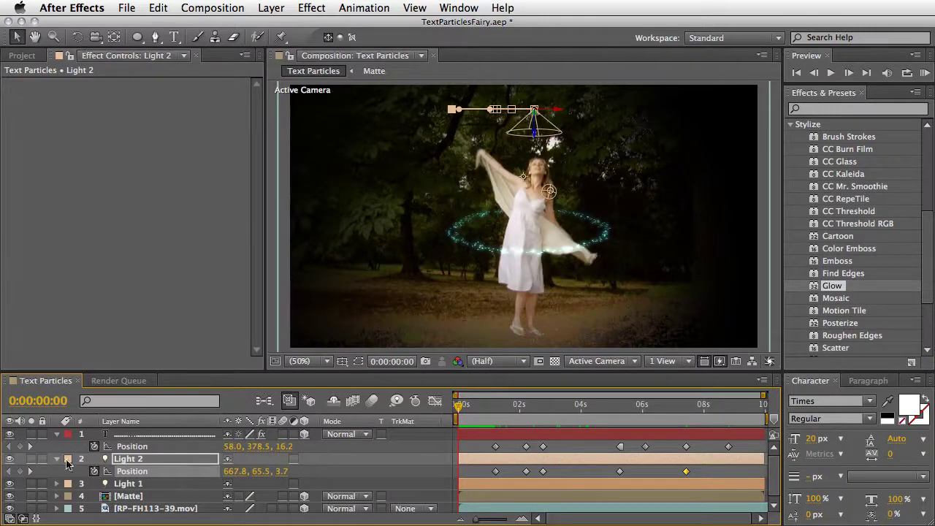
pyautogui.click(56, 459)
pyautogui.click(56, 434)
pyautogui.click(56, 434)
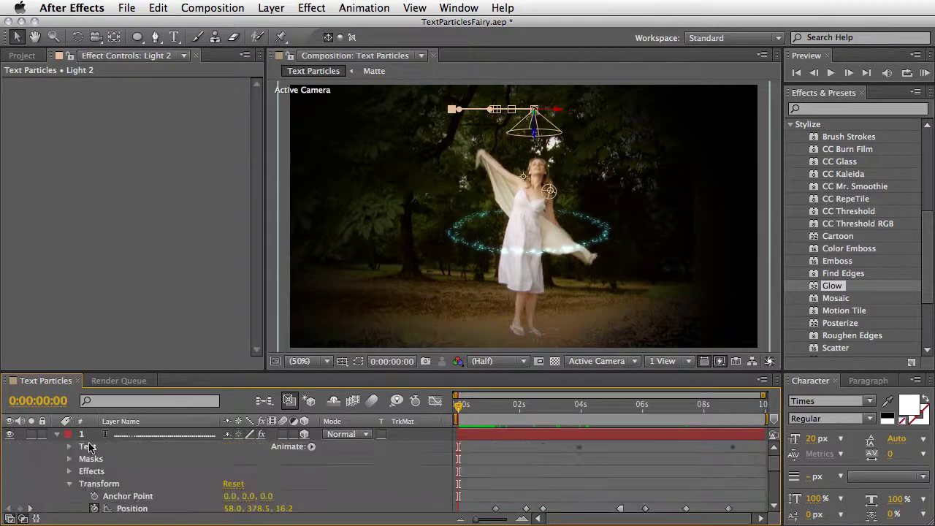
pyautogui.click(69, 485)
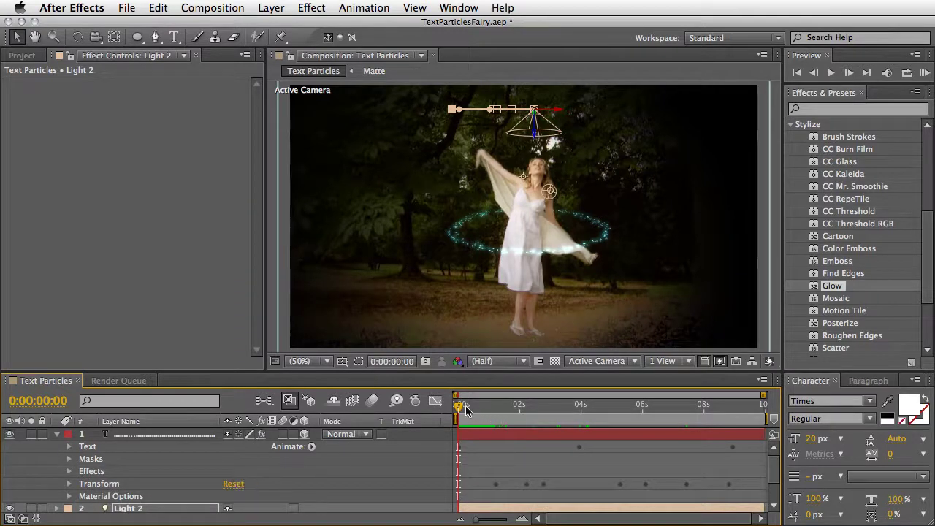
pyautogui.moveTo(465, 409); pyautogui.dragTo(580, 409)
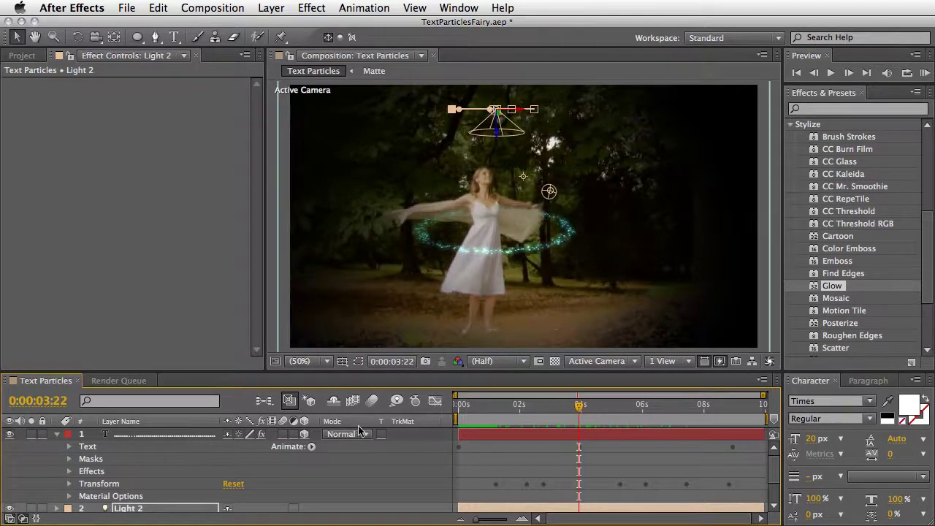
# - Add Animator 2 to the text layer with Opacity set to 0%
pyautogui.click(105, 434)
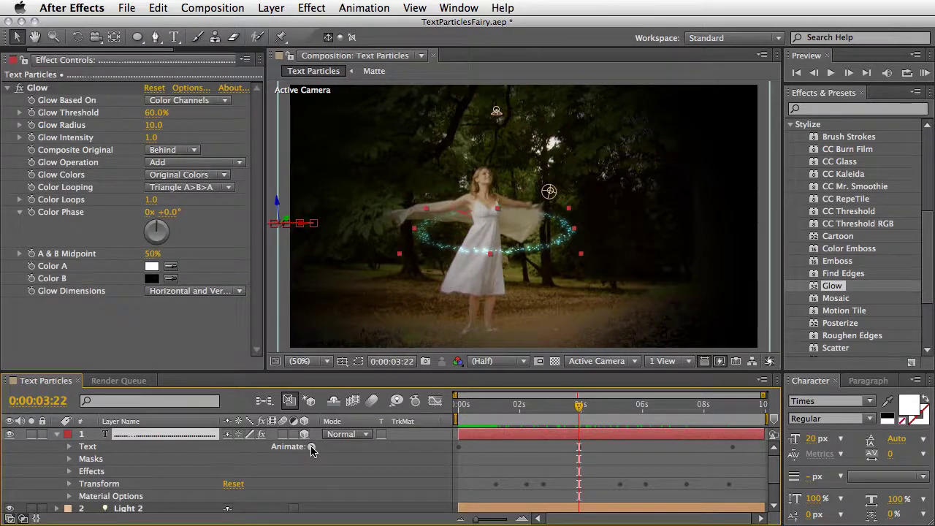
pyautogui.click(86, 447)
pyautogui.click(312, 446)
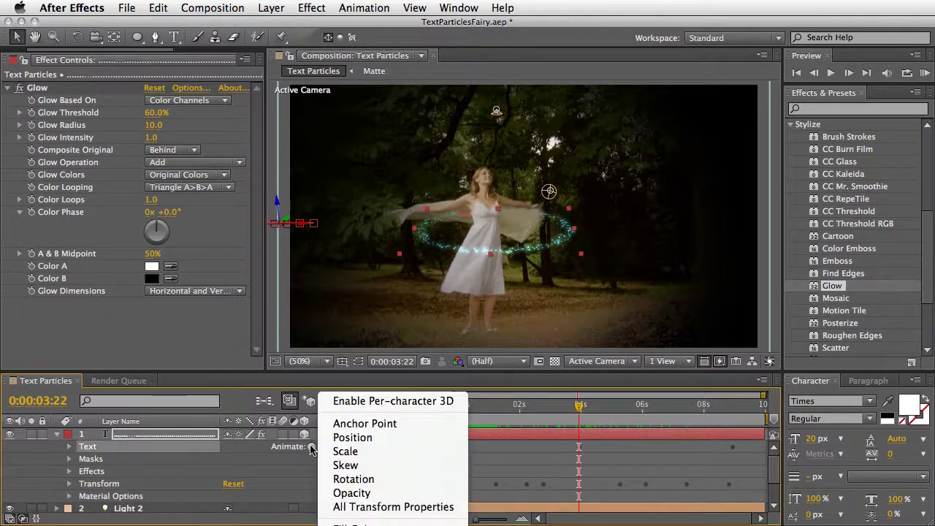
pyautogui.click(351, 493)
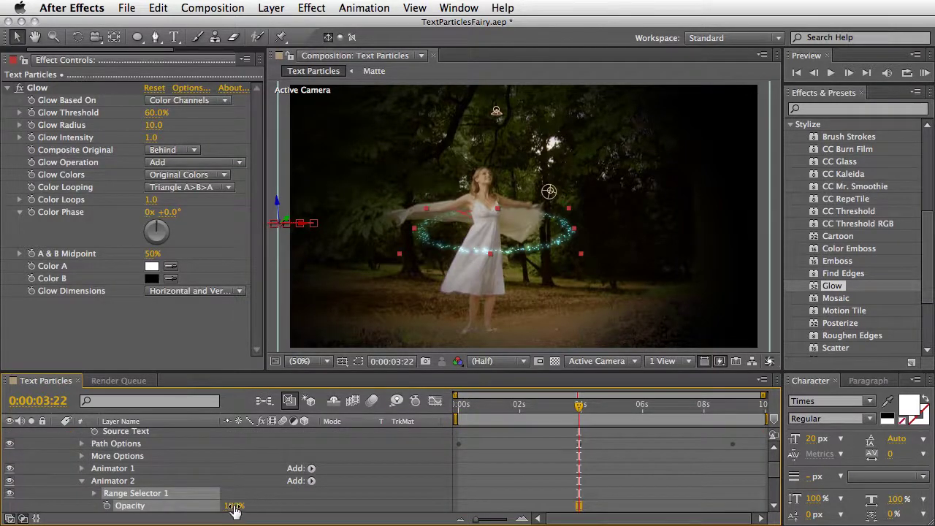
pyautogui.moveTo(234, 506); pyautogui.dragTo(91, 513)
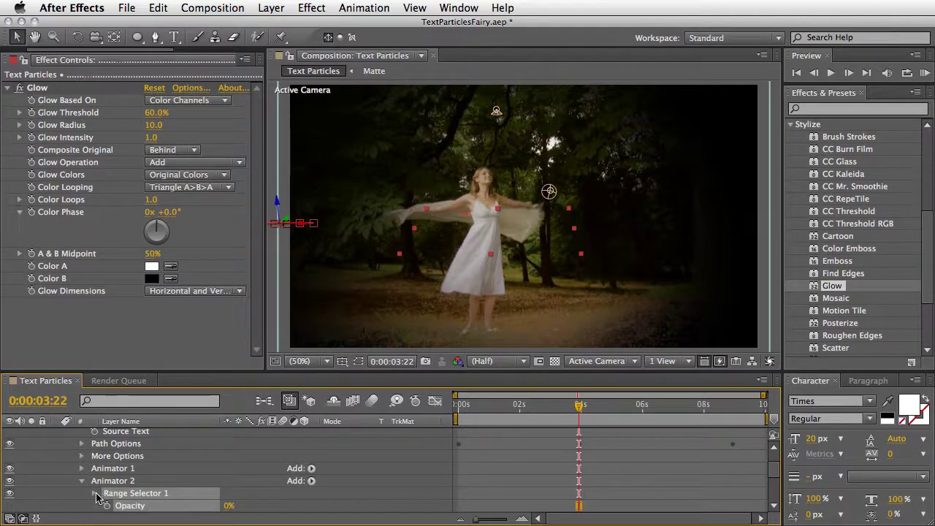
pyautogui.click(94, 494)
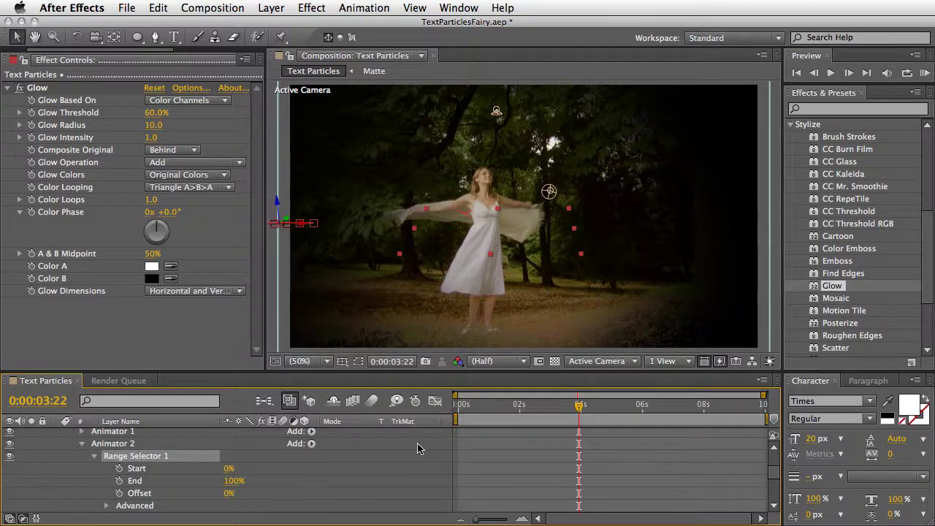
# - Keyframe Range Selector End from 0% at 4:00 to 100% near 8:02, then preview
pyautogui.moveTo(585, 407); pyautogui.dragTo(582, 409)
pyautogui.moveTo(238, 488); pyautogui.dragTo(164, 488)
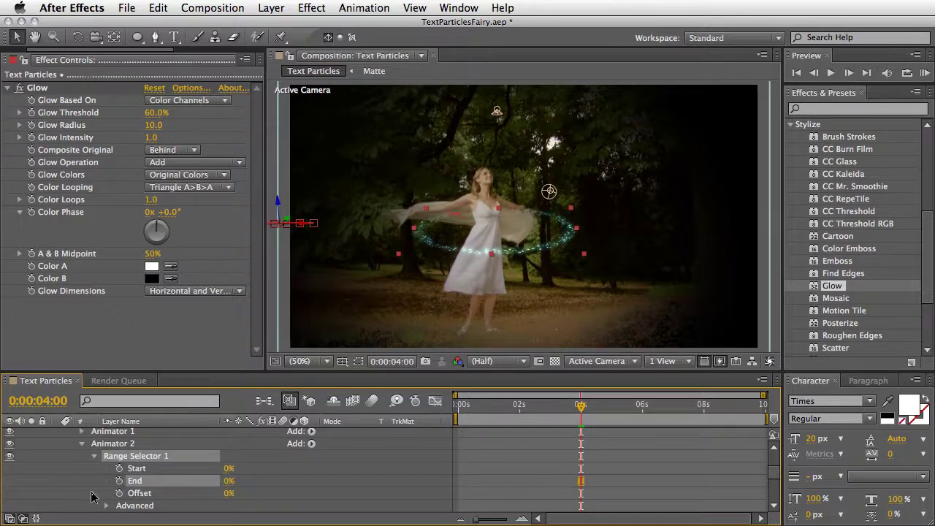
pyautogui.click(120, 481)
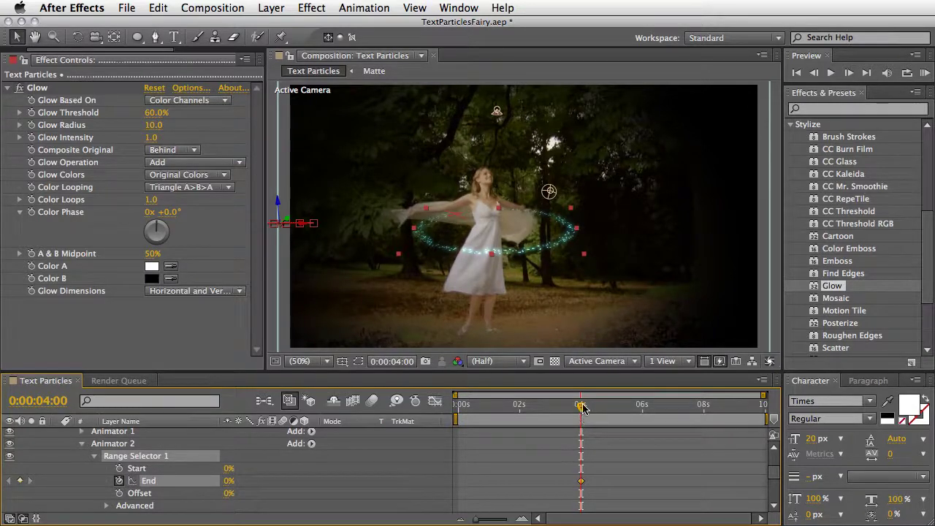
pyautogui.moveTo(584, 409); pyautogui.dragTo(706, 416)
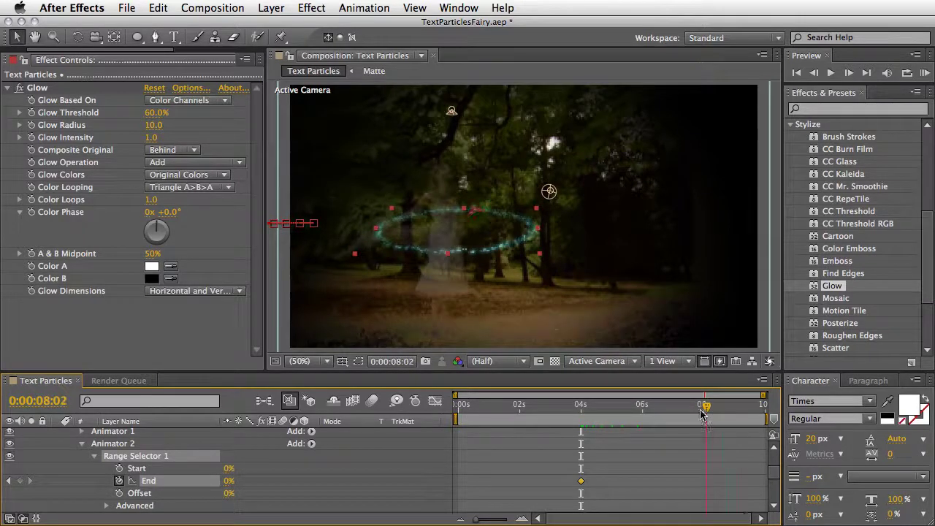
pyautogui.moveTo(244, 481); pyautogui.dragTo(353, 479)
pyautogui.moveTo(572, 416); pyautogui.dragTo(437, 423)
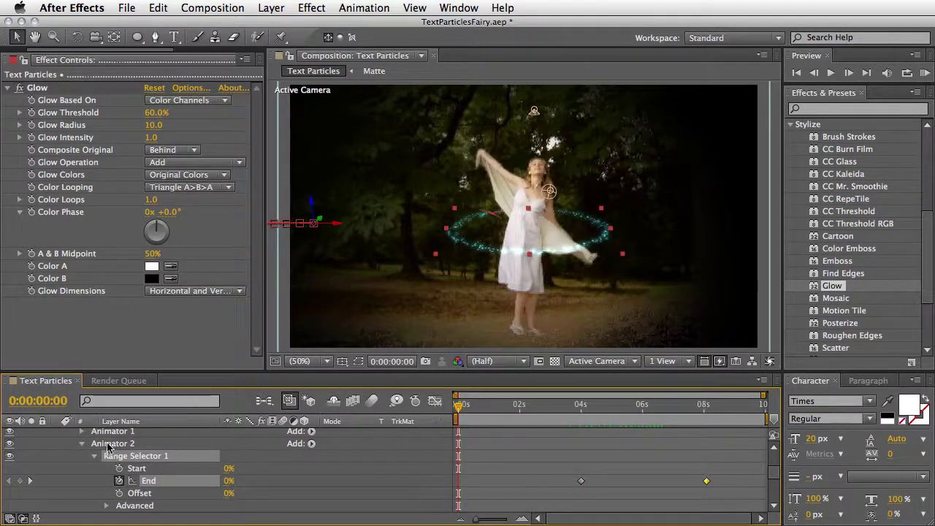
# - Collapse the text layer's property groups and select MA124H.mov in the Project panel
pyautogui.click(82, 443)
pyautogui.scroll(5, 80, 449)
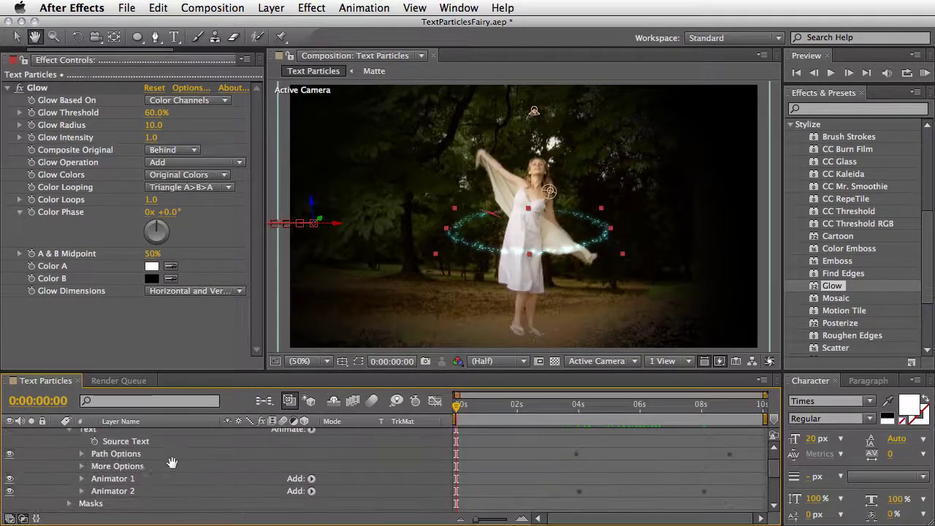
pyautogui.click(72, 446)
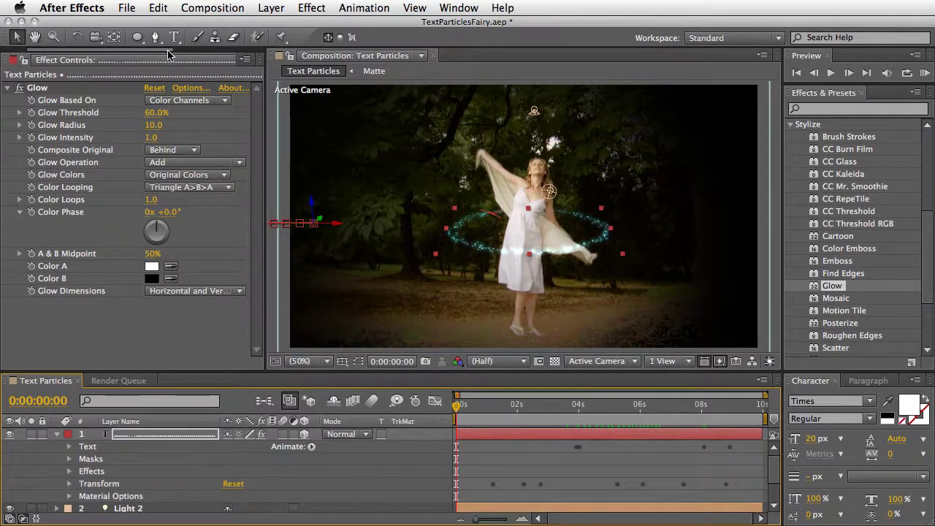
pyautogui.moveTo(179, 50); pyautogui.dragTo(125, 52)
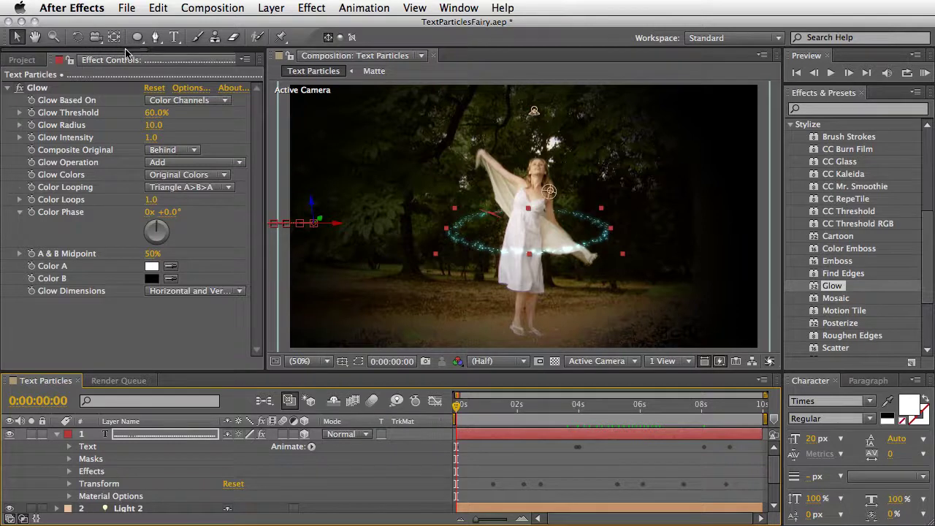
pyautogui.click(22, 59)
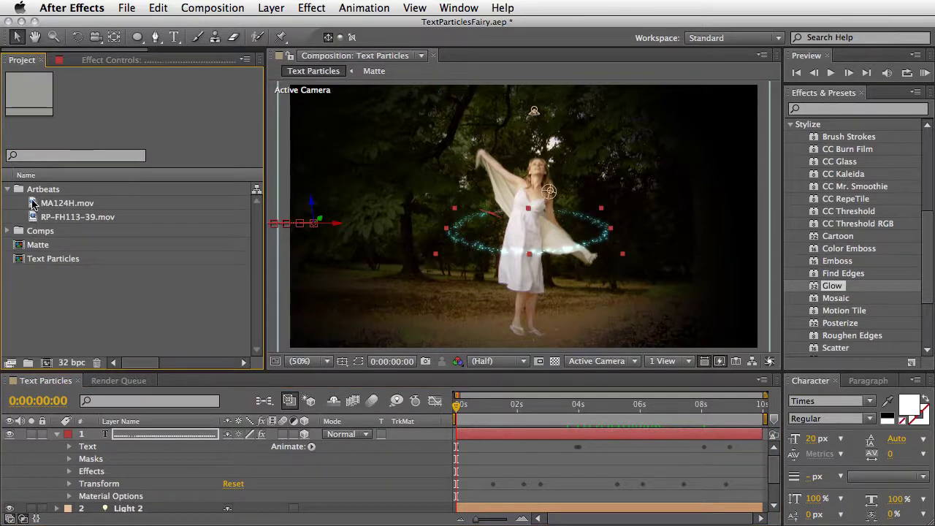
pyautogui.click(33, 207)
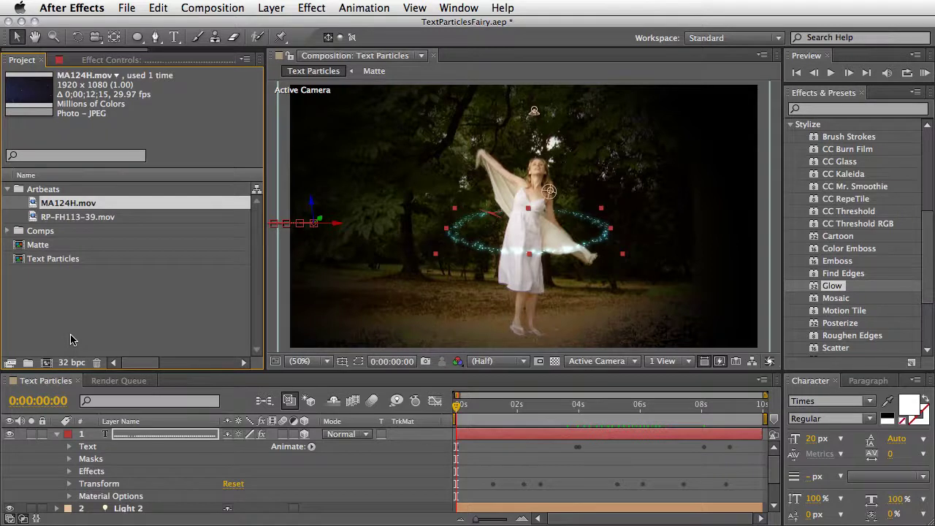
pyautogui.click(57, 434)
# - Add MA124H.mov to the comp as a 3D layer on top, blended with Screen
pyautogui.moveTo(33, 205); pyautogui.dragTo(79, 466)
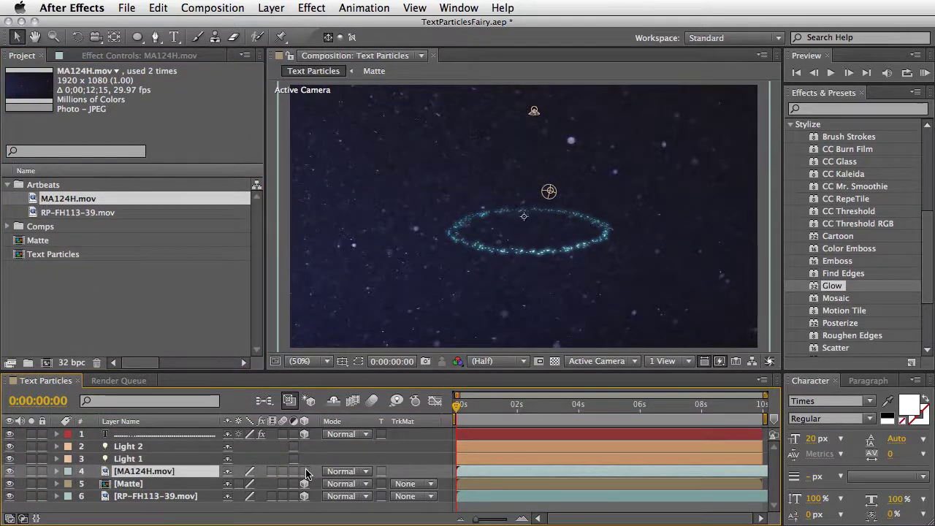
pyautogui.click(304, 471)
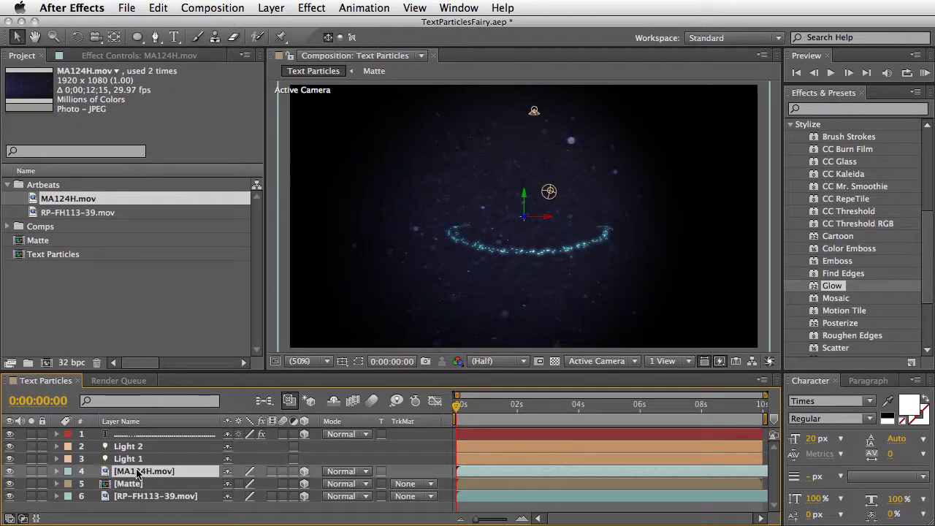
pyautogui.moveTo(137, 473); pyautogui.dragTo(143, 436)
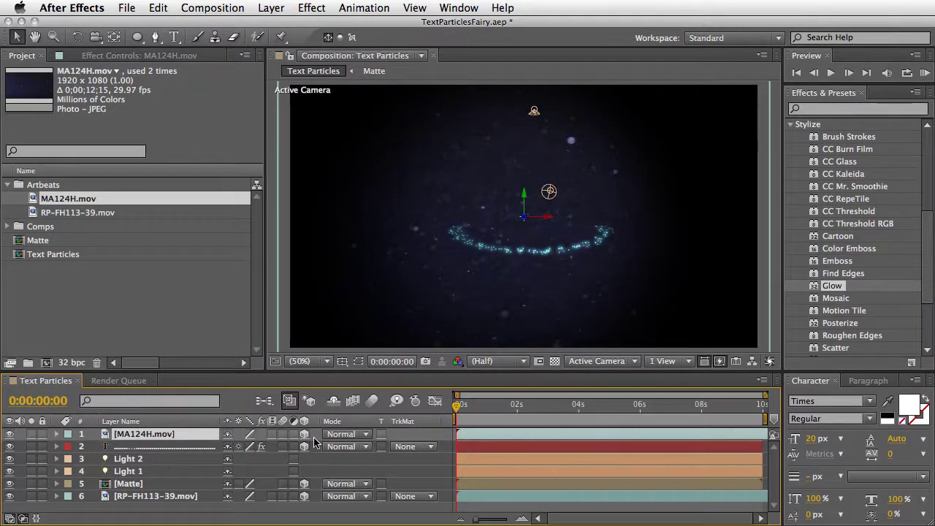
pyautogui.click(346, 435)
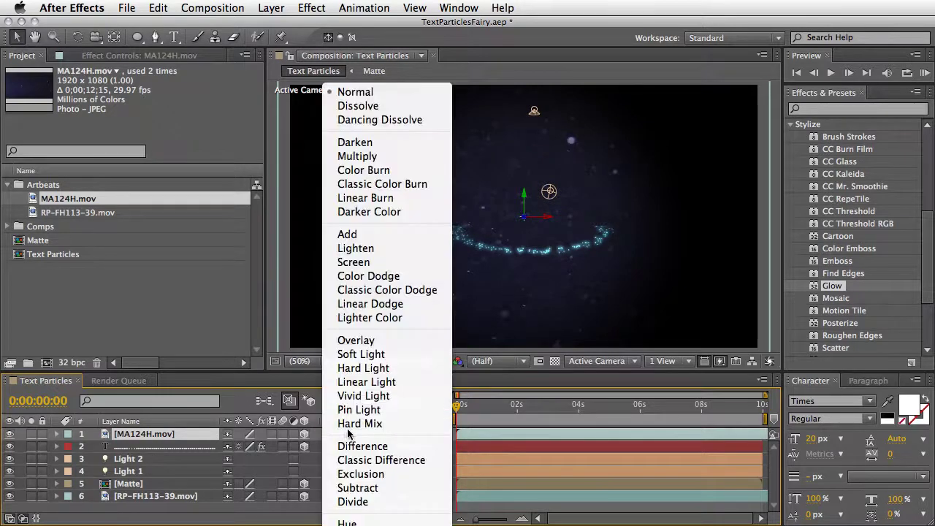
pyautogui.click(376, 262)
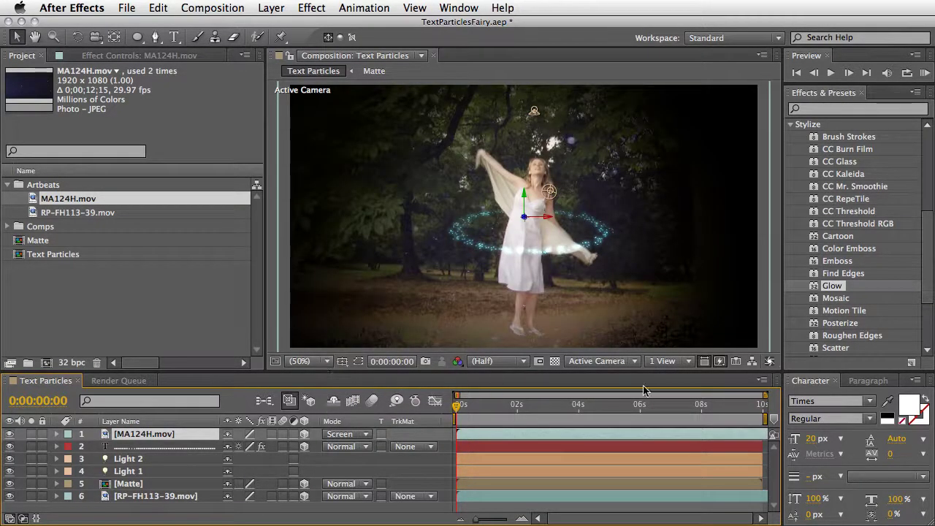
# - Keyframe its Opacity from 80% at 8:01 to 0% at 9:22, then scrub back to preview
pyautogui.click(702, 406)
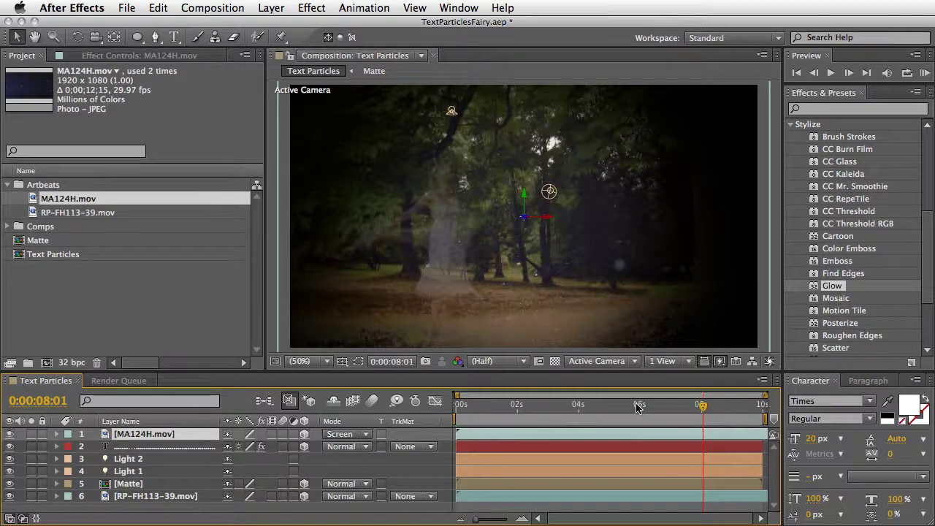
pyautogui.press('t')
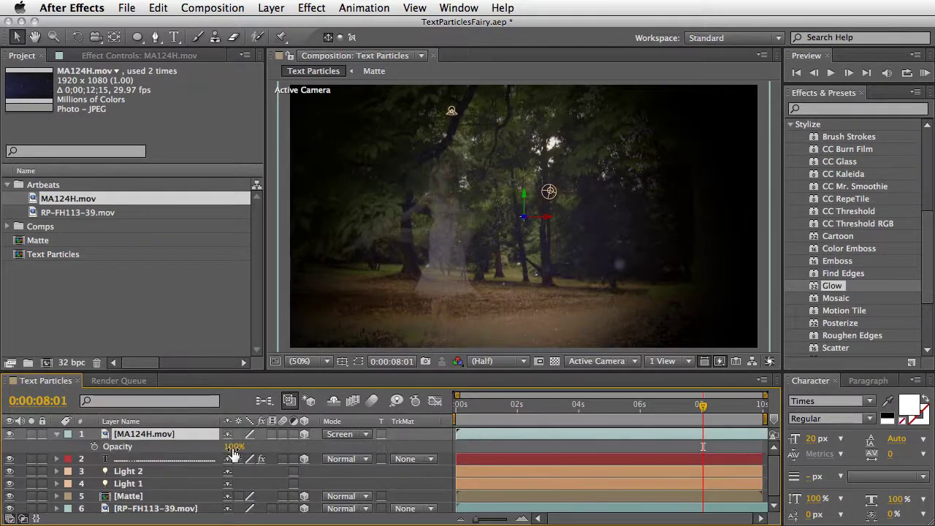
pyautogui.moveTo(232, 446); pyautogui.dragTo(219, 449)
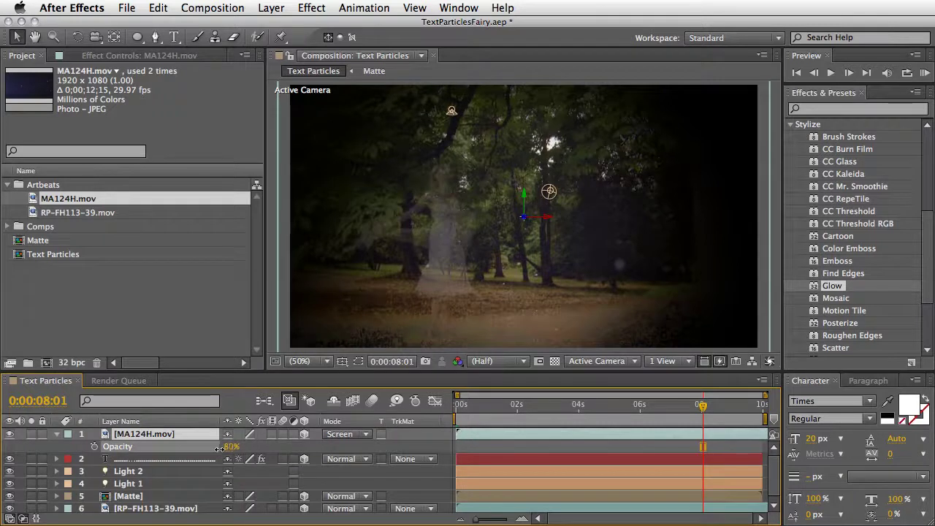
pyautogui.click(94, 447)
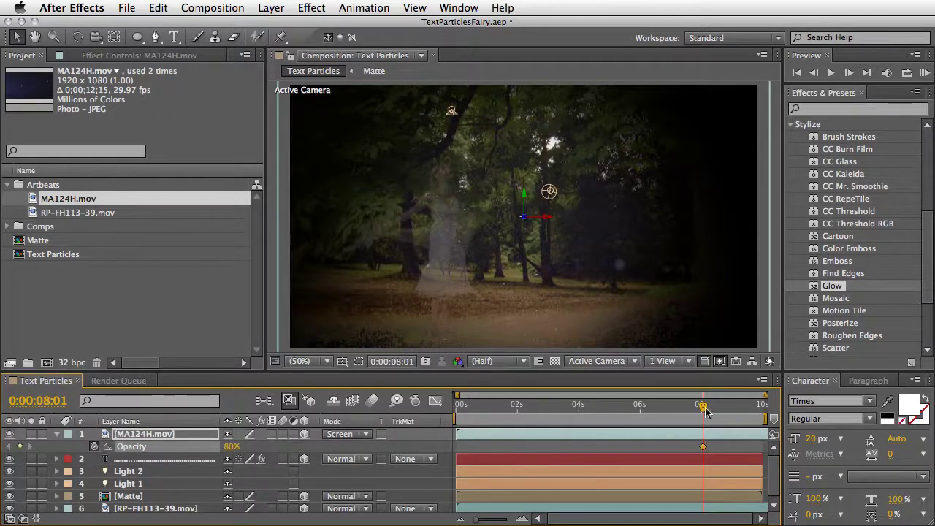
pyautogui.moveTo(714, 410); pyautogui.dragTo(761, 409)
pyautogui.moveTo(231, 452); pyautogui.dragTo(193, 450)
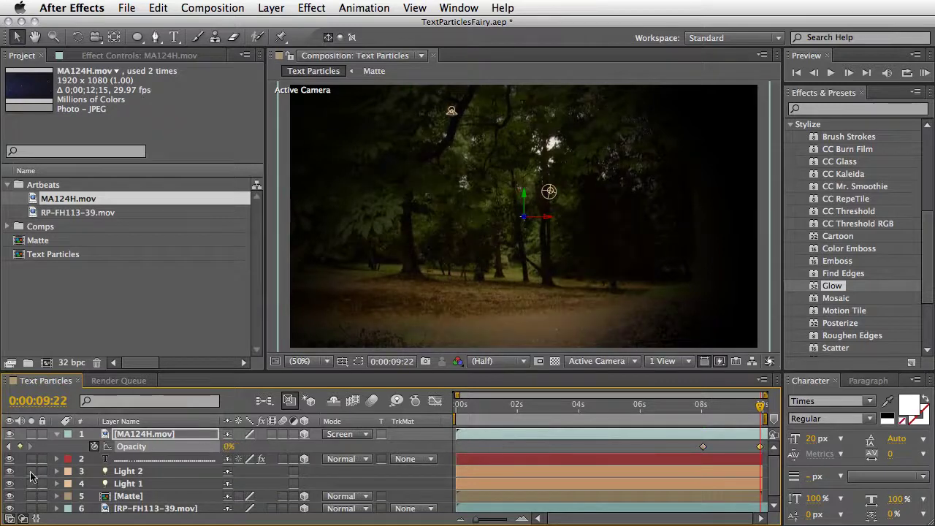
pyautogui.moveTo(477, 409); pyautogui.dragTo(563, 416)
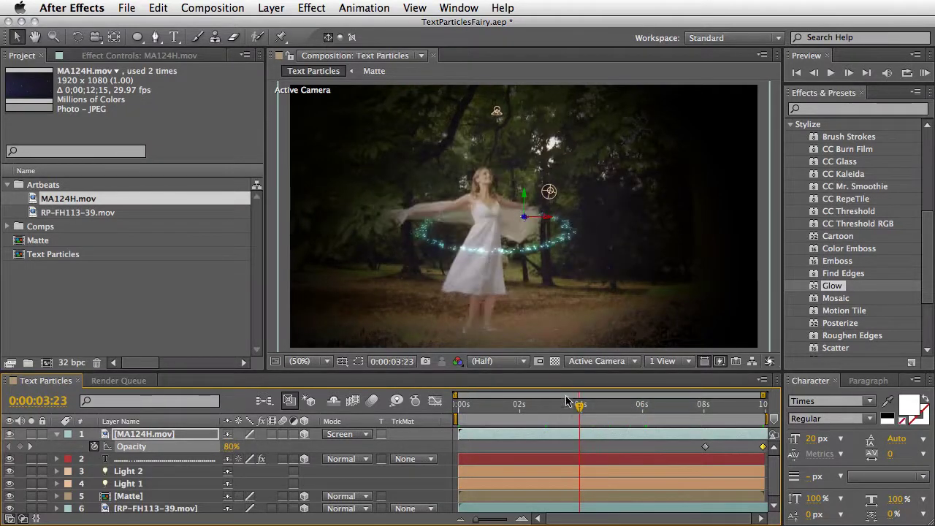
# - Enable motion blur on the text ring layer, check it in a maximised viewer, and return to frame 0
pyautogui.press('`')
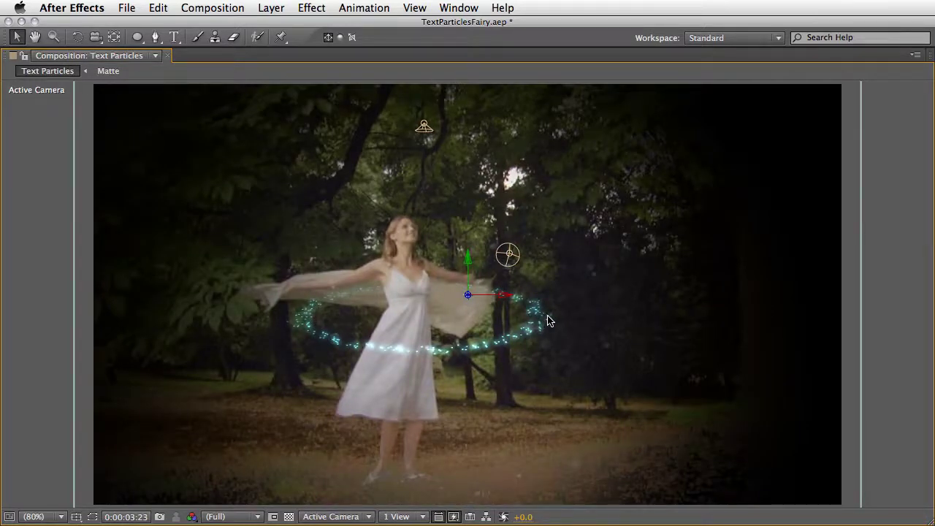
pyautogui.press('`')
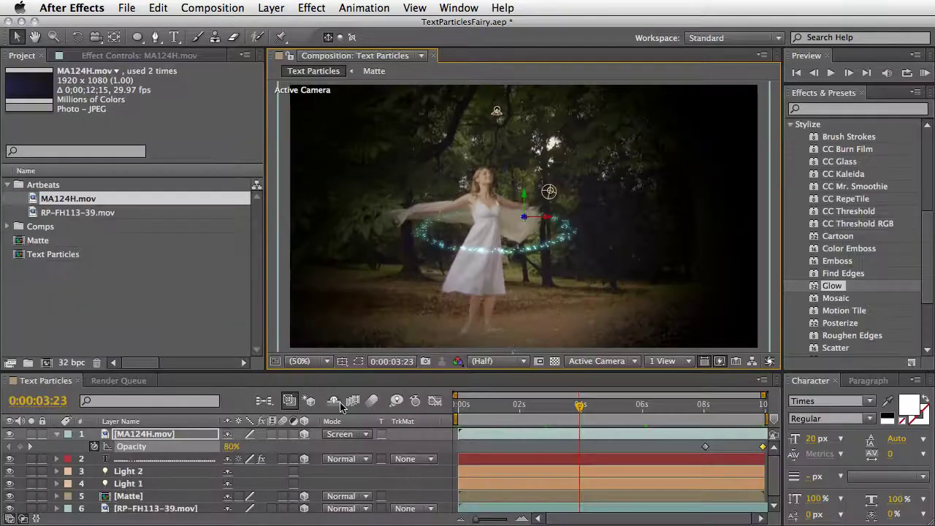
pyautogui.click(283, 459)
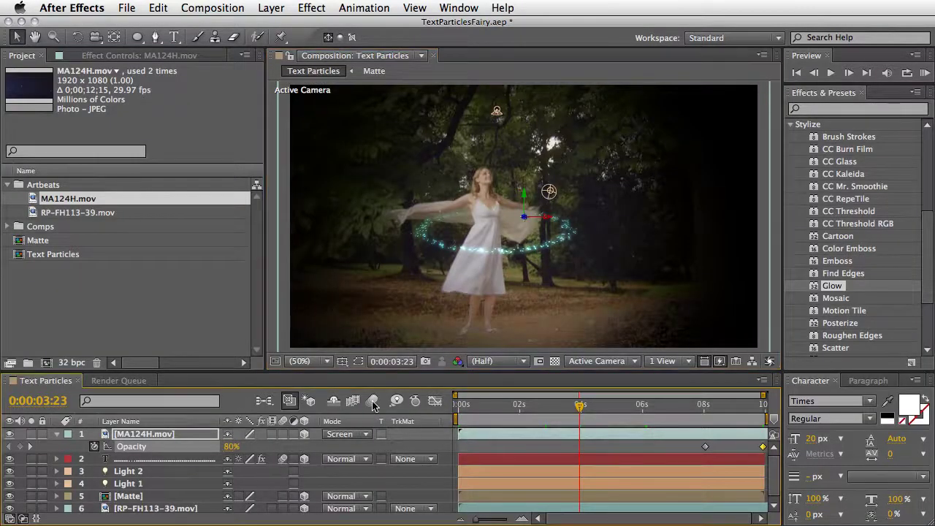
pyautogui.press('`')
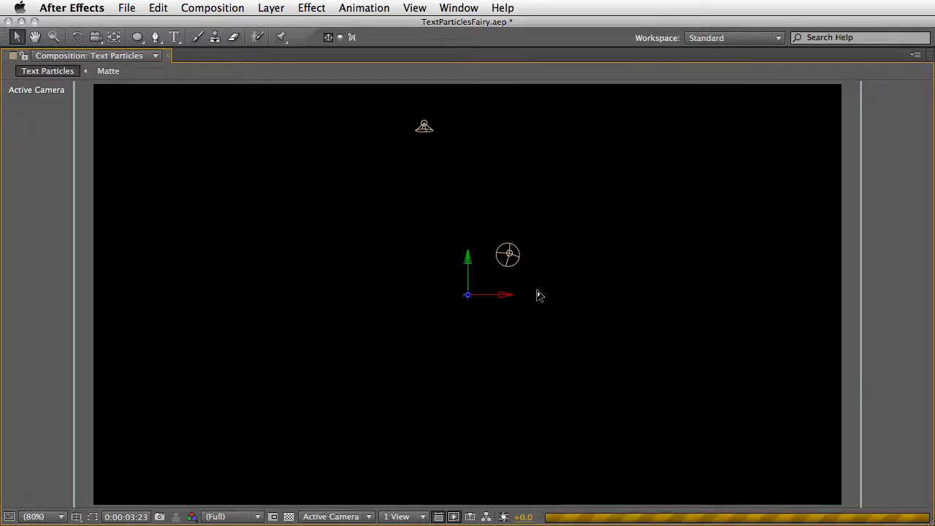
pyautogui.press('`')
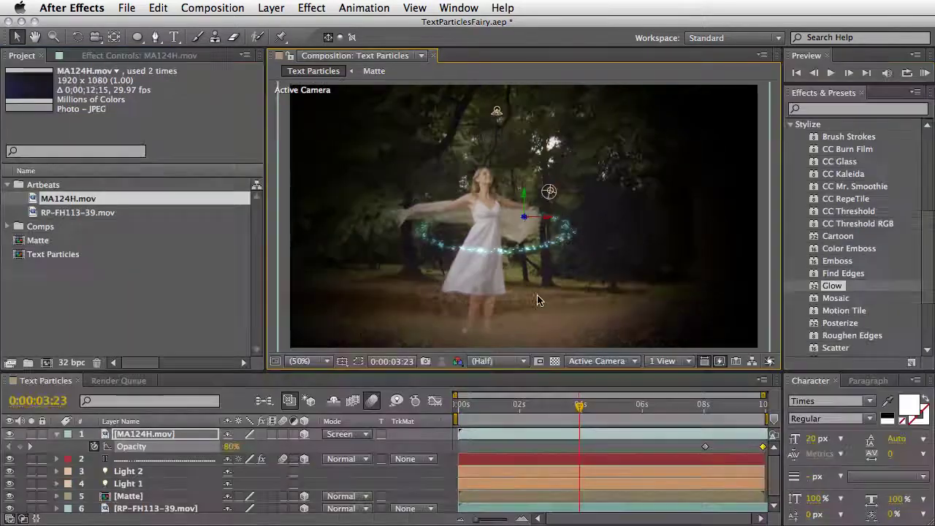
pyautogui.click(512, 406)
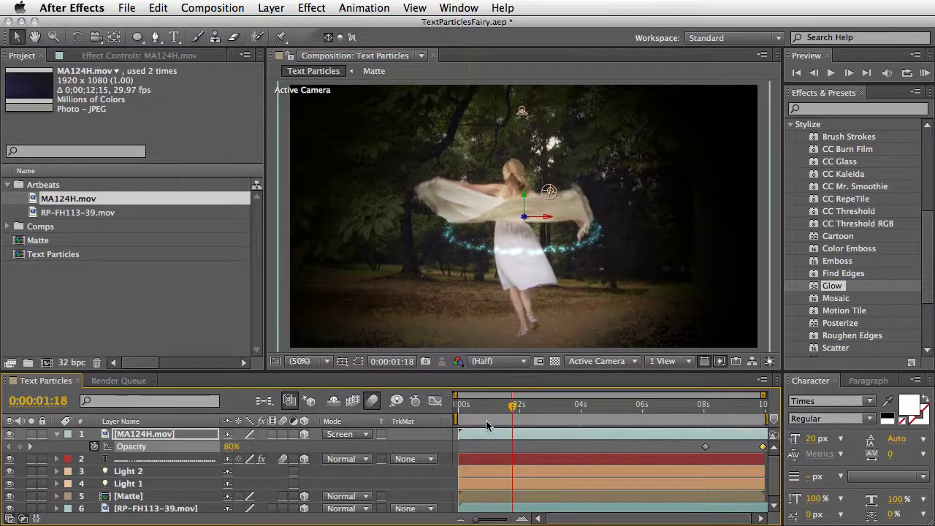
pyautogui.click(468, 406)
pyautogui.press('Home')
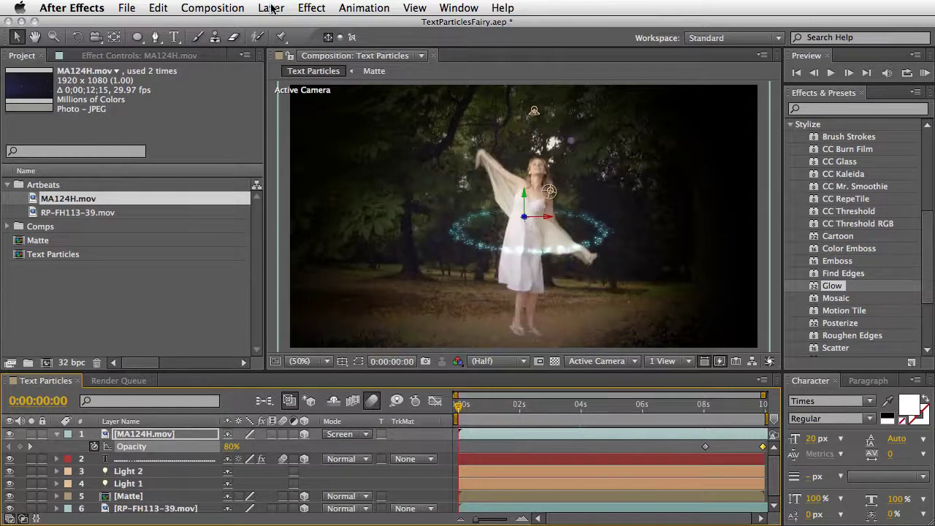
# - Add a new camera to the composition using a lens preset
pyautogui.click(271, 8)
pyautogui.moveTo(394, 25)
pyautogui.click(478, 72)
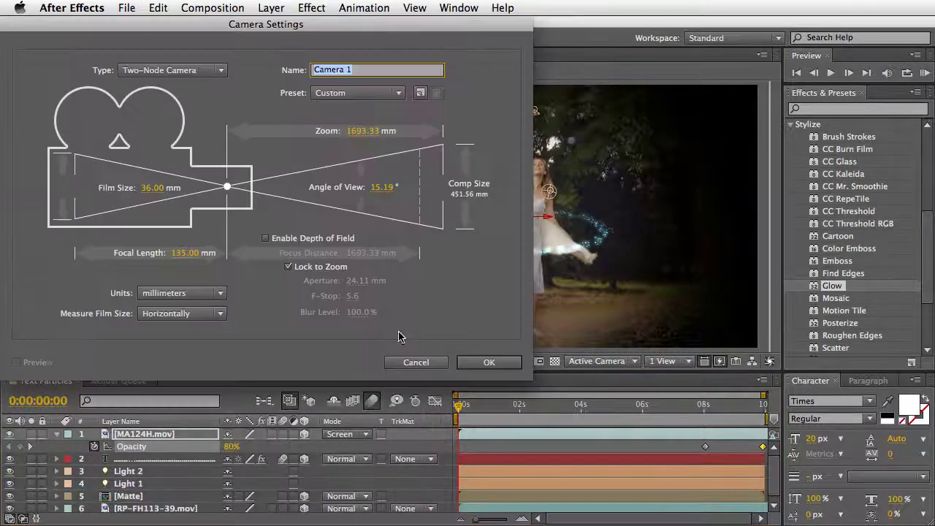
pyautogui.click(365, 92)
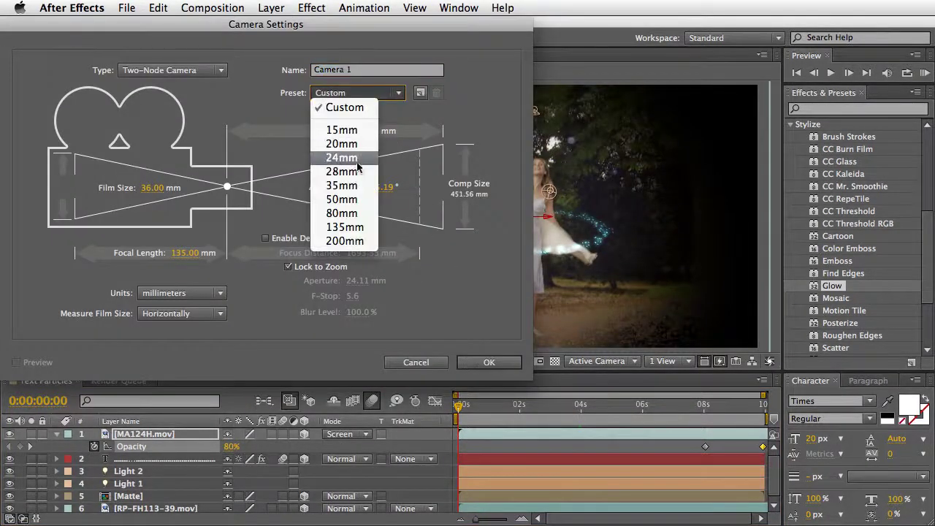
pyautogui.click(355, 201)
pyautogui.click(486, 361)
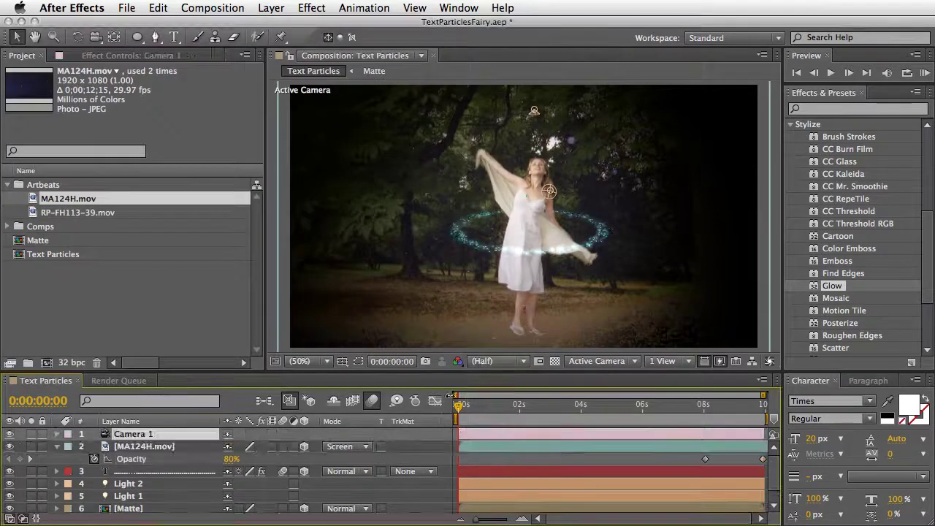
# - Collapse the footage layer and duplicate the particle ring text layer
pyautogui.click(304, 446)
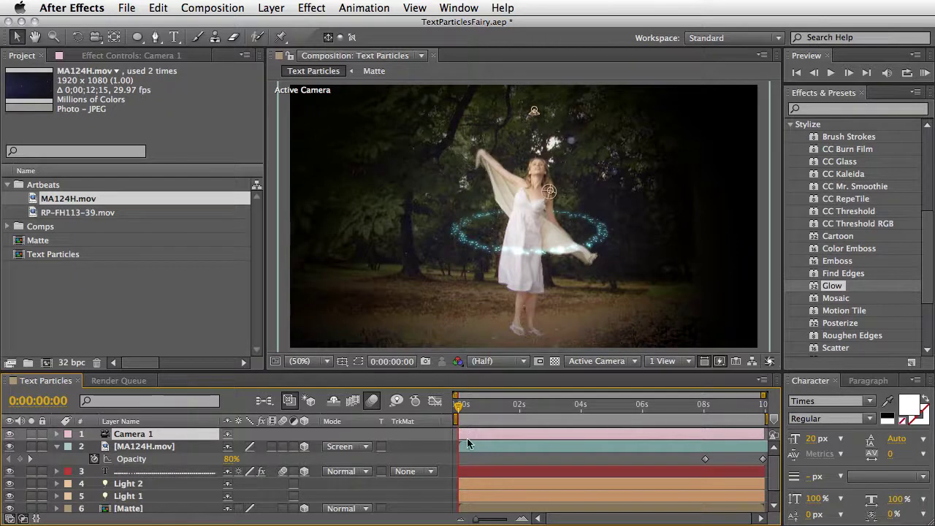
pyautogui.click(57, 446)
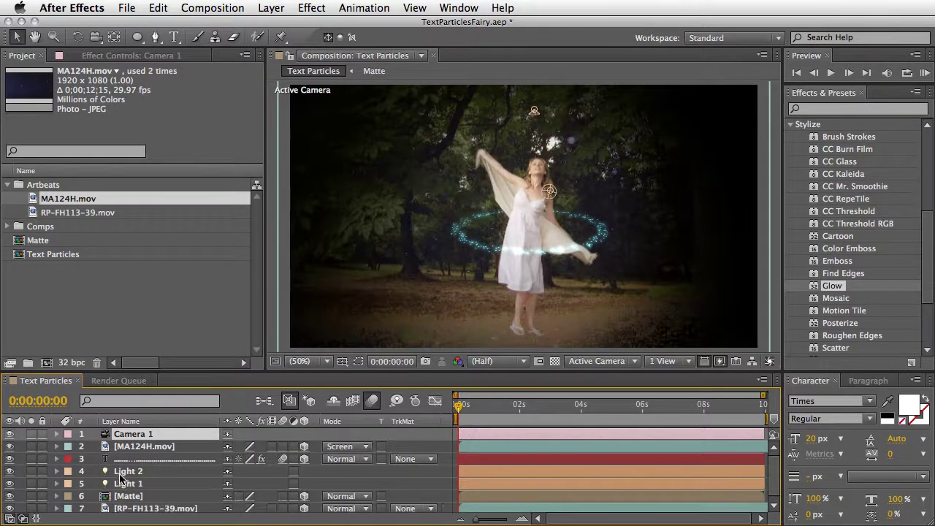
pyautogui.click(104, 459)
pyautogui.hotkey('ctrl', 'd')
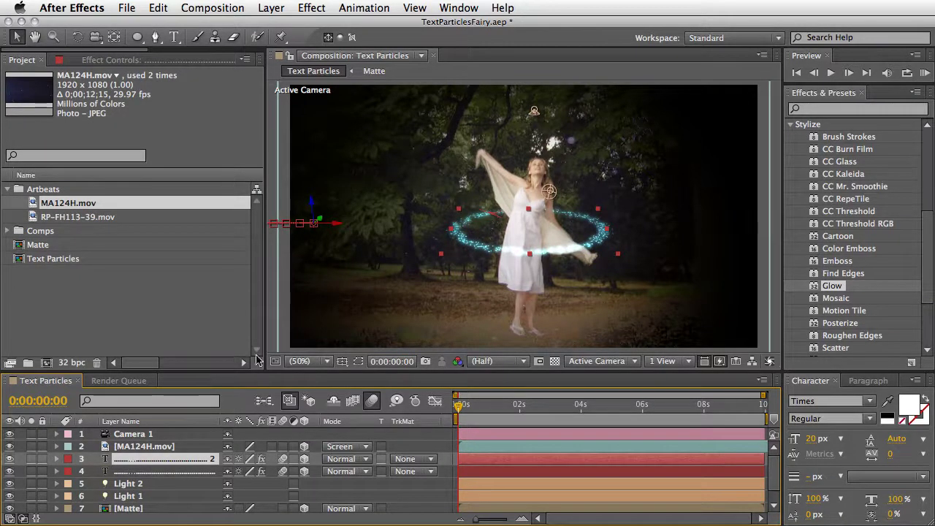
pyautogui.click(310, 200)
# - Lower the duplicated ring around the girl and preview the rings around 3 seconds
pyautogui.moveTo(318, 231); pyautogui.dragTo(320, 252)
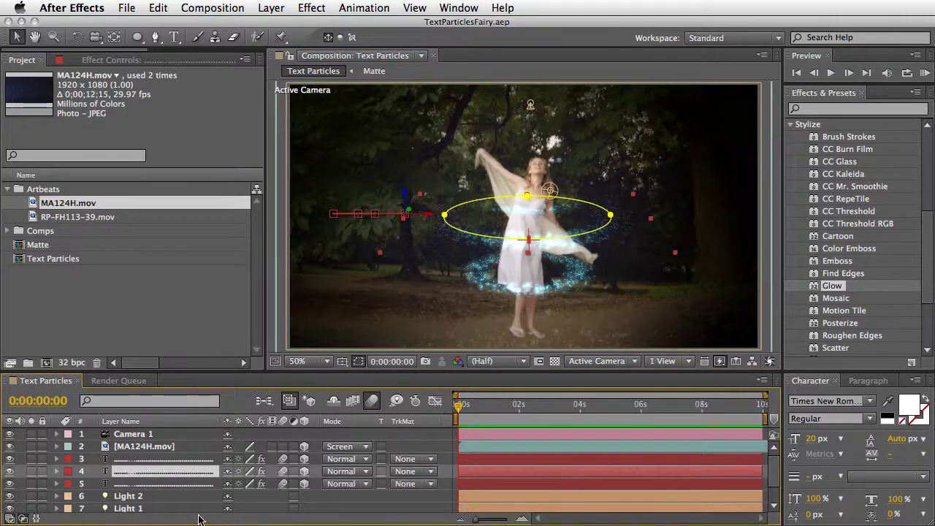
pyautogui.click(125, 485)
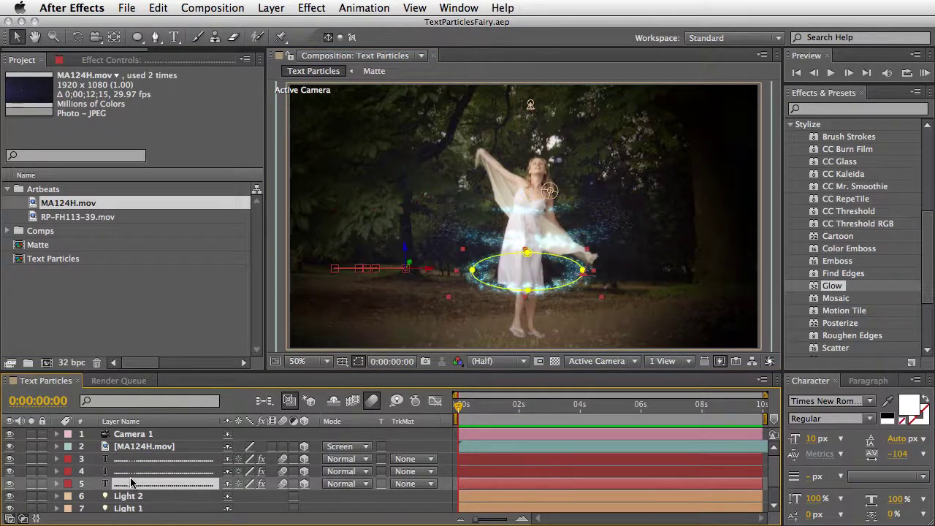
pyautogui.click(138, 462)
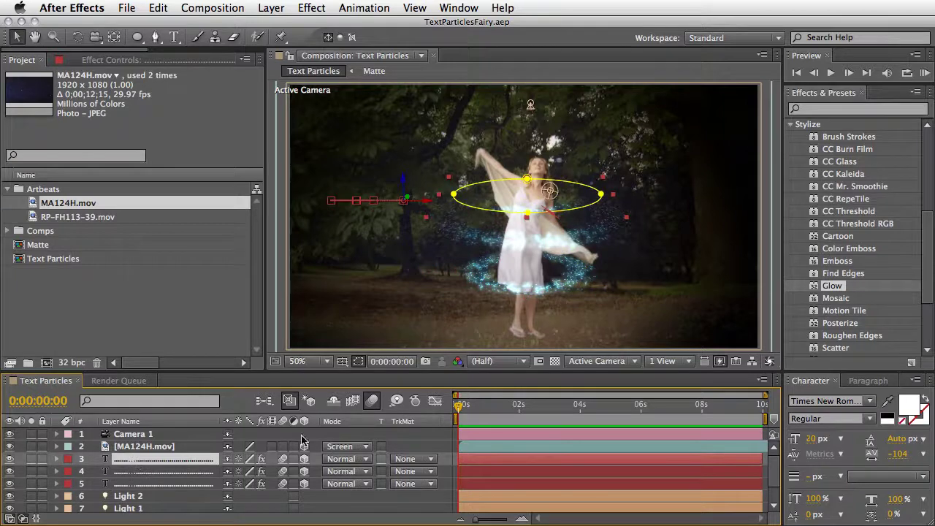
pyautogui.moveTo(463, 410); pyautogui.dragTo(447, 392)
pyautogui.press('F2')
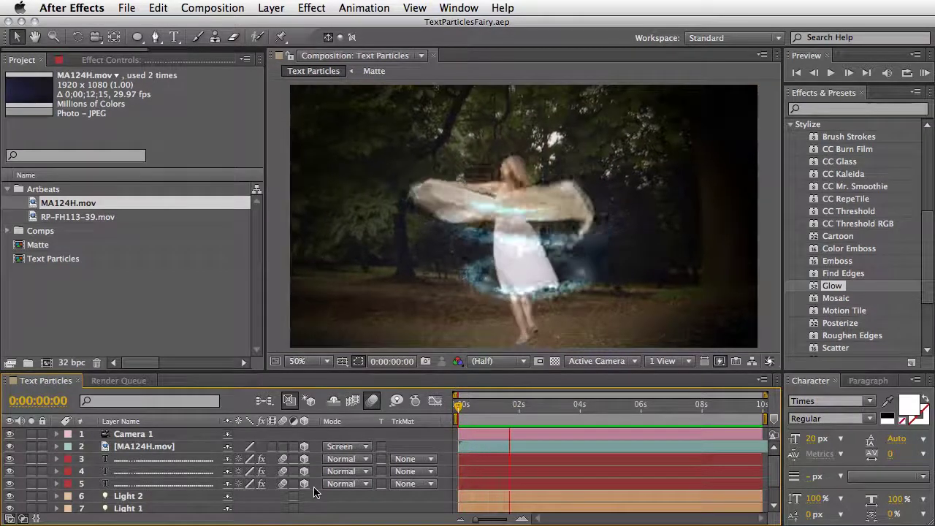